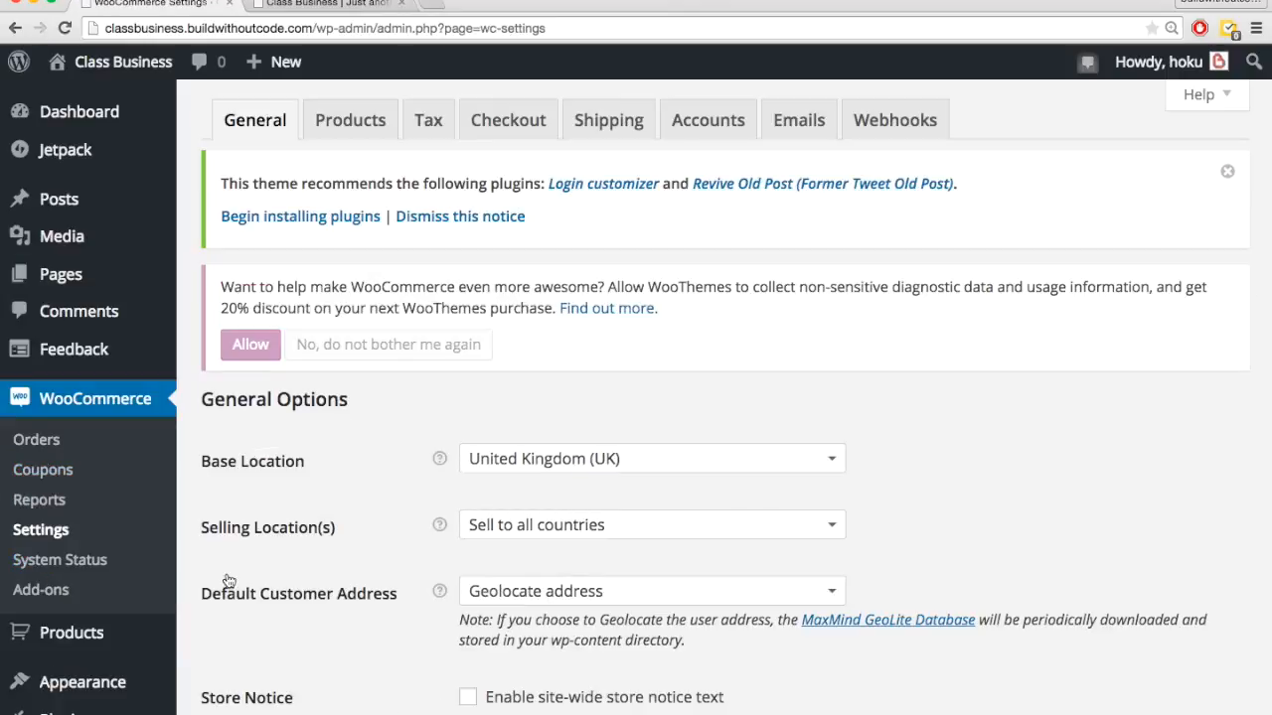
- Dismiss the recommended-plugins notice and decline WooCommerce's usage-data collection request
left_click(501, 219)
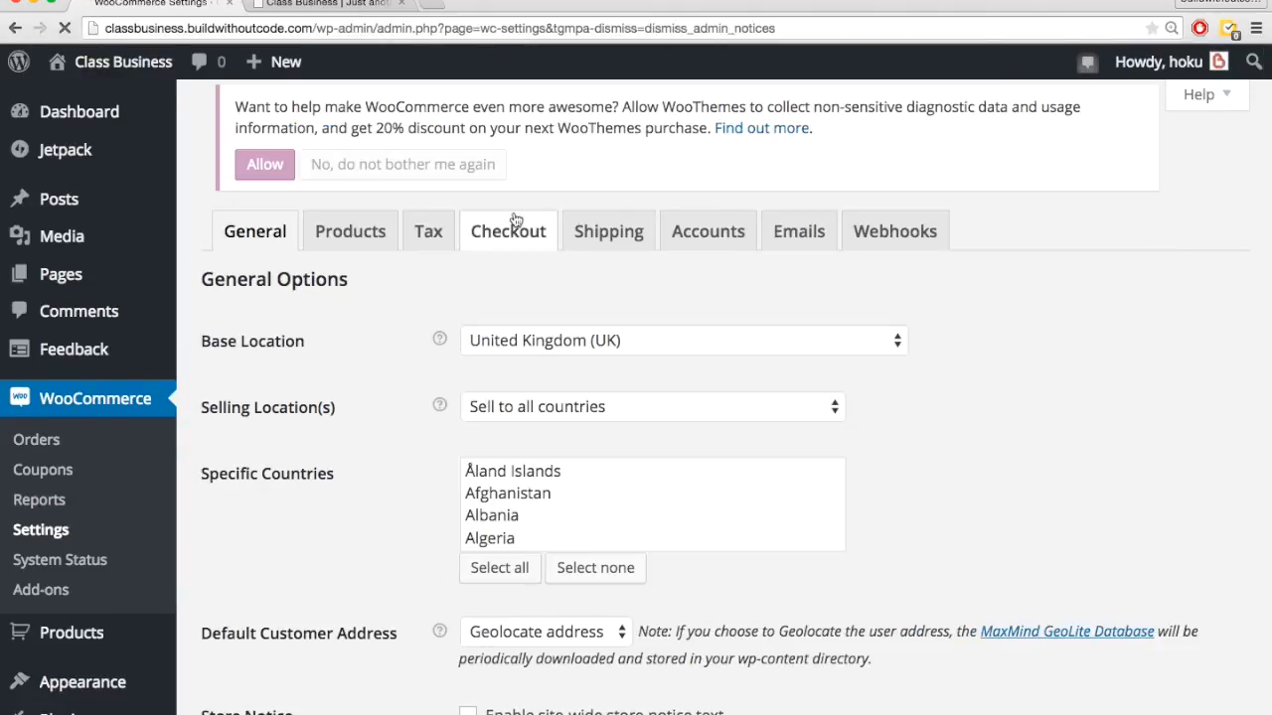
left_click(403, 232)
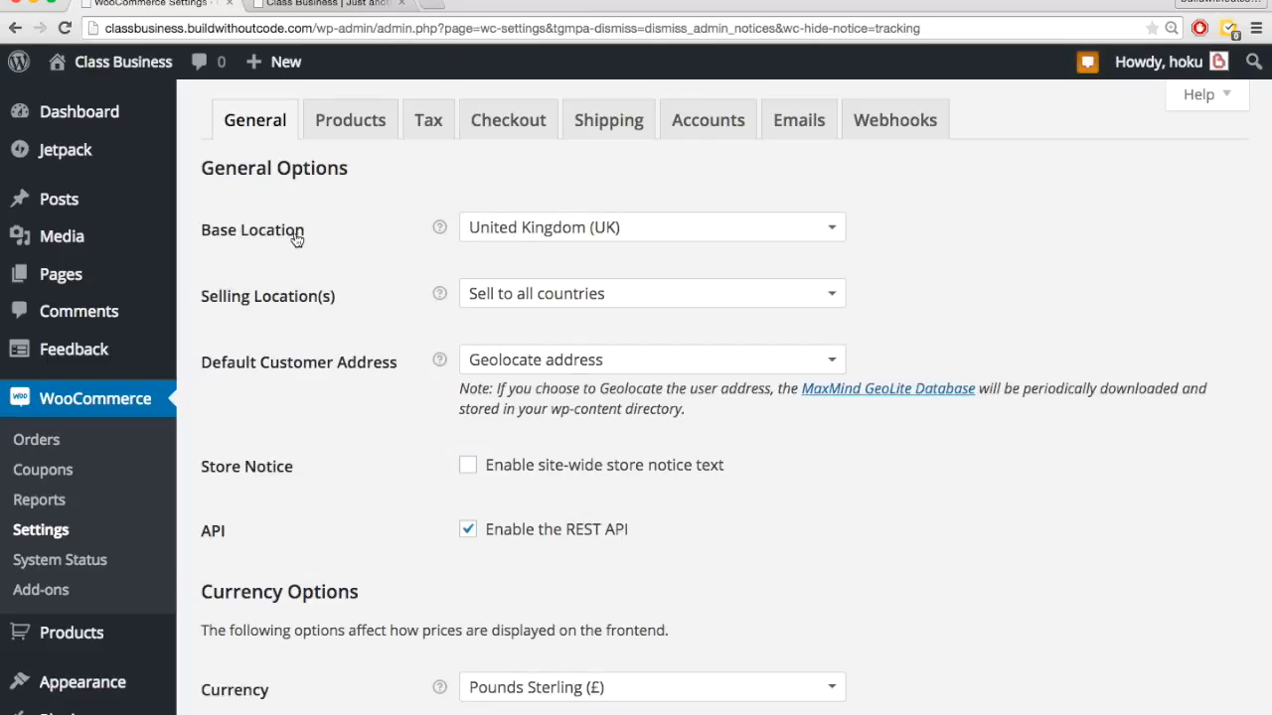
- Set the store's base location to United States (US) — Utah
left_click(675, 236)
scroll(628, 398, "down", 3)
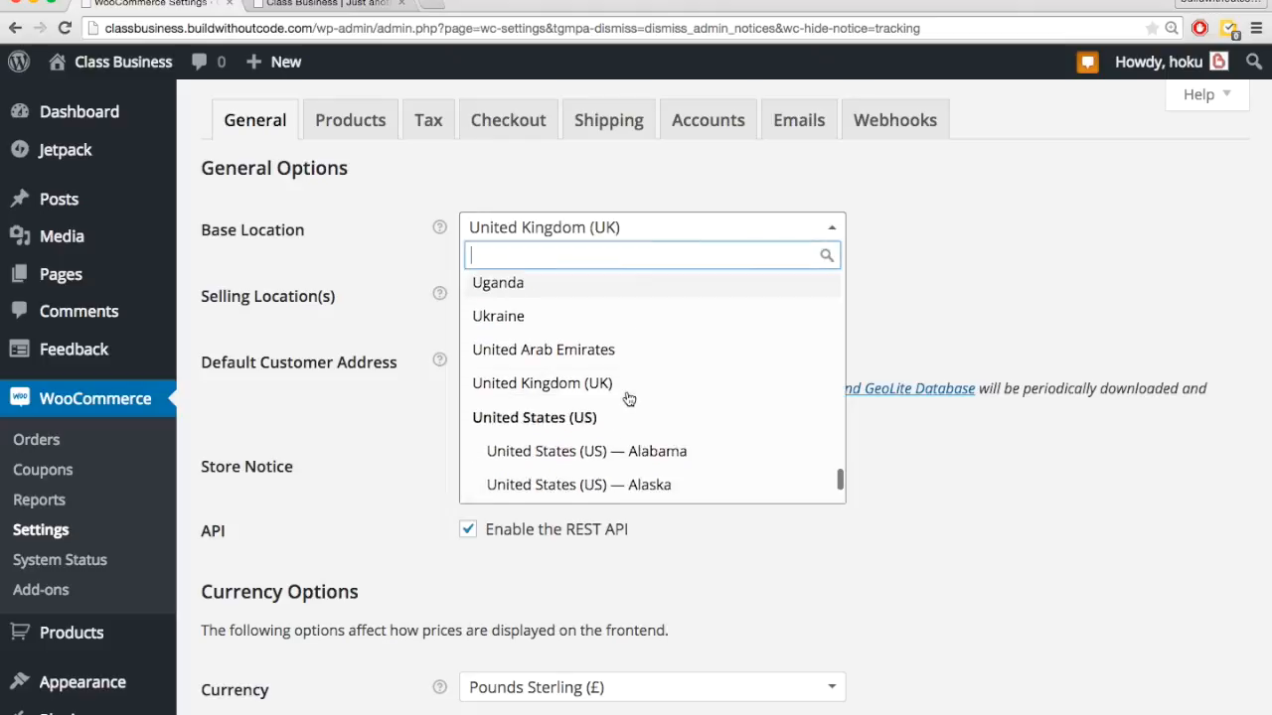
scroll(628, 397, "down", 6)
scroll(627, 398, "down", 3)
scroll(628, 398, "down", 8)
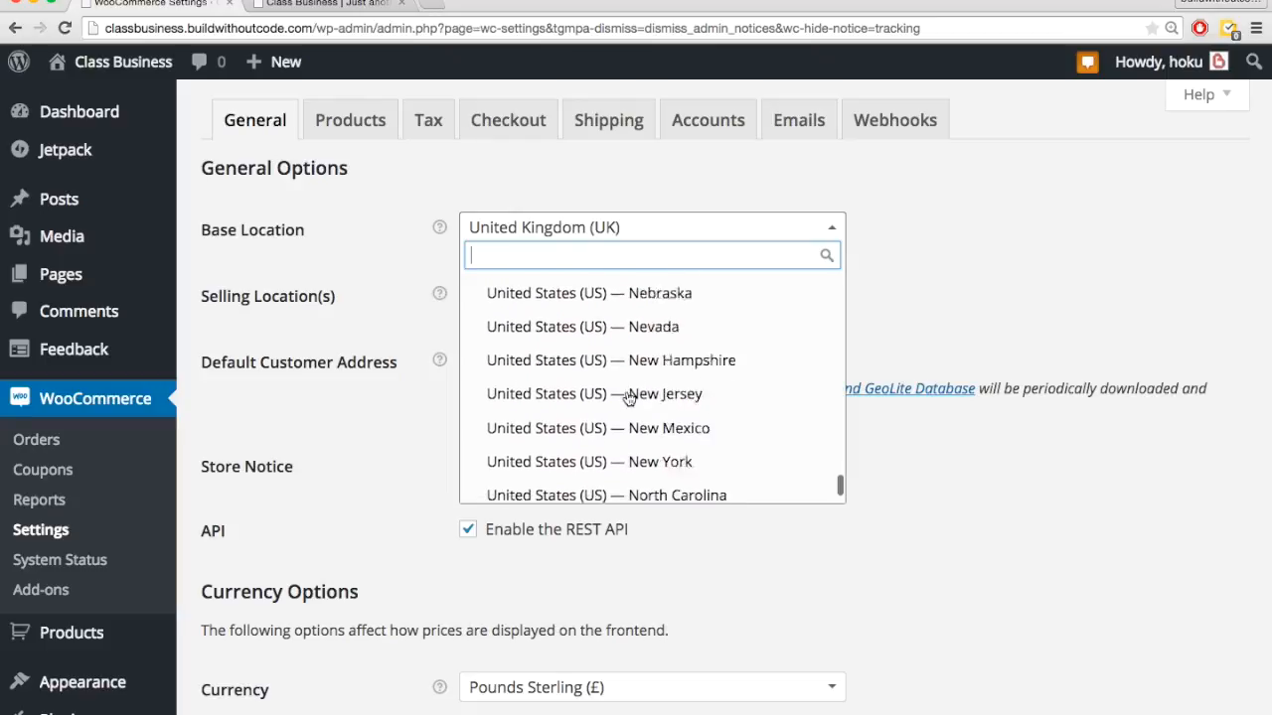
scroll(628, 398, "down", 5)
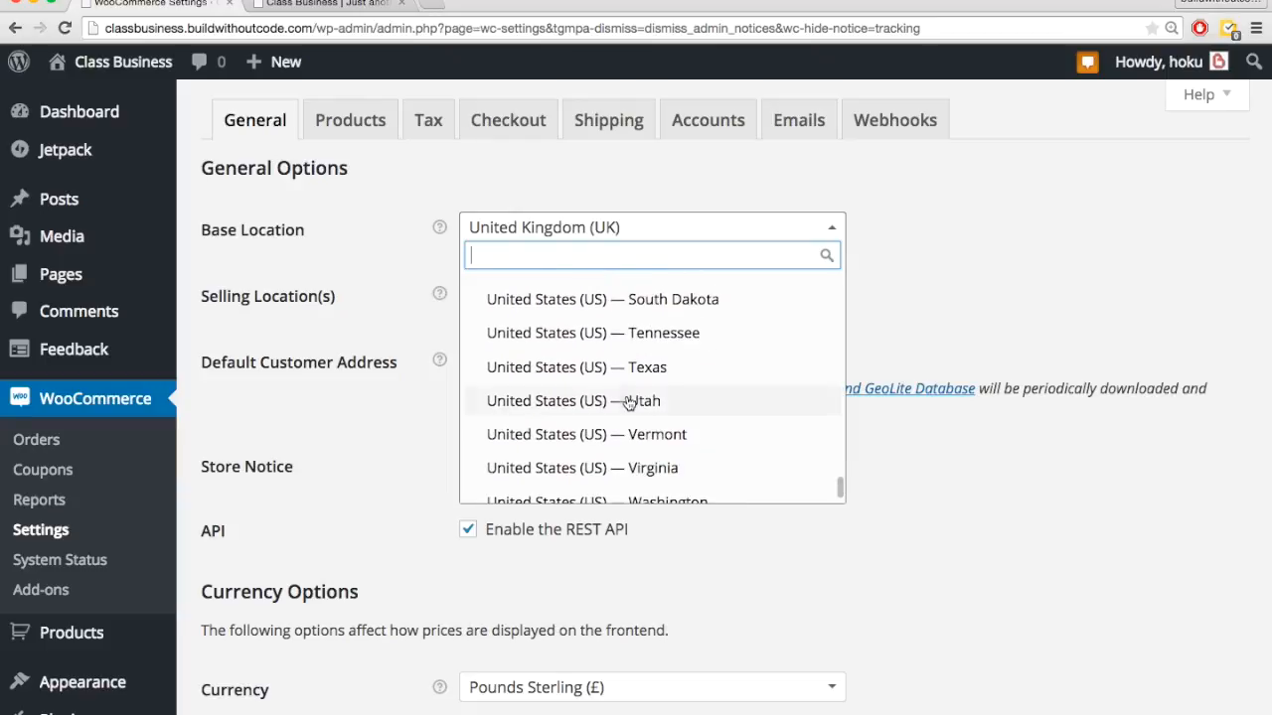
left_click(628, 403)
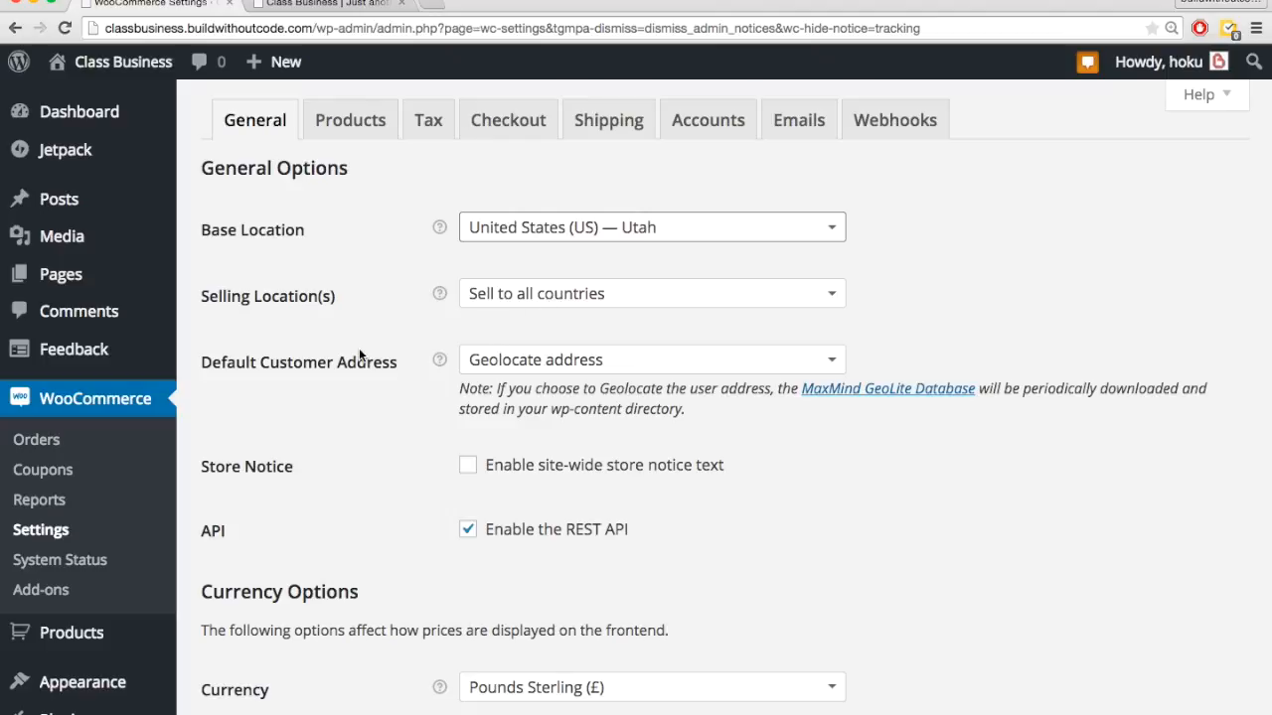
- Set the store currency to US Dollars ($) in the currency options
scroll(359, 351, "down", 1)
scroll(397, 437, "down", 2)
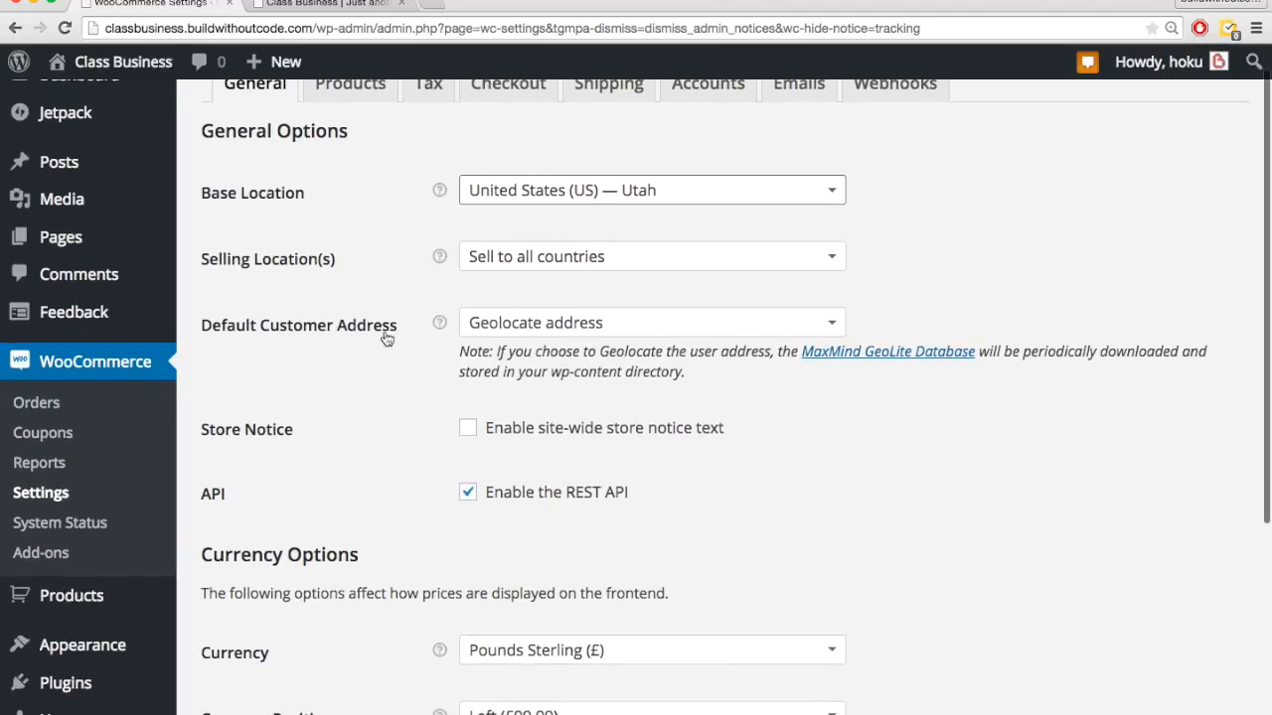
scroll(413, 368, "up", 2)
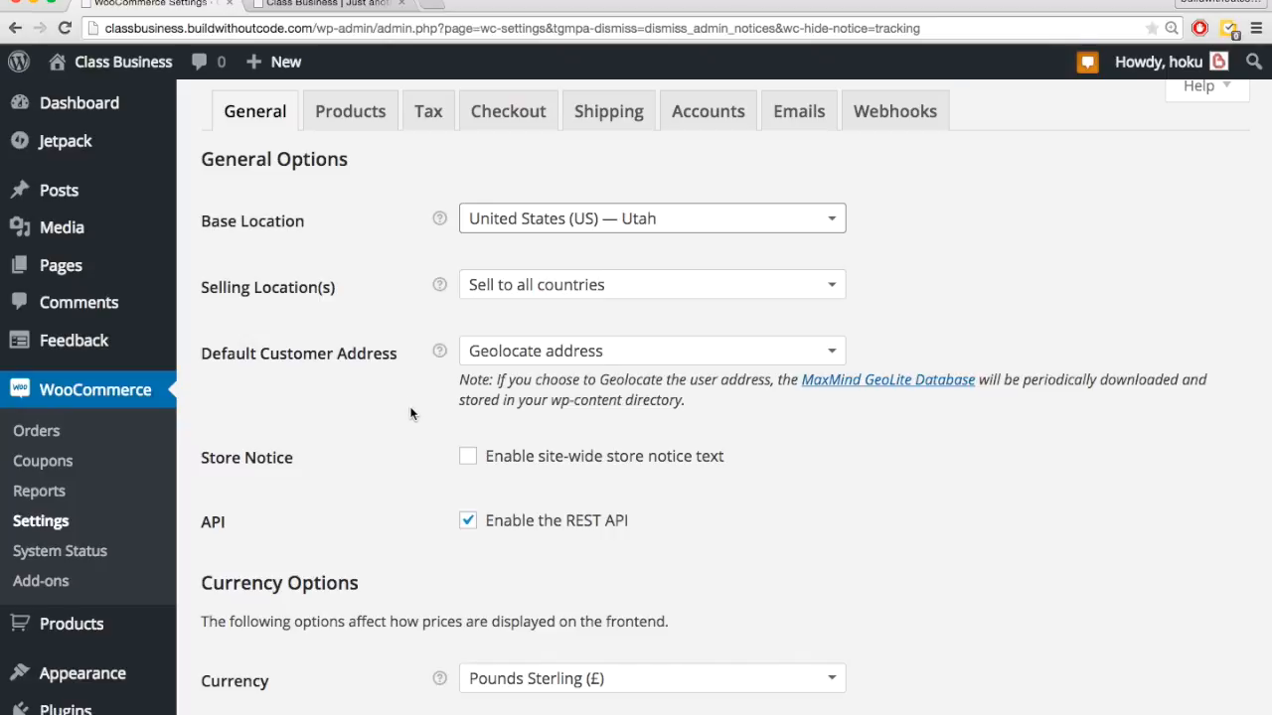
scroll(403, 406, "down", 3)
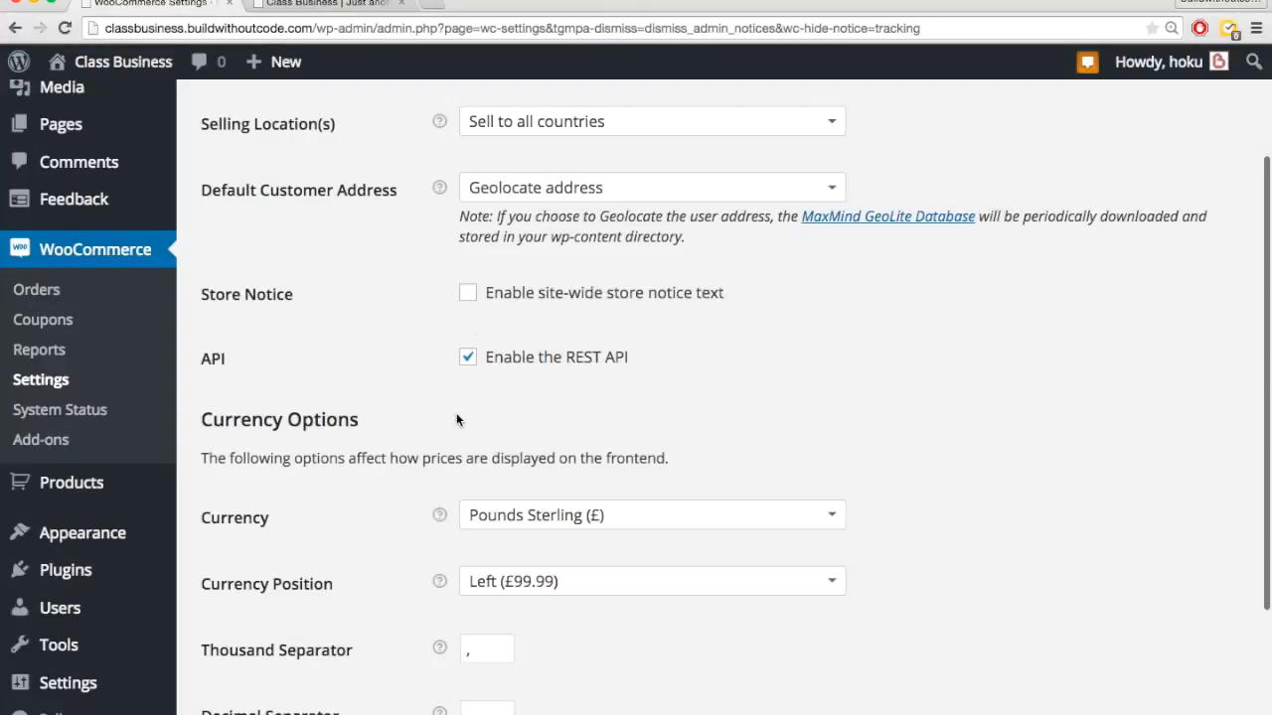
scroll(390, 434, "down", 4)
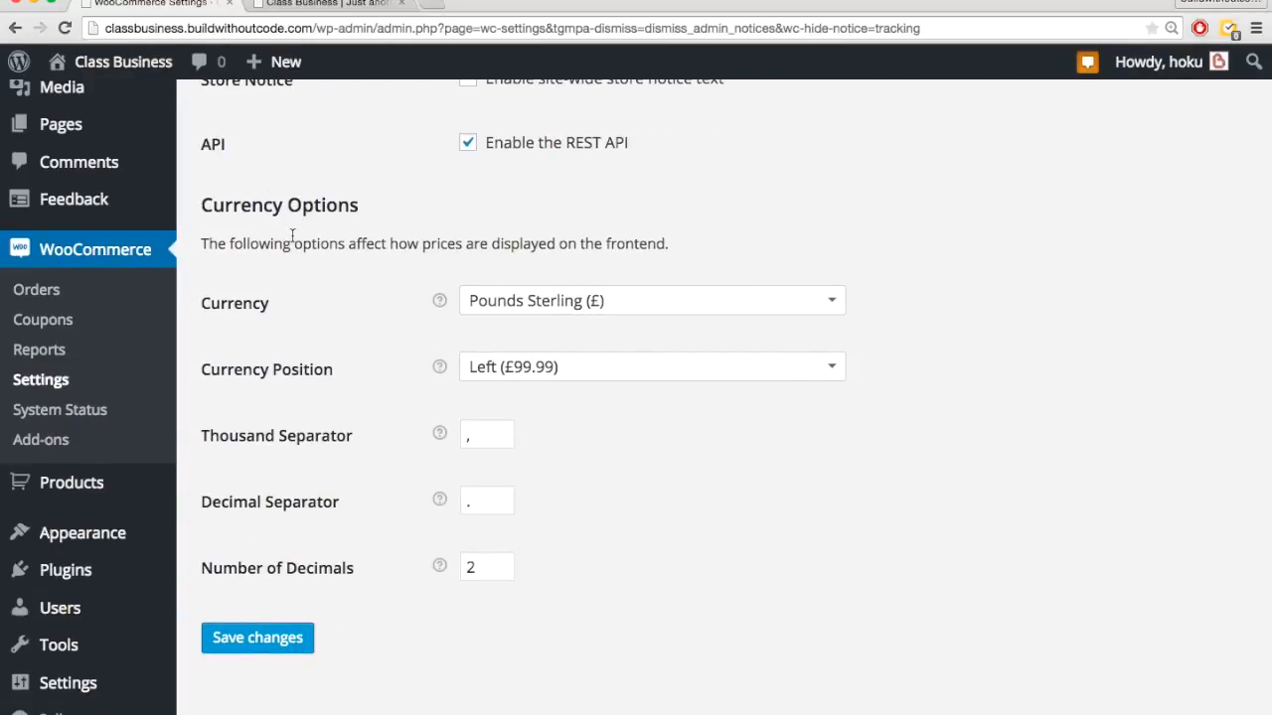
left_click(569, 304)
scroll(539, 472, "down", 5)
left_click(538, 496)
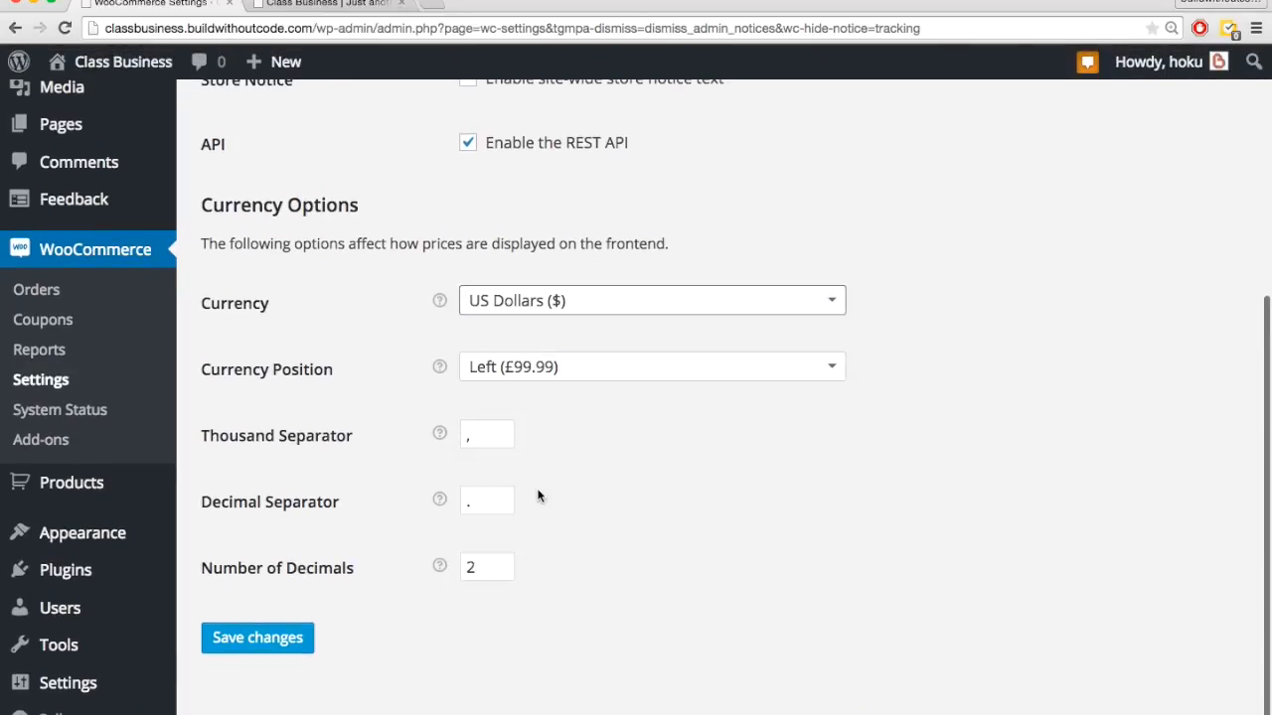
- Choose Left as the currency position and save the general settings
left_click(608, 379)
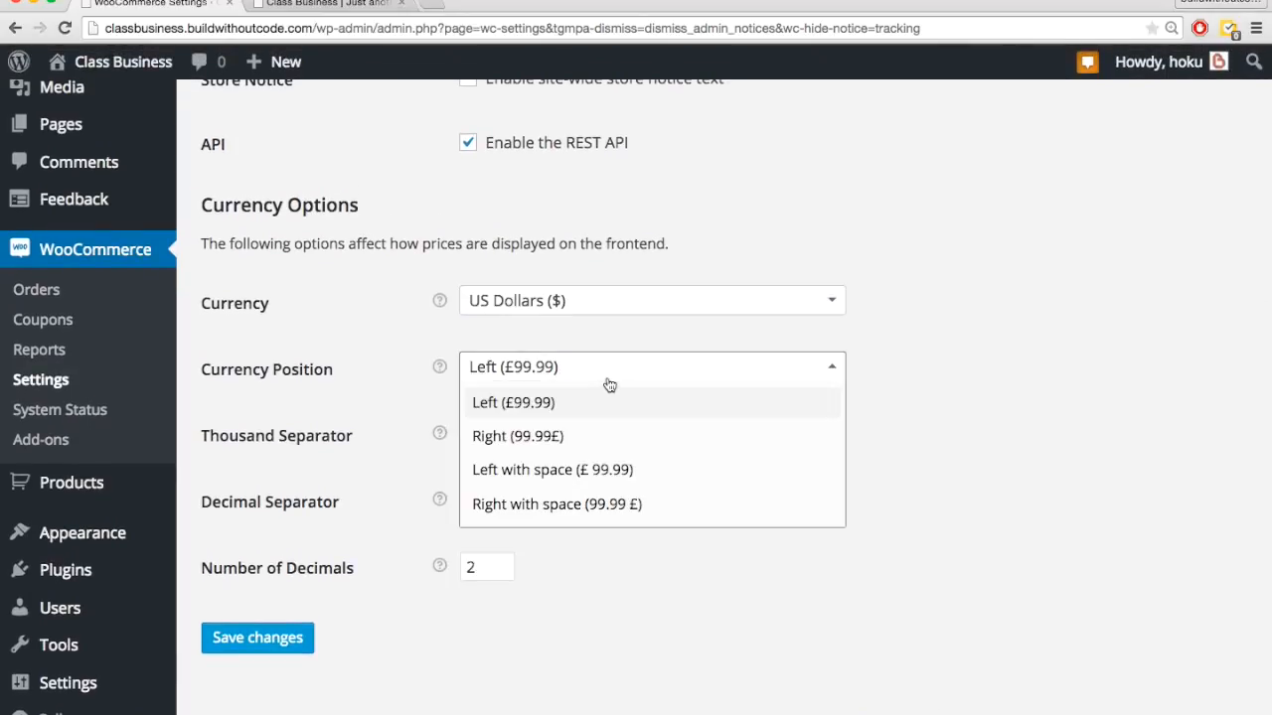
left_click(537, 403)
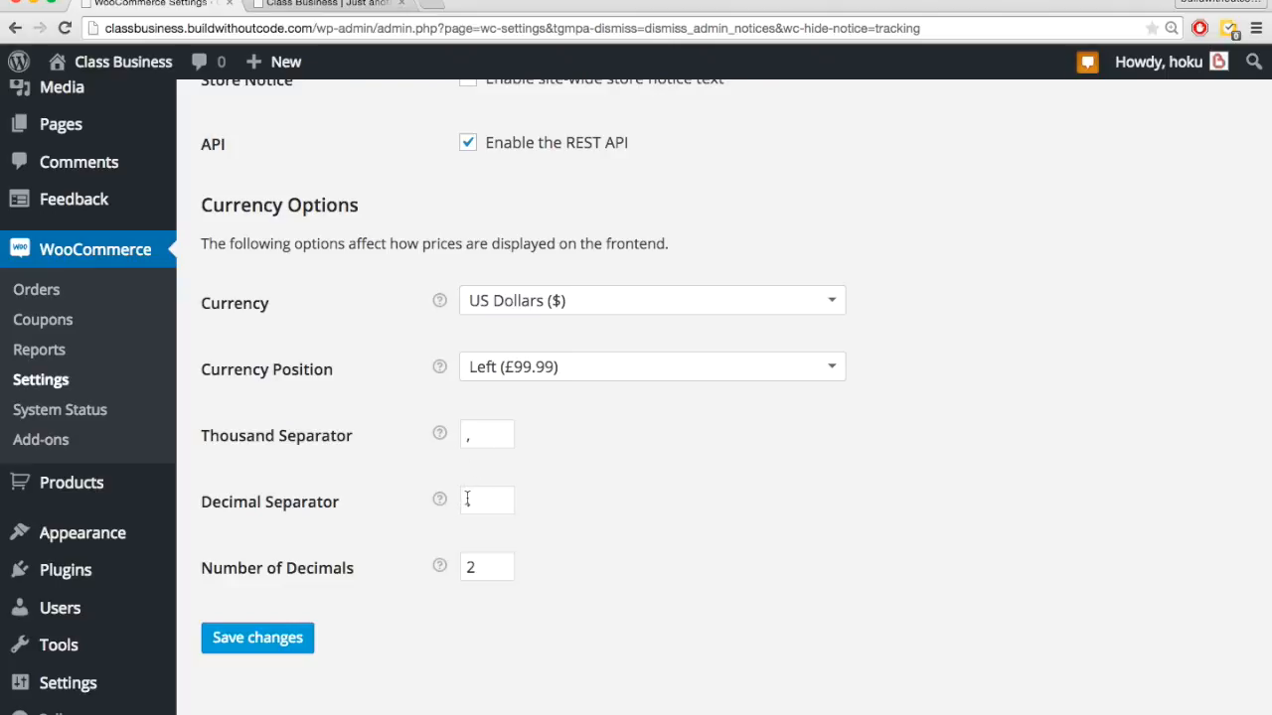
scroll(556, 528, "down", 1)
left_click(257, 638)
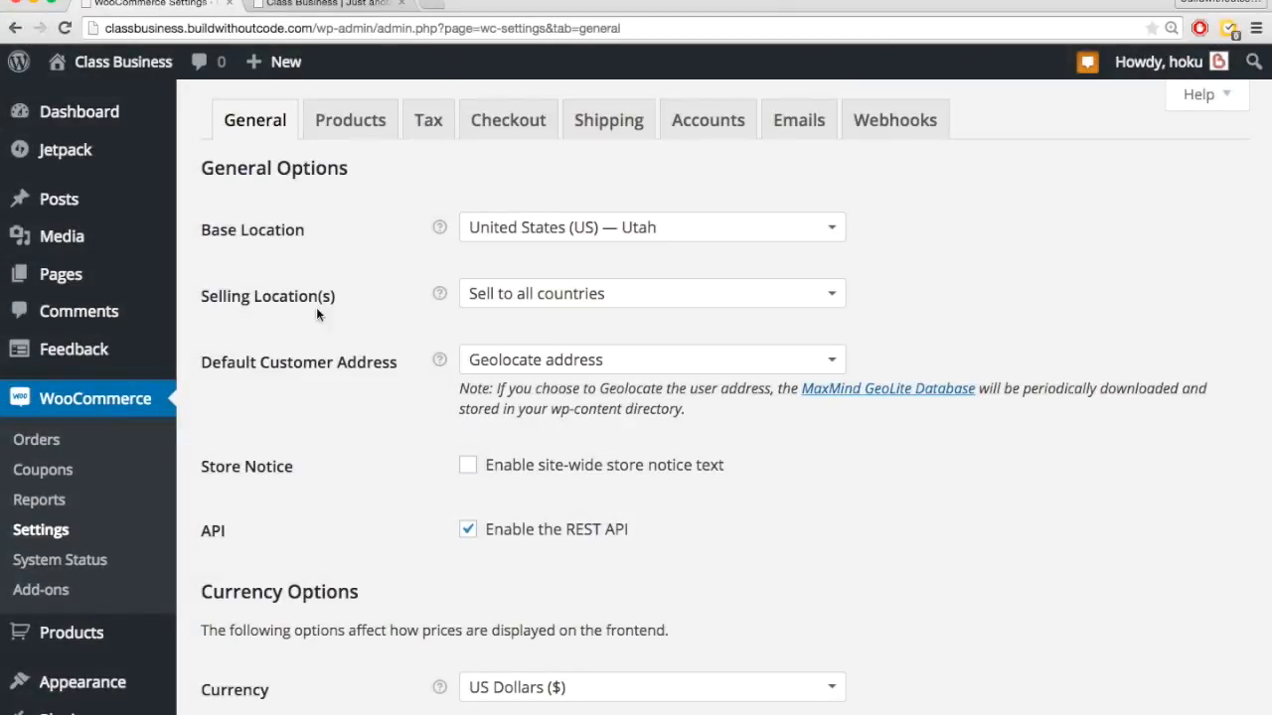
- Open the WooCommerce product settings and look through the weight and dimensions unit options
left_click(364, 126)
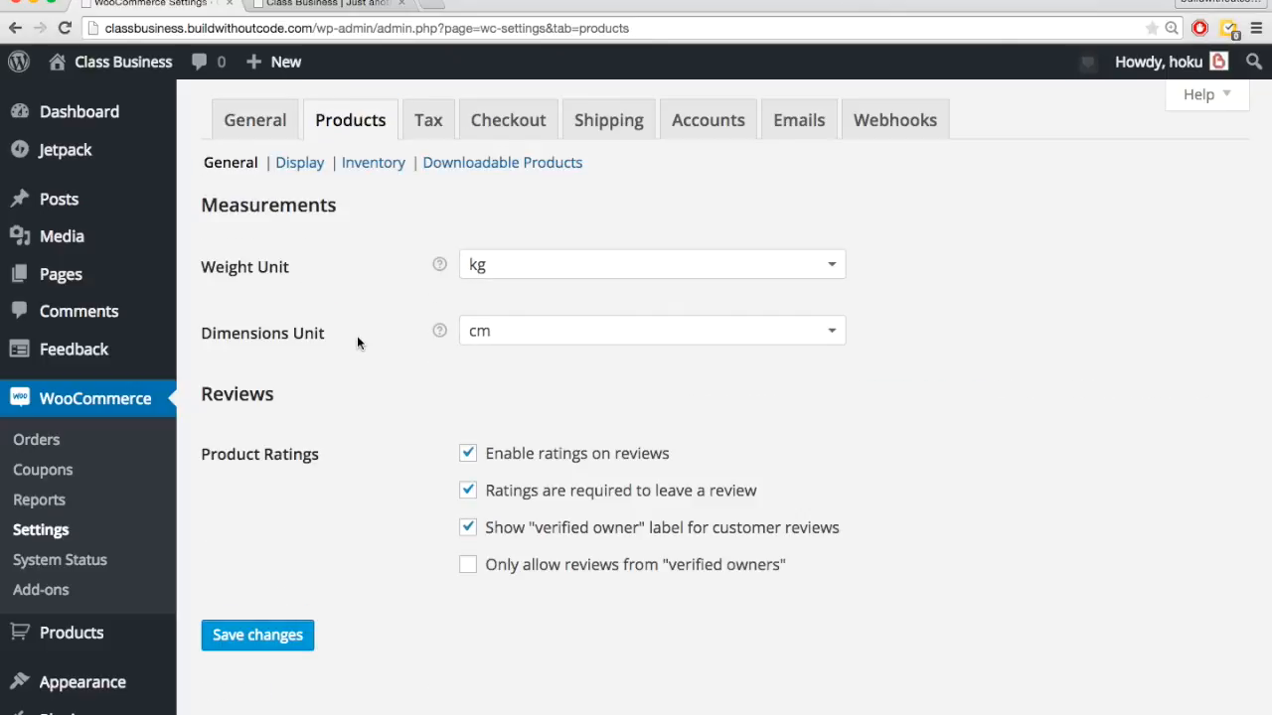
scroll(357, 334, "down", 1)
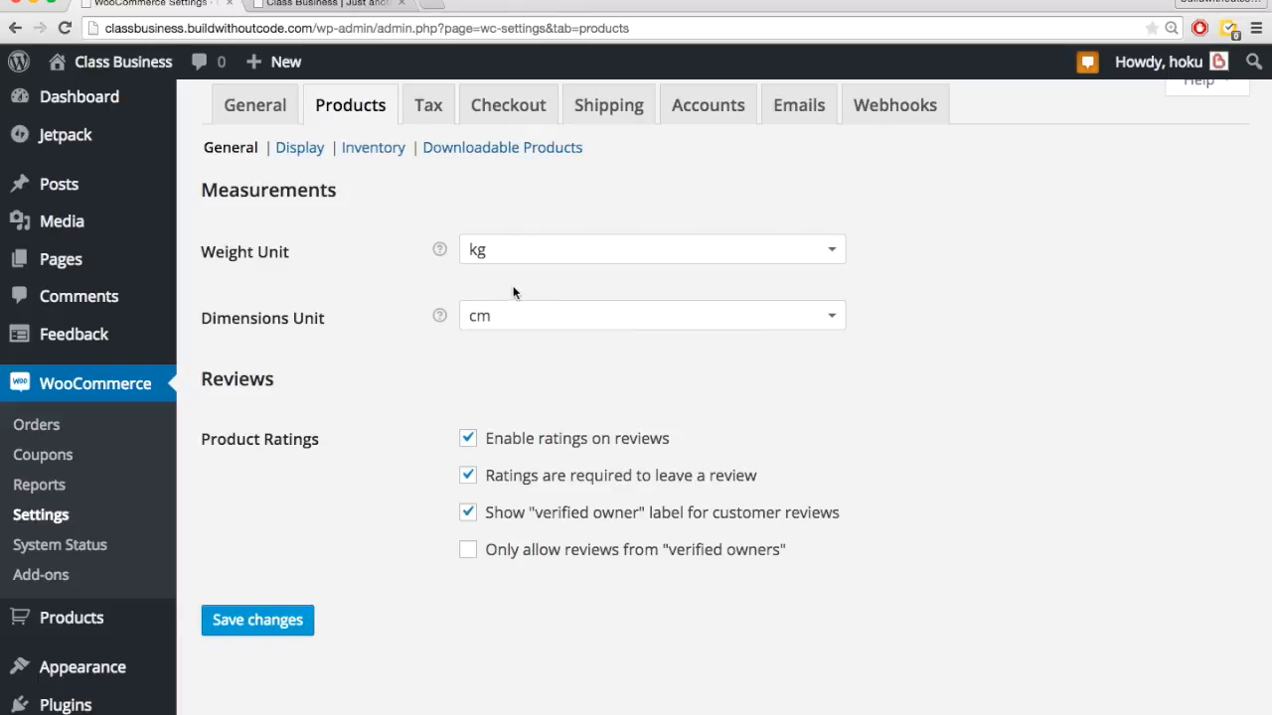
left_click(533, 255)
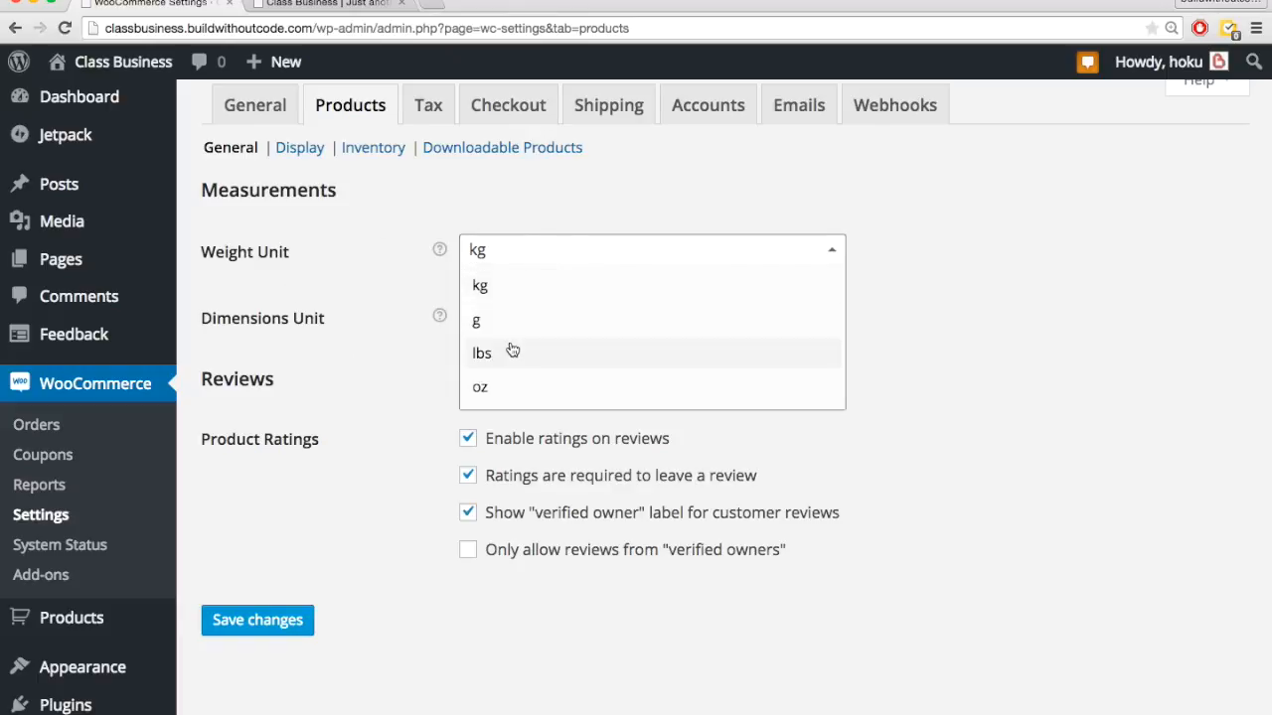
left_click(399, 274)
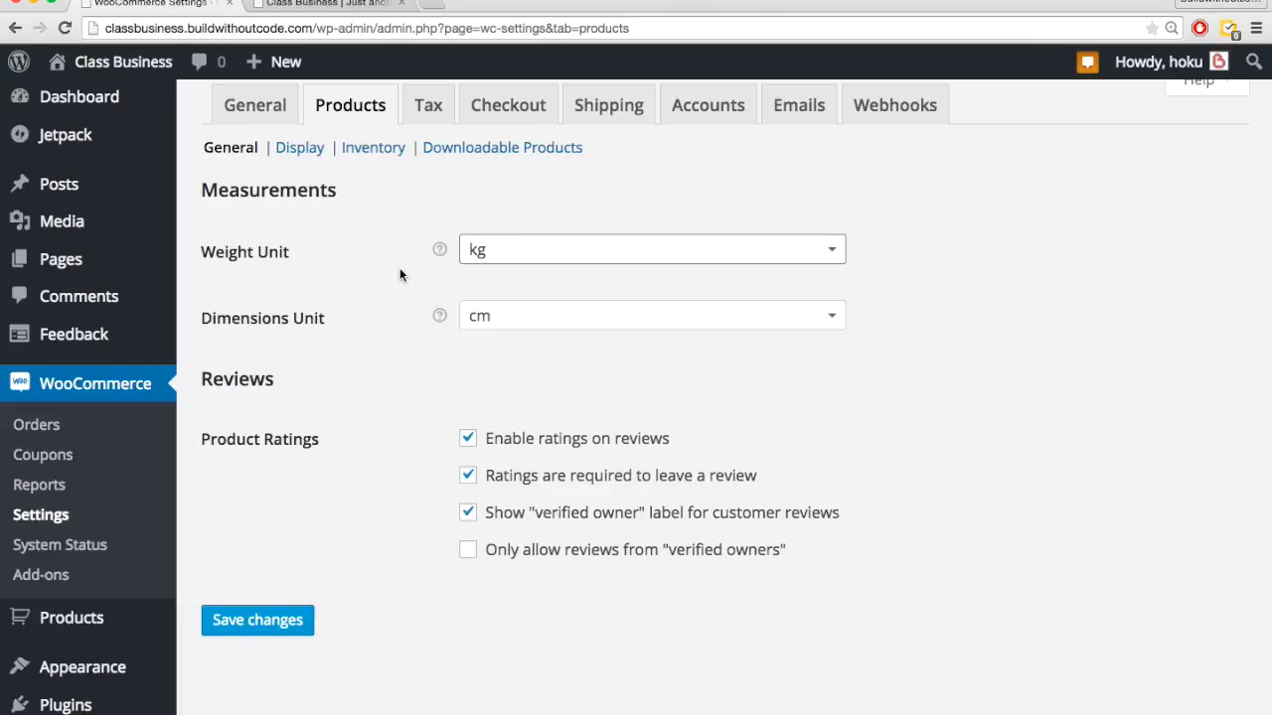
left_click(545, 316)
left_click(395, 357)
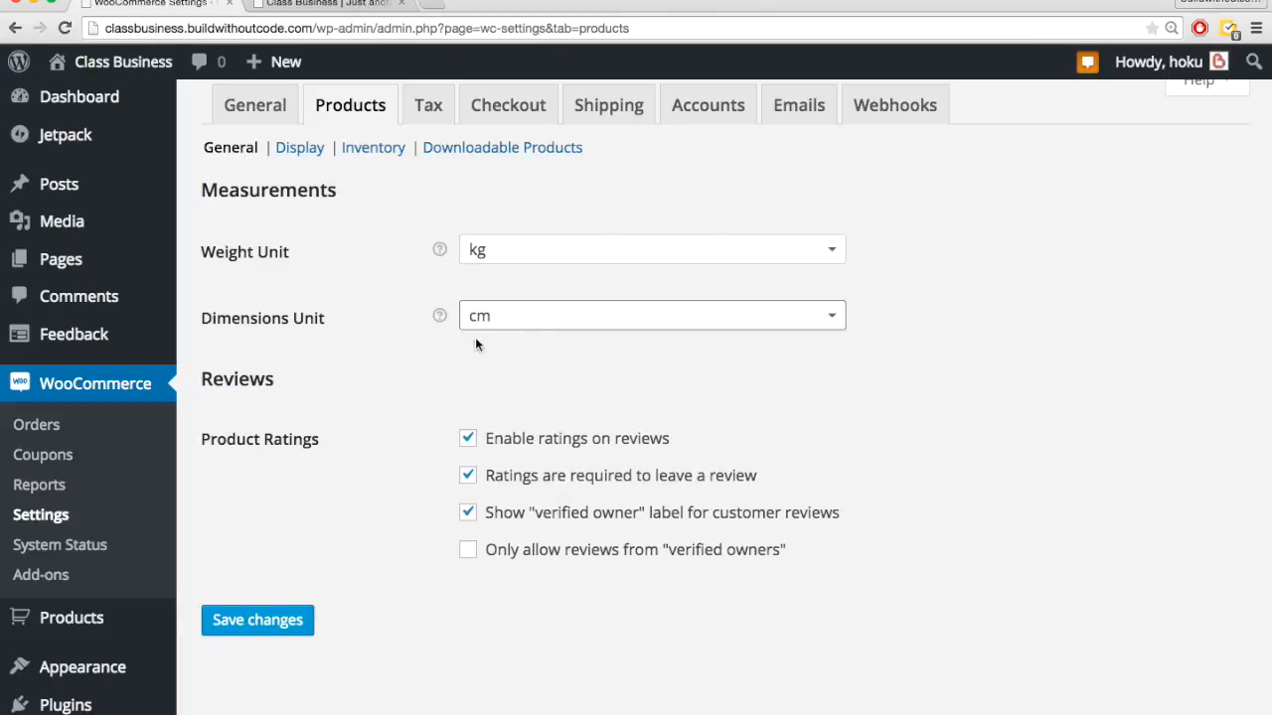
- Disable ratings on product reviews and save the product settings
scroll(369, 374, "down", 2)
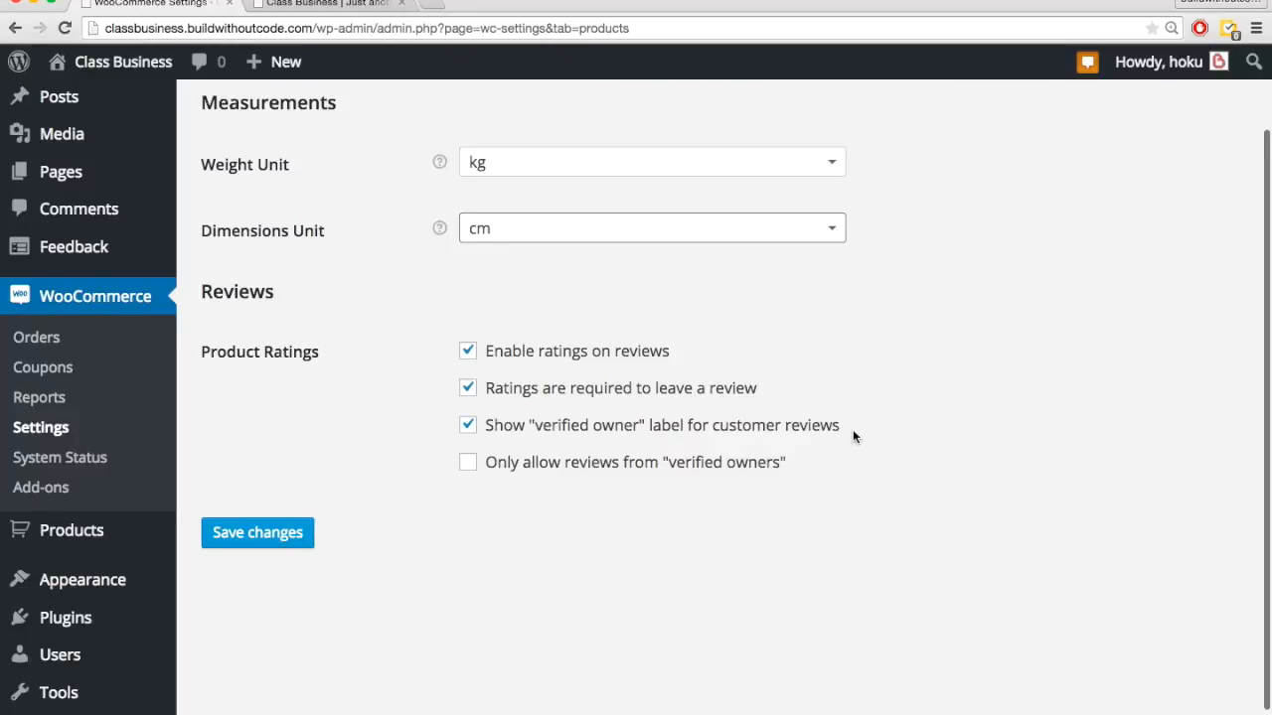
left_click_drag(819, 462, 491, 469)
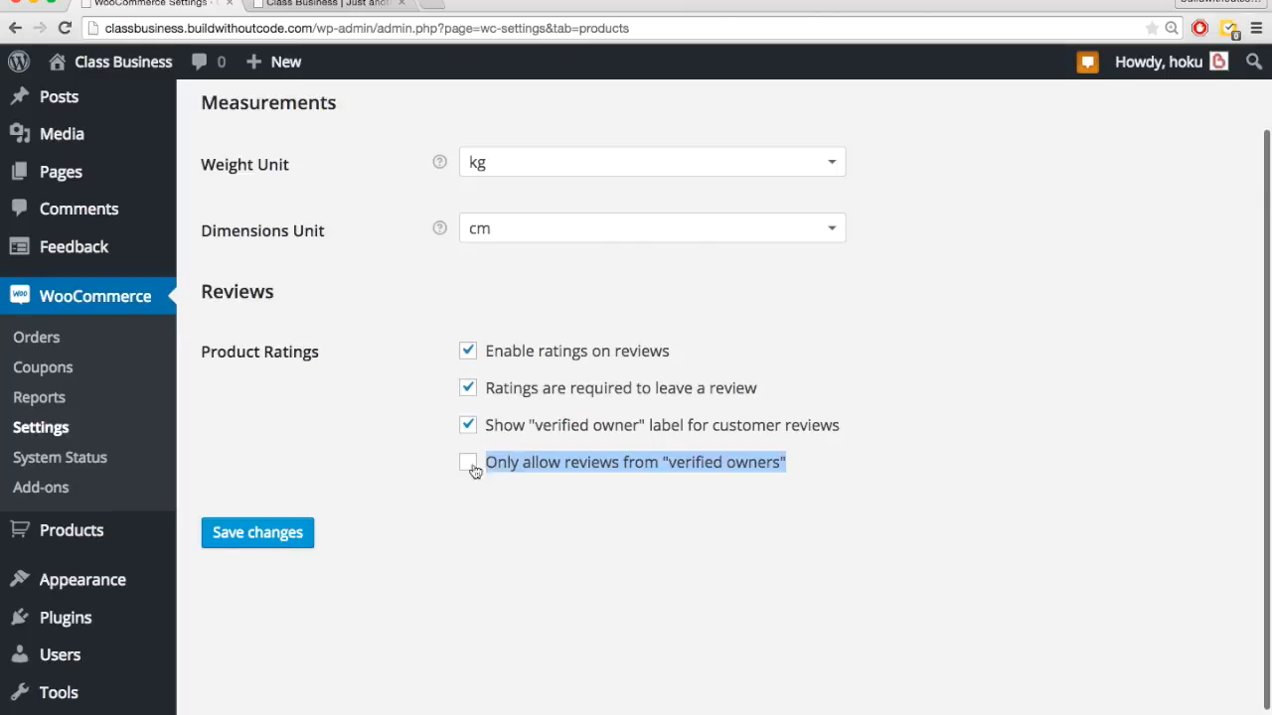
left_click(369, 454)
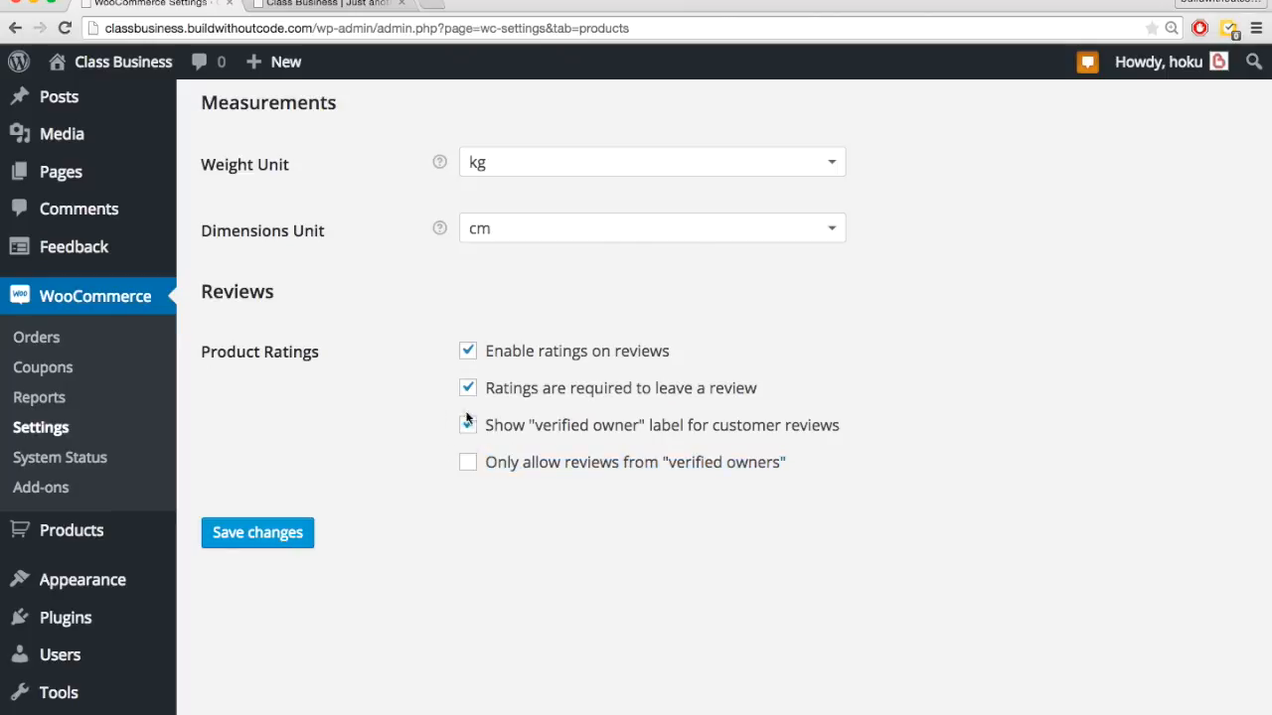
left_click(468, 352)
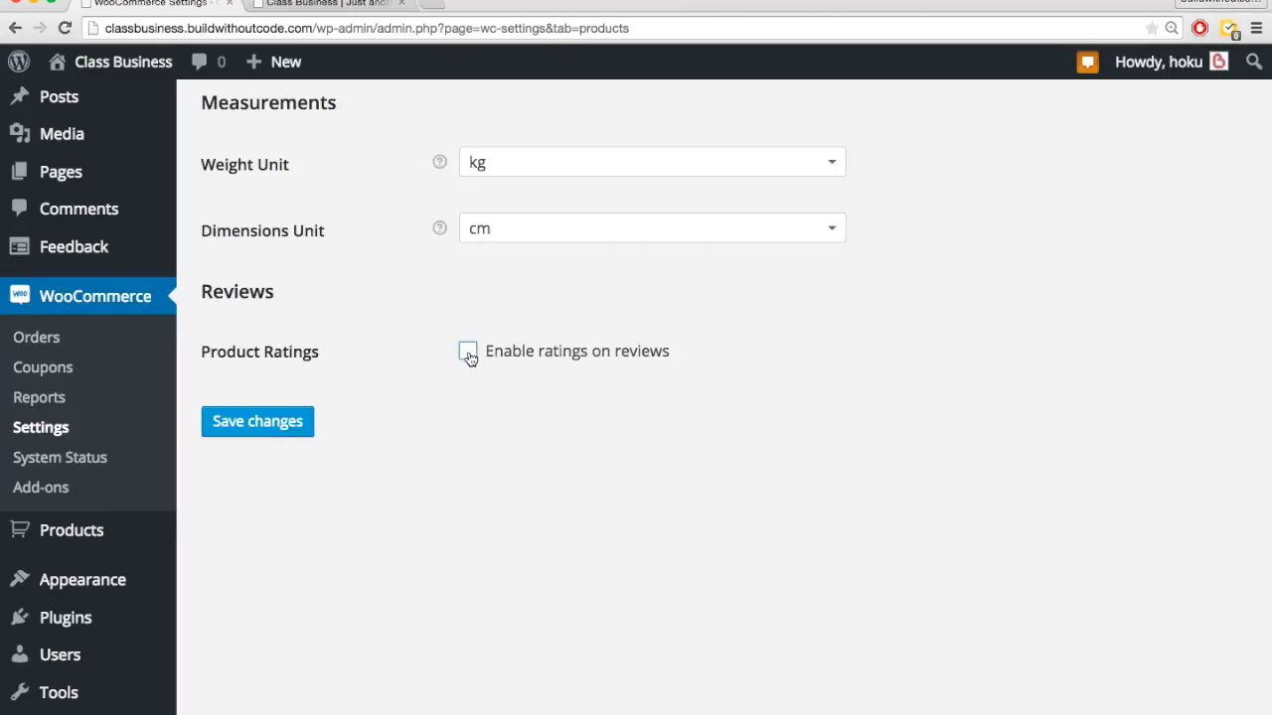
scroll(335, 350, "up", 2)
left_click(278, 526)
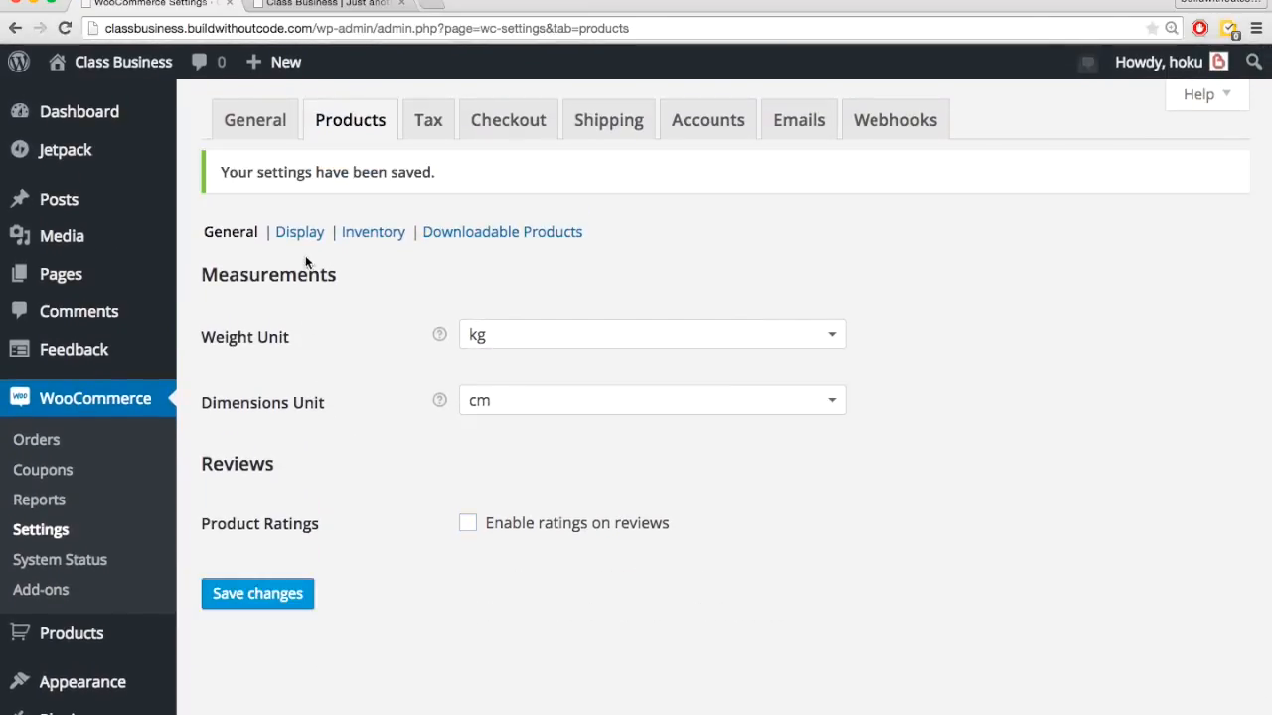
- Open the Display section of the product settings and examine its Shop & Product Pages options
left_click(300, 235)
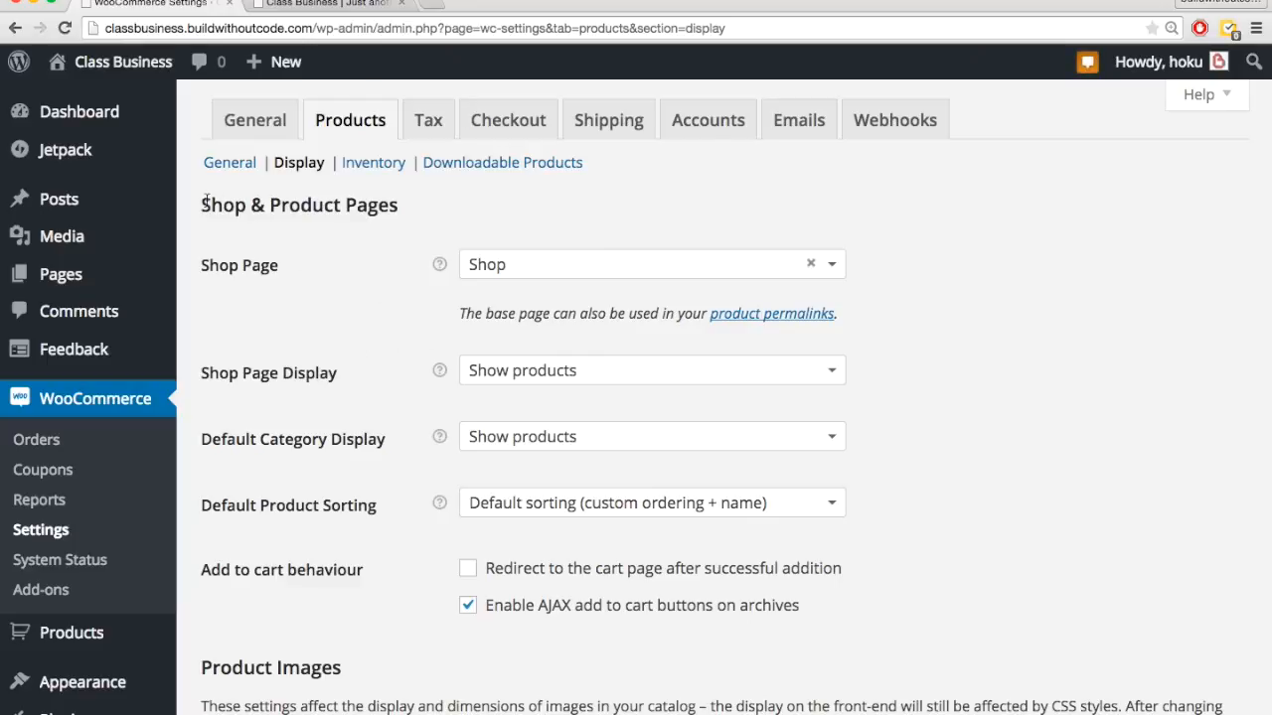
left_click_drag(200, 202, 393, 211)
left_click(378, 296)
- View the Shop page on the live site to see how its product is listed, and return to the display settings
key("ctrl+Tab")
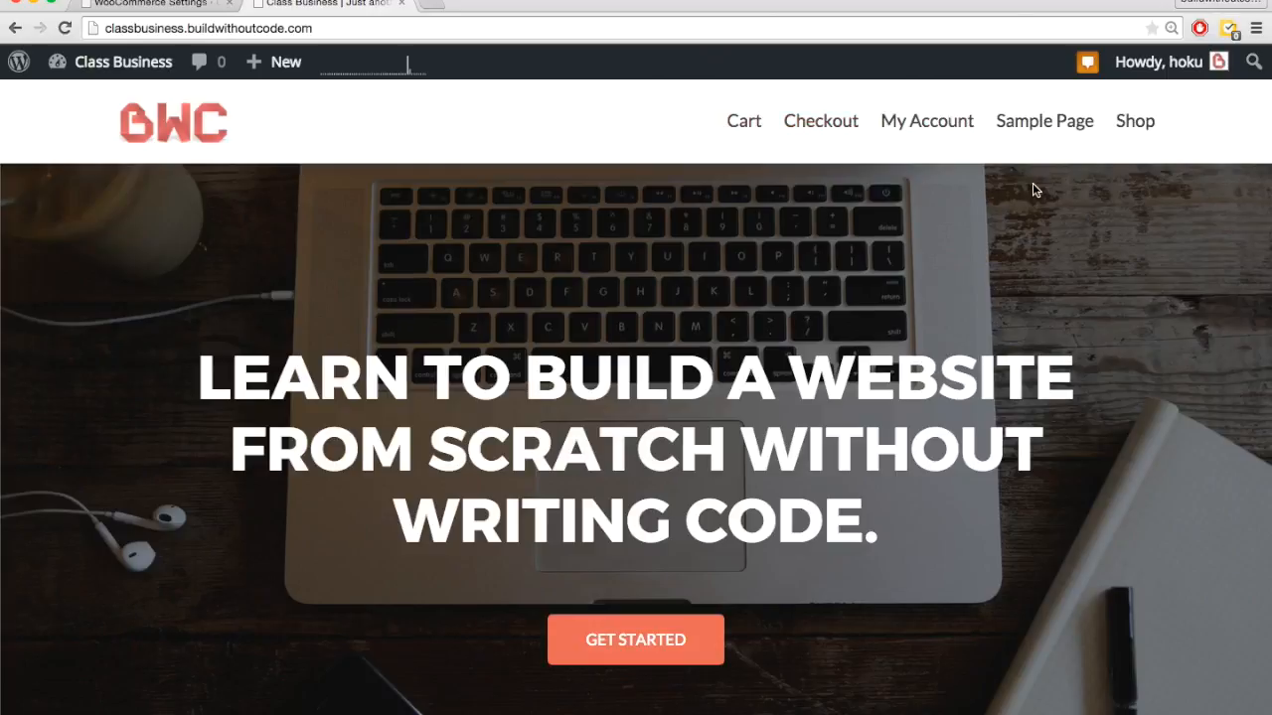
left_click(151, 4)
scroll(409, 447, "down", 1)
key("ctrl+Tab")
left_click(1141, 130)
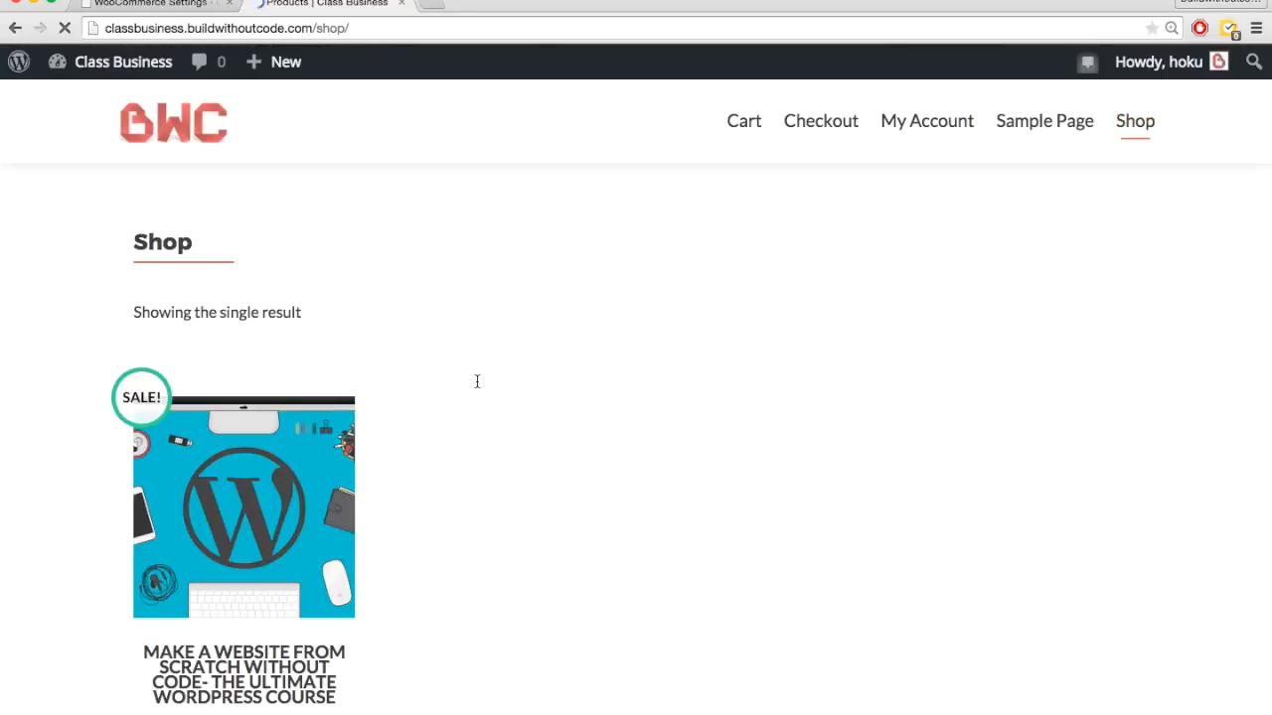
scroll(477, 382, "down", 2)
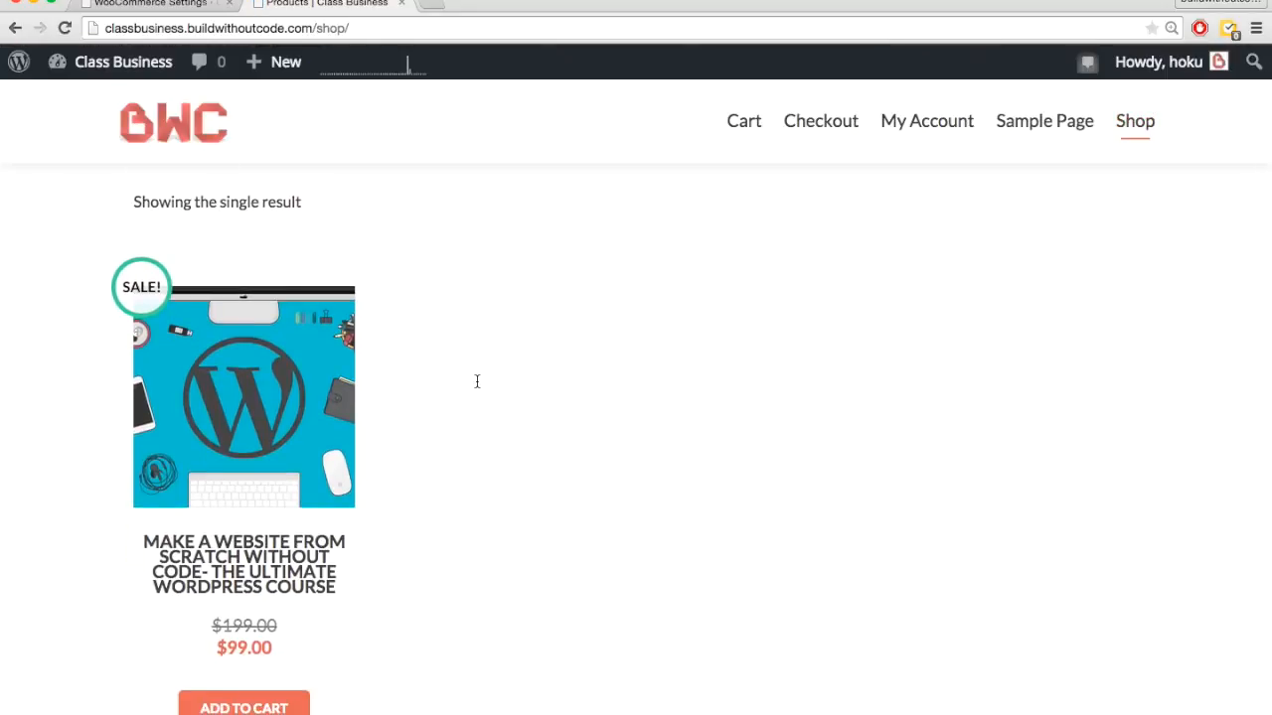
scroll(477, 380, "down", 1)
scroll(416, 473, "up", 3)
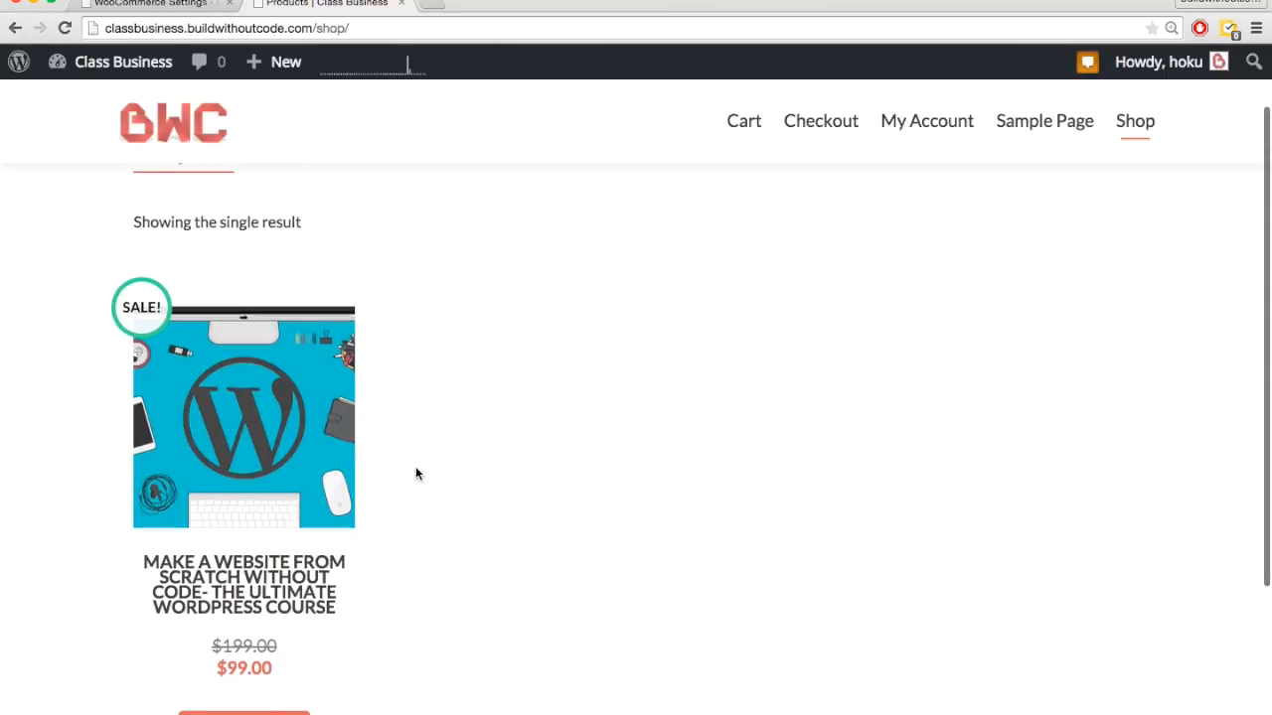
key("ctrl+shift+Tab")
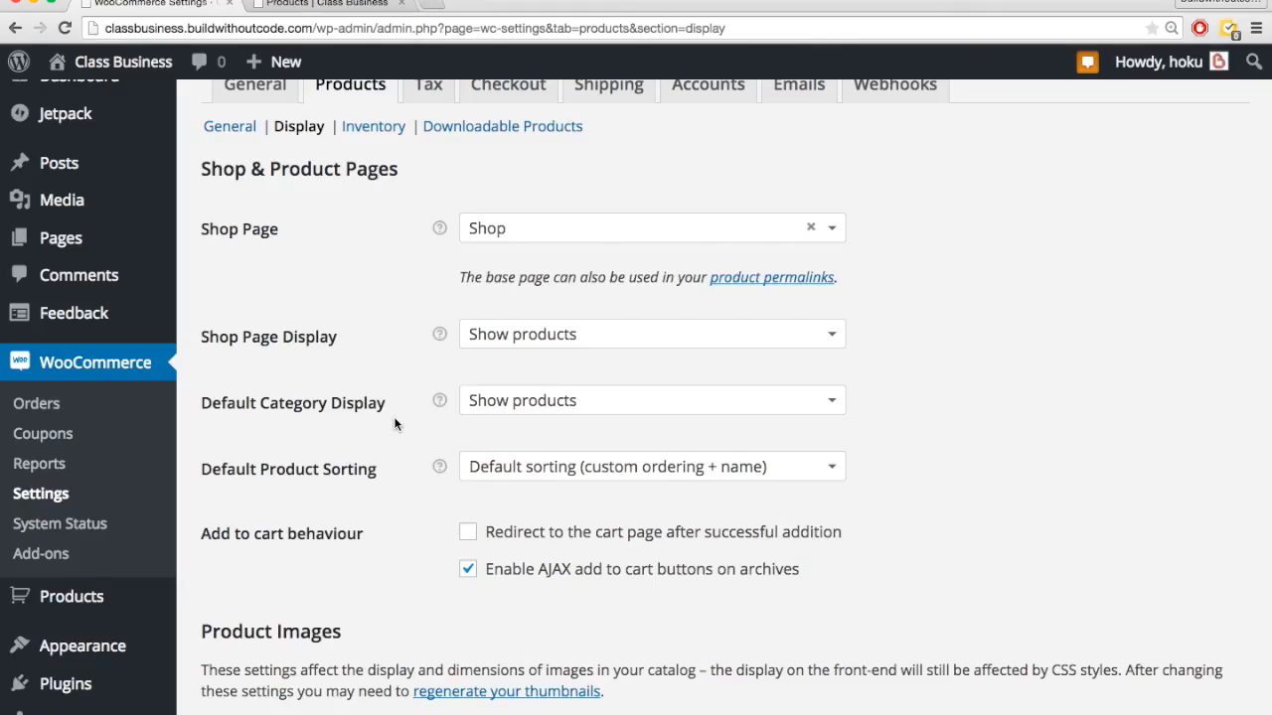
- Examine the choices for Shop Page and Shop Page Display, along with the category, sorting and cart options below
scroll(393, 424, "down", 1)
left_click(753, 220)
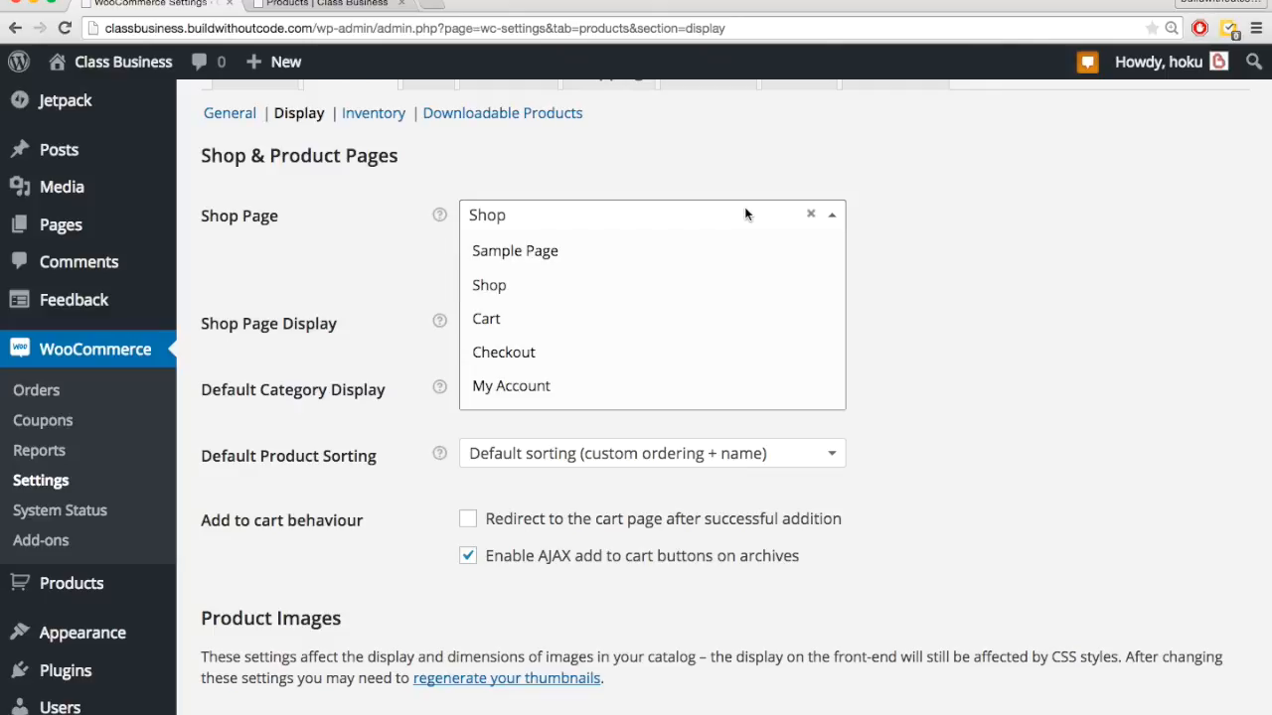
left_click(746, 214)
scroll(614, 368, "down", 1)
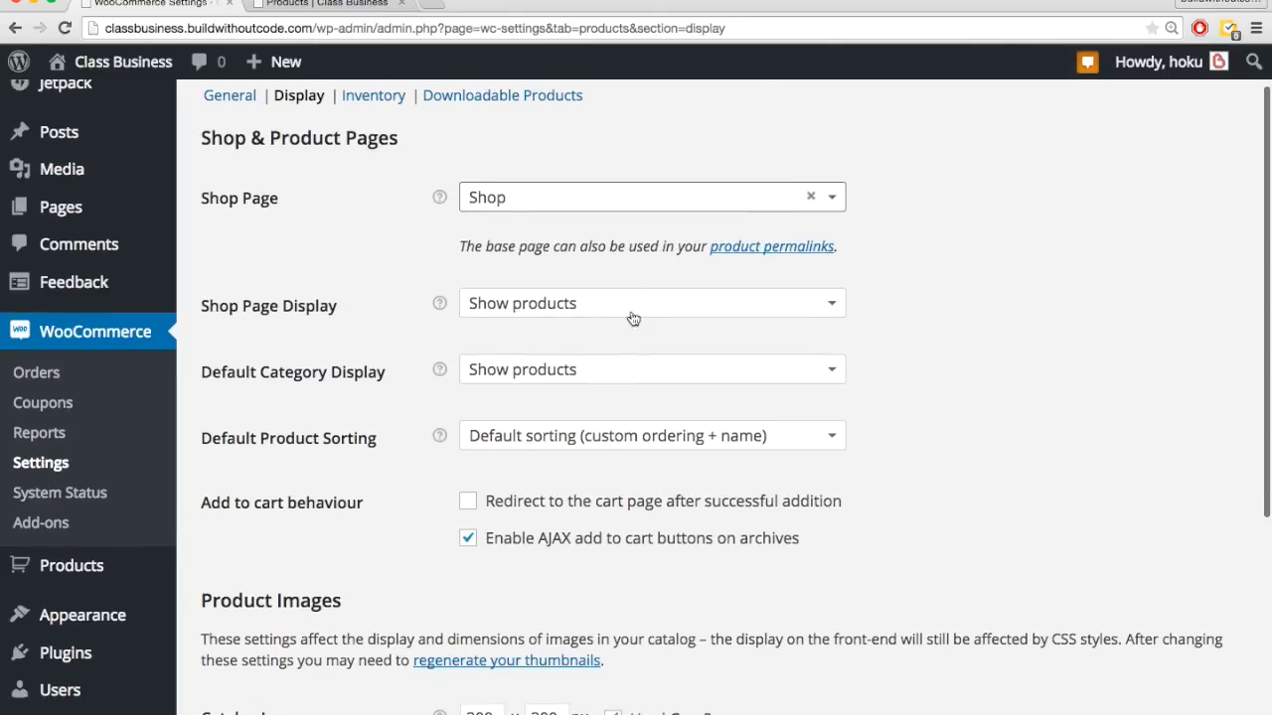
left_click(636, 304)
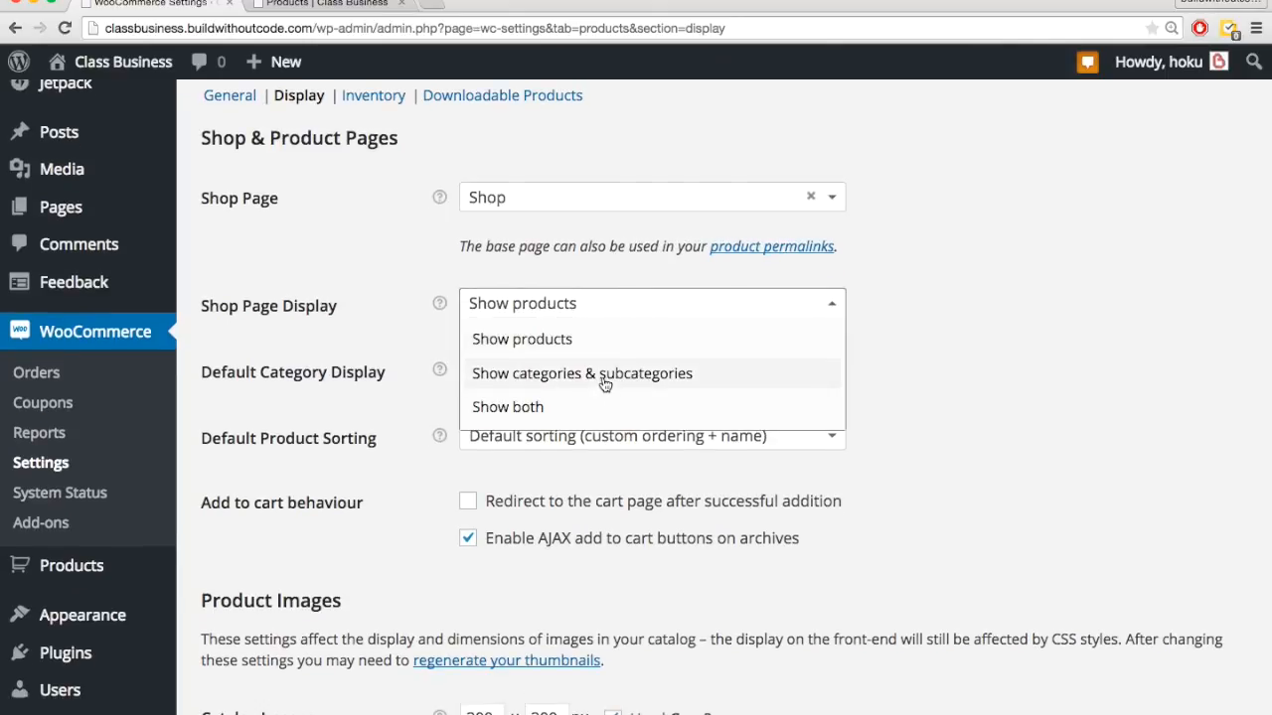
left_click(655, 303)
scroll(536, 318, "down", 4)
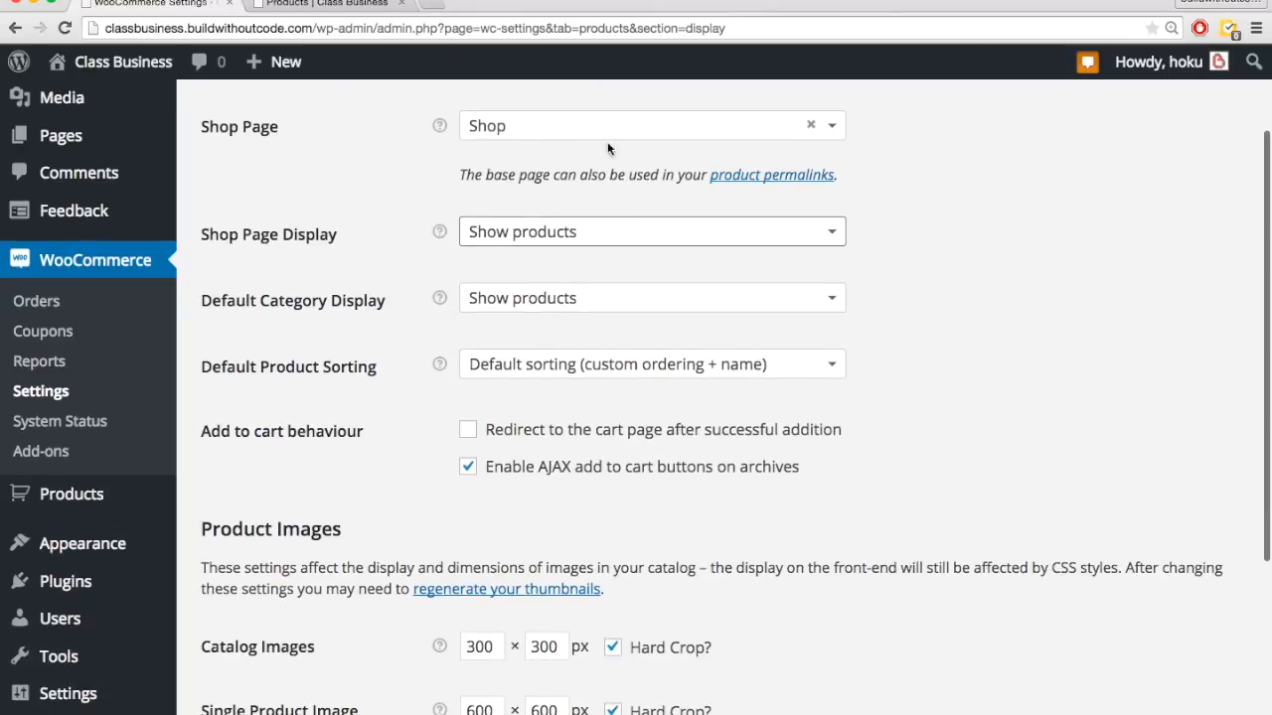
scroll(389, 409, "down", 1)
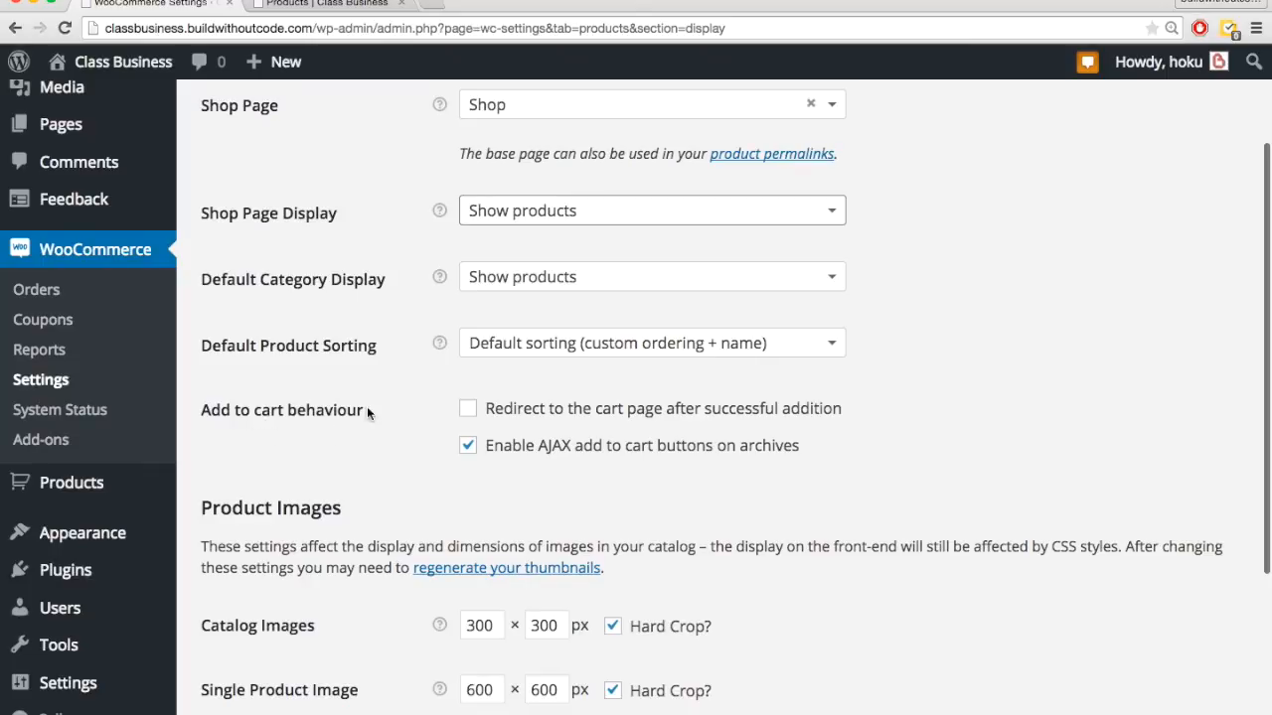
- Examine the cart redirect option, add the WordPress course to the cart on the live Shop page, and view the Cart page
left_click(487, 410)
left_click_drag(487, 409, 843, 417)
left_click(846, 421)
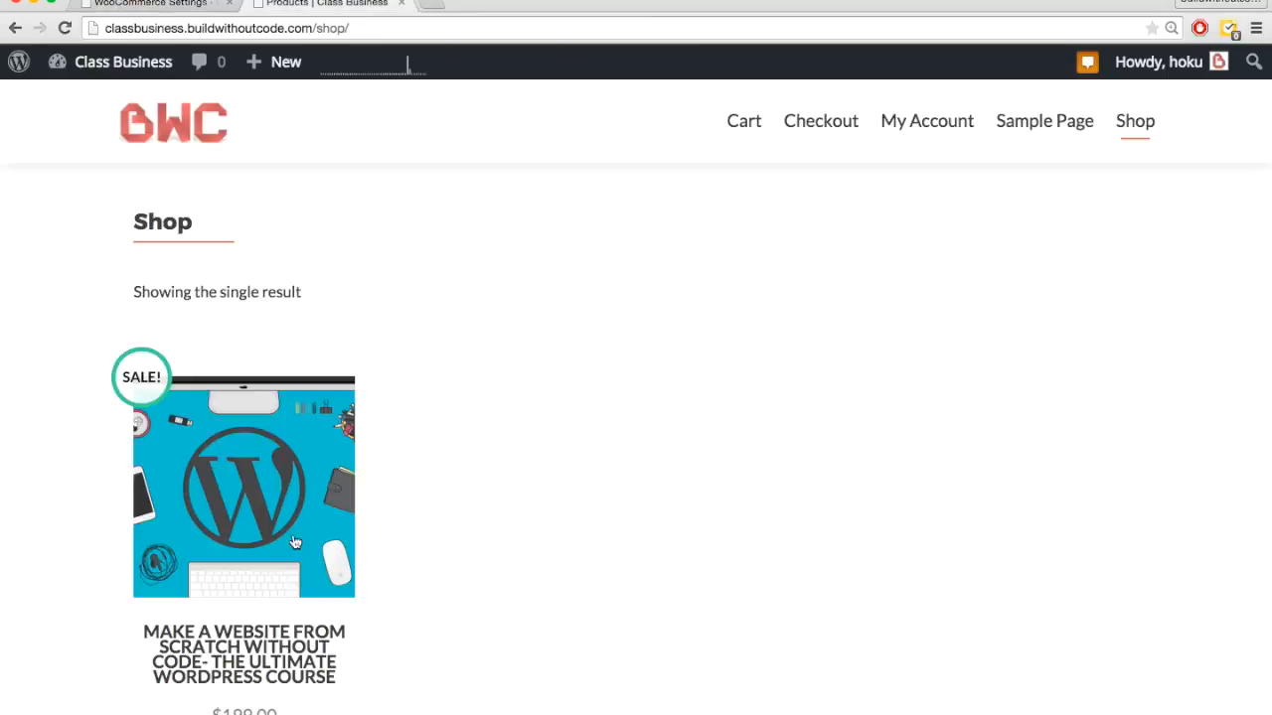
scroll(293, 553, "down", 4)
left_click(293, 553)
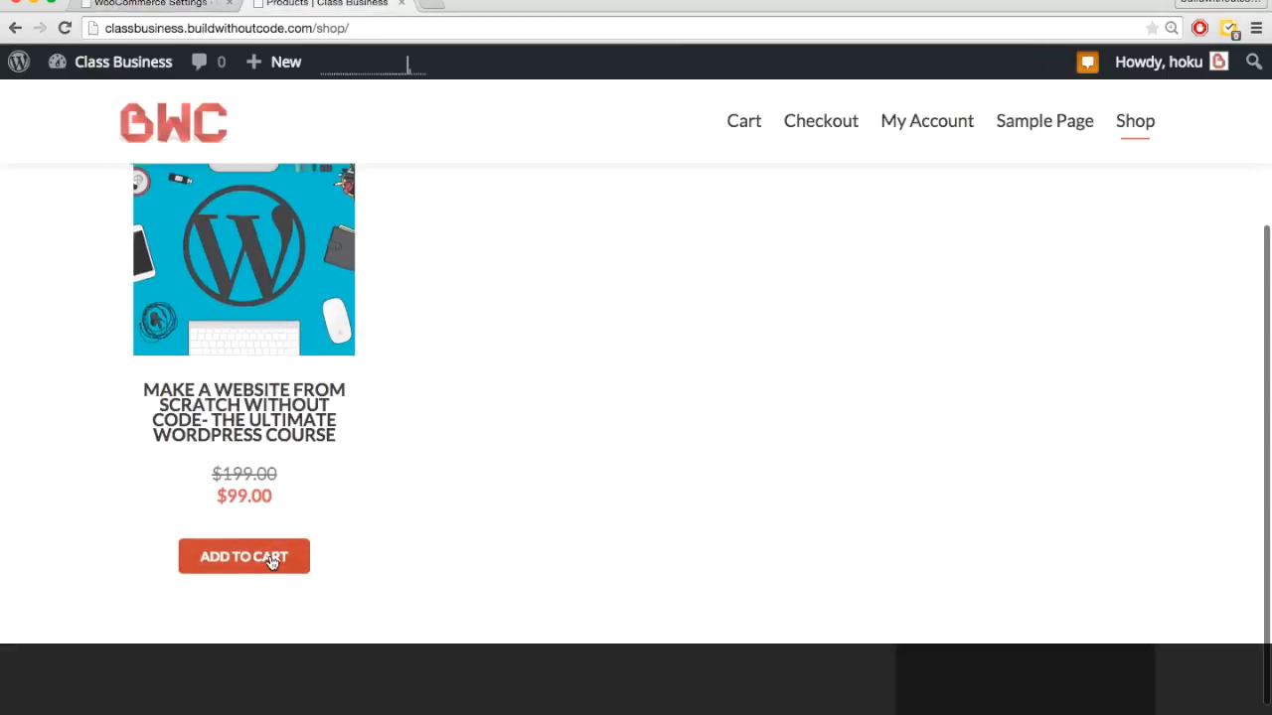
scroll(434, 478, "down", 1)
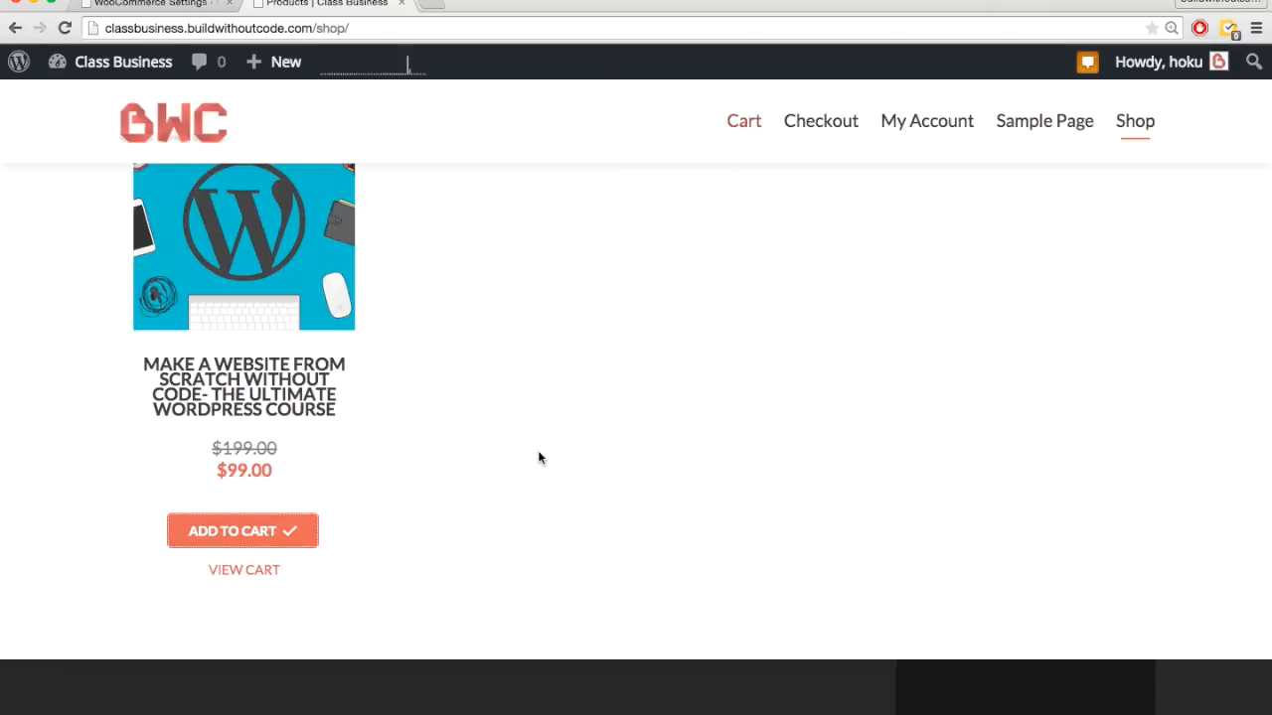
left_click(591, 290)
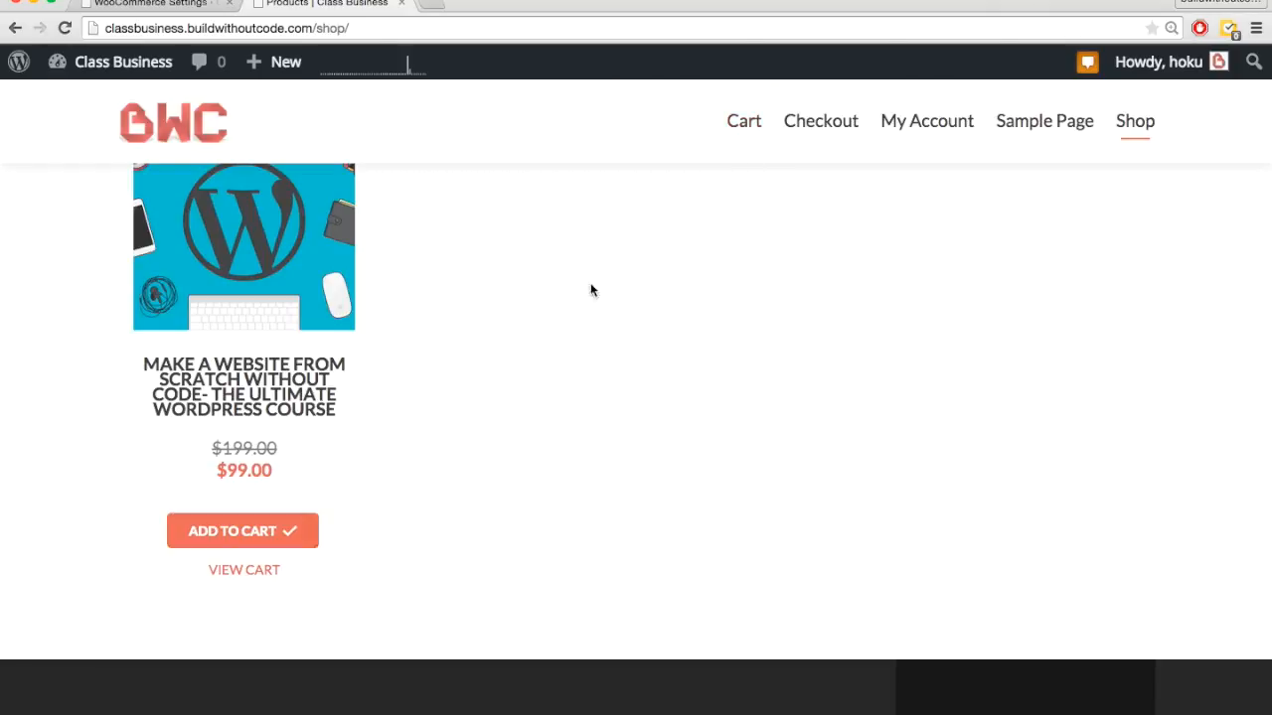
left_click(741, 123)
scroll(402, 595, "down", 2)
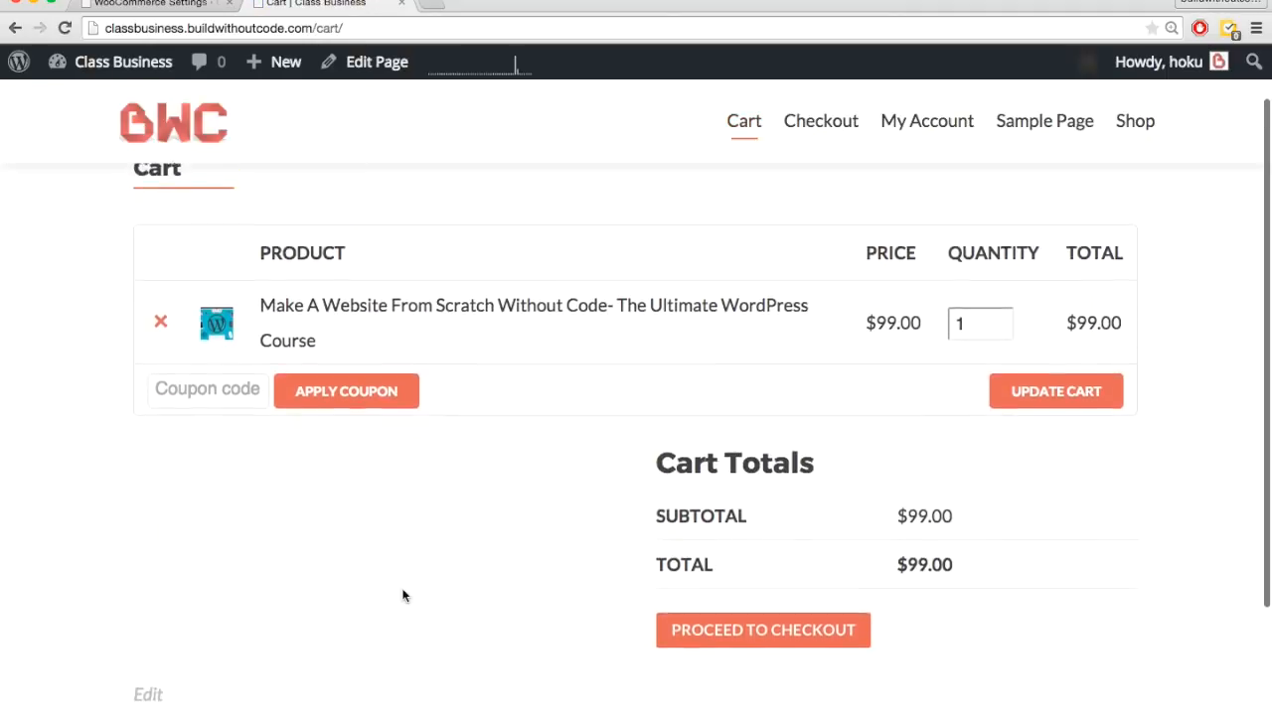
scroll(402, 596, "up", 1)
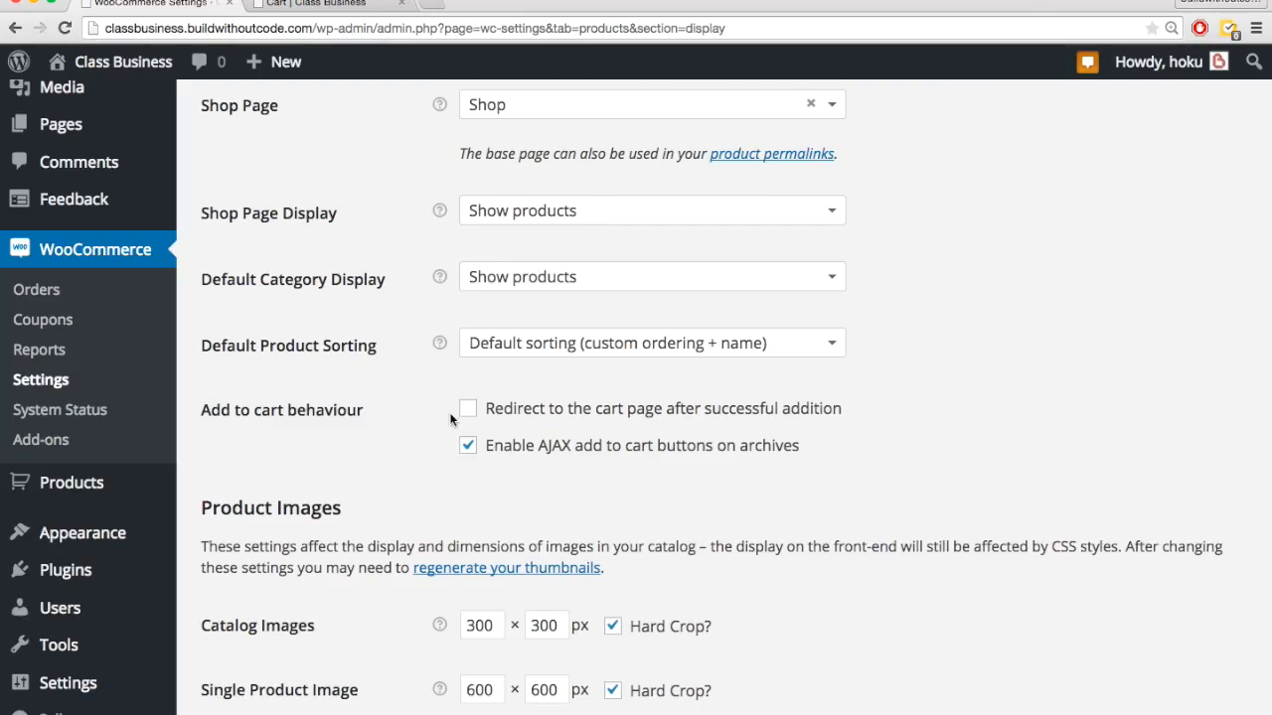
- Enable redirecting to the cart page after successful addition and save the display settings
left_click(466, 410)
scroll(407, 498, "down", 5)
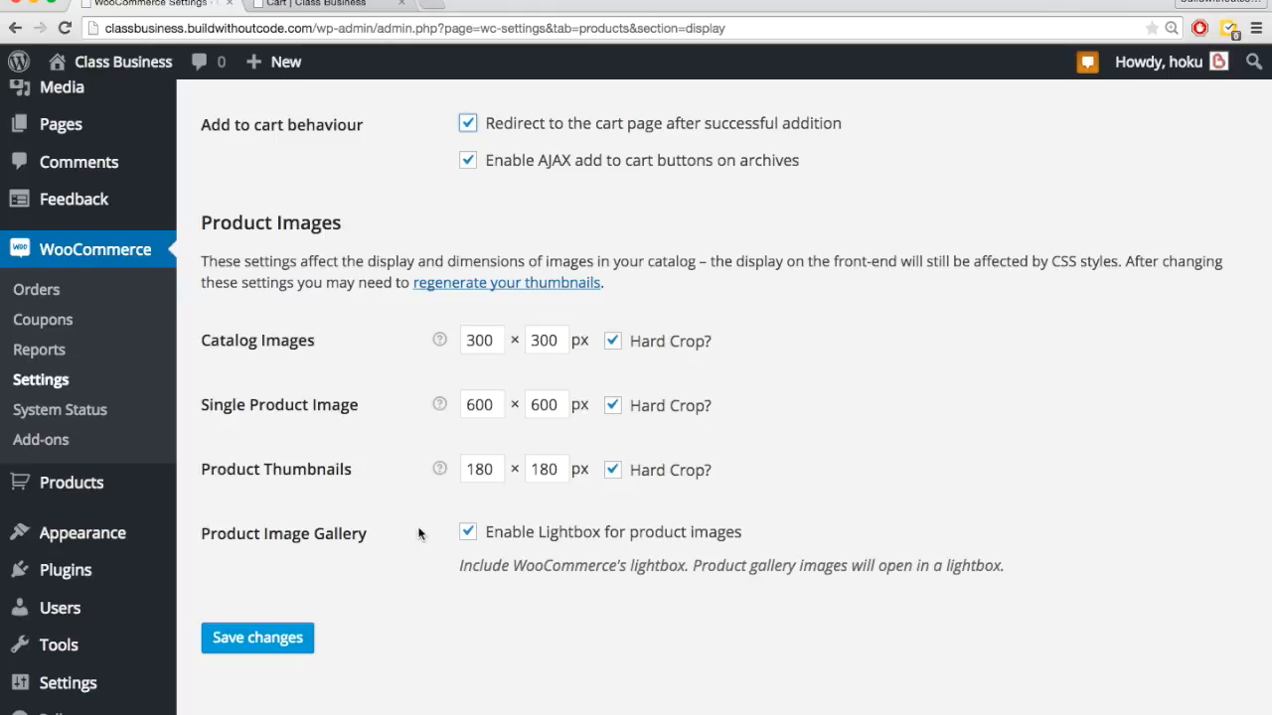
left_click(286, 639)
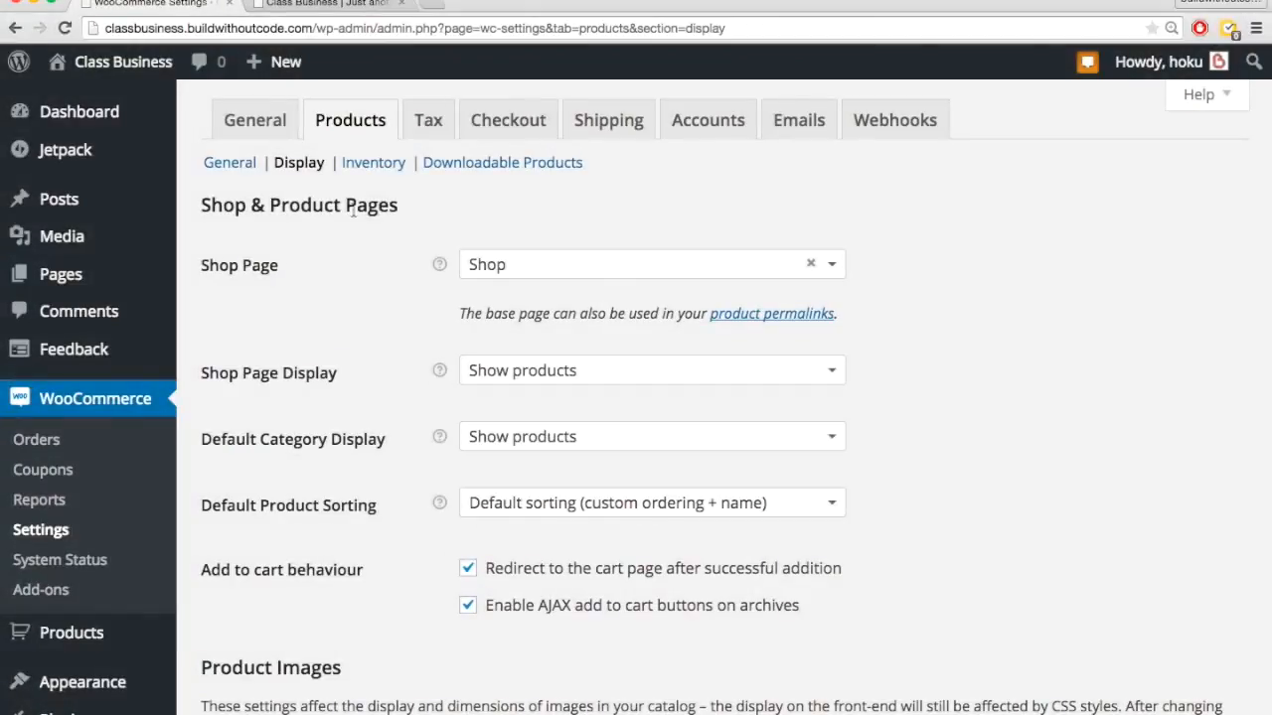
- Disable stock management in the Inventory section of the product settings and save the changes
left_click(380, 169)
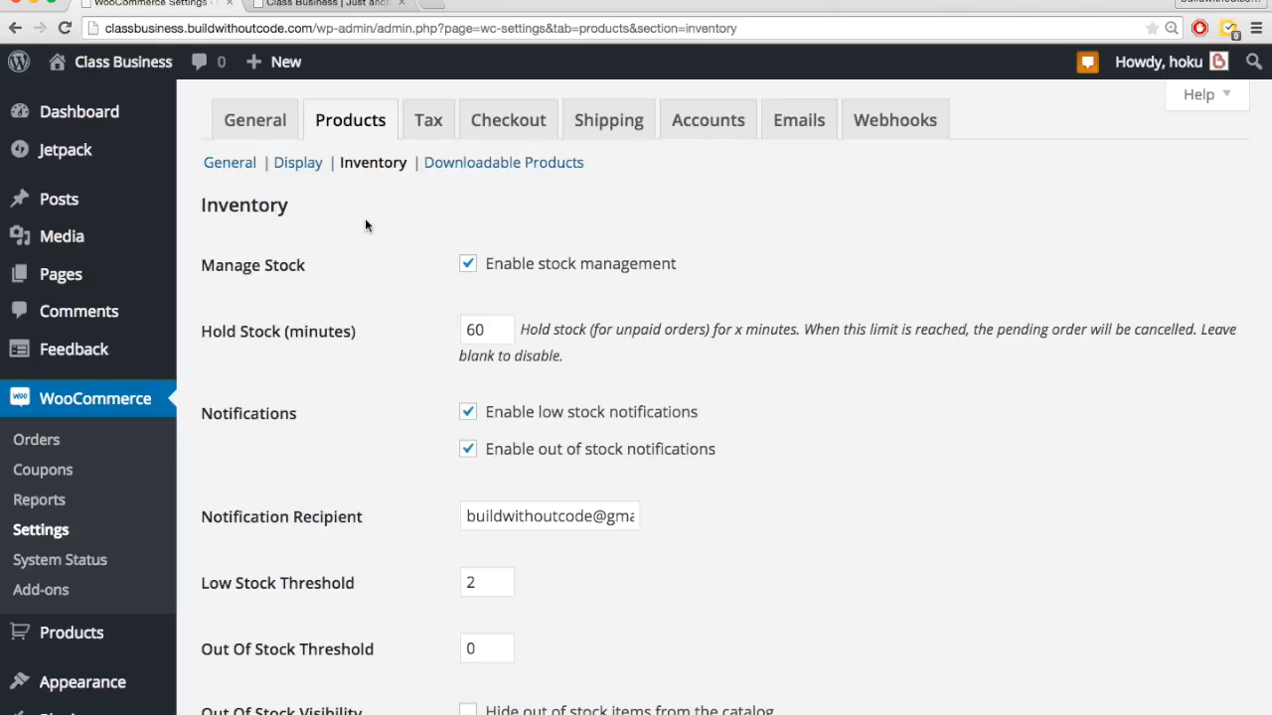
left_click(467, 264)
scroll(390, 373, "down", 3)
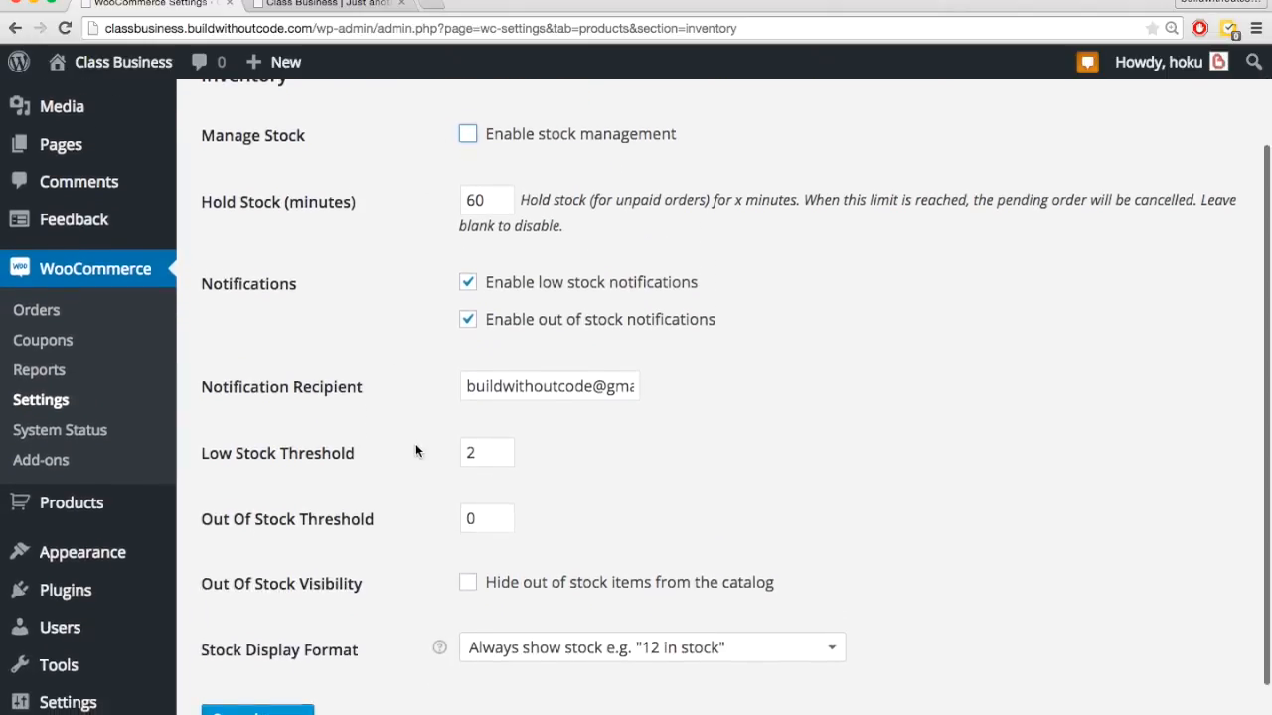
scroll(422, 472, "down", 1)
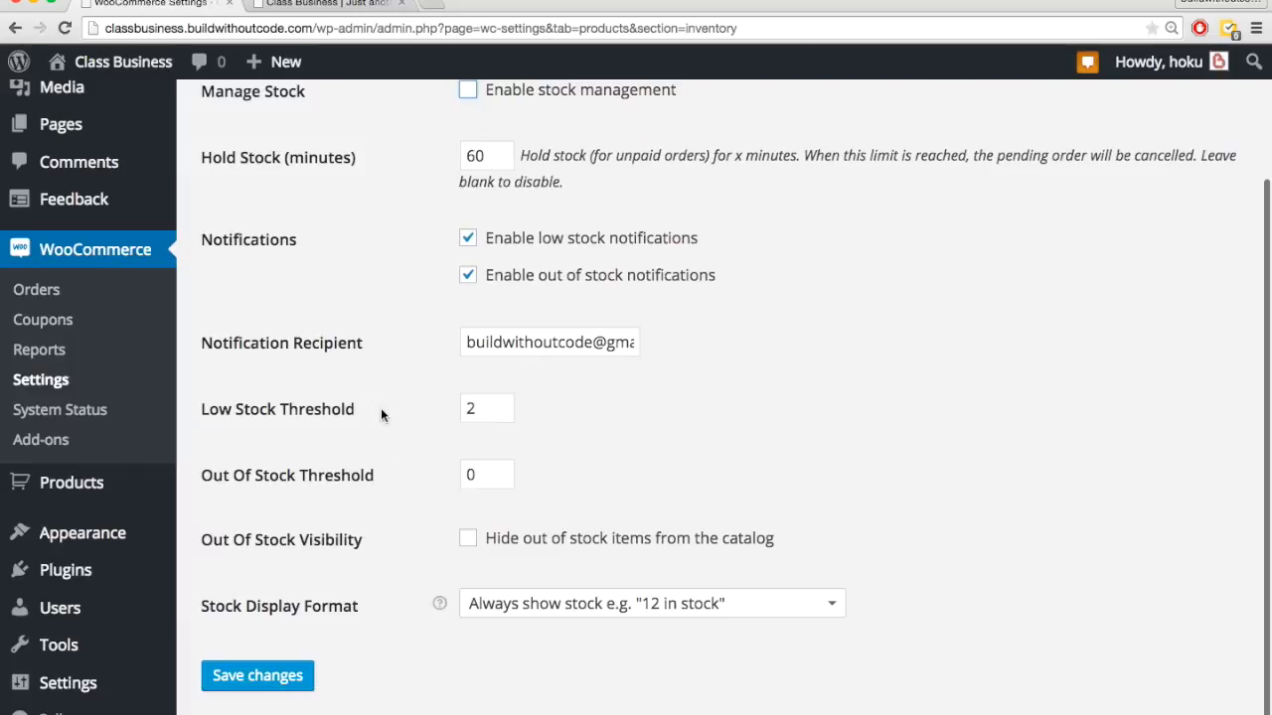
scroll(382, 412, "down", 1)
left_click(286, 639)
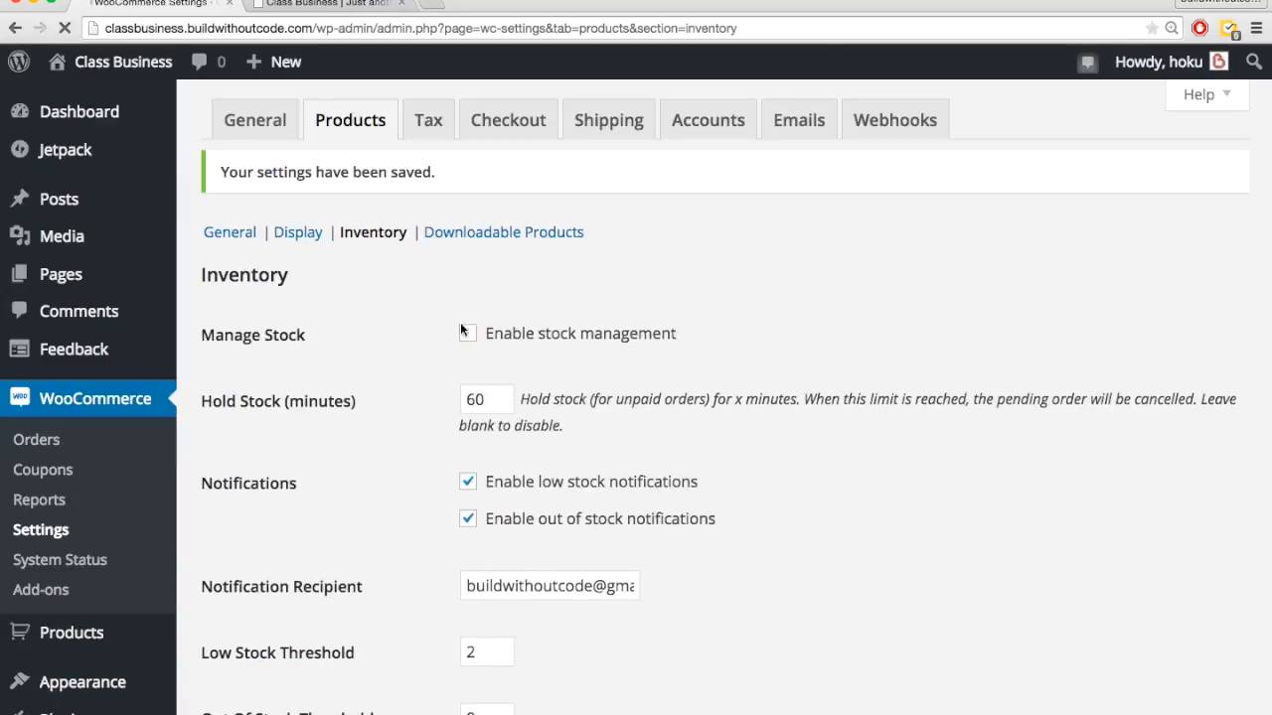
- Open the Downloadable Products section and examine its file download method and access restriction options
left_click(471, 237)
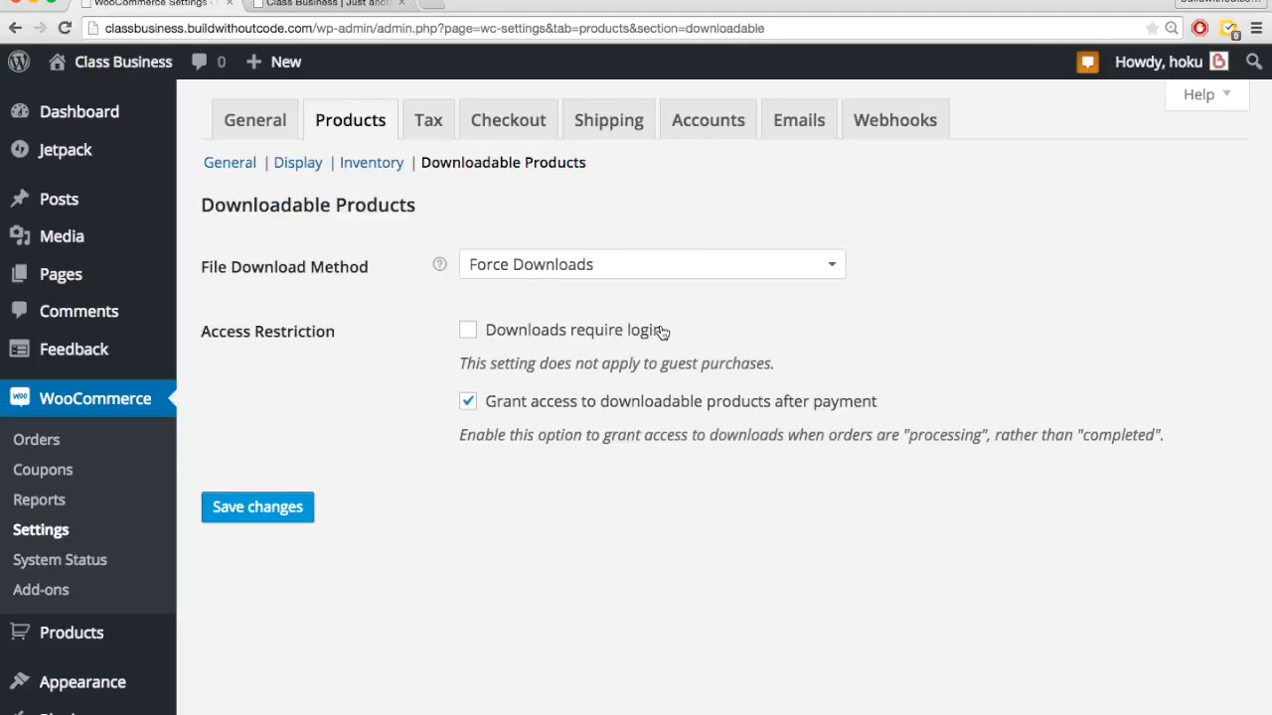
left_click_drag(665, 332, 488, 341)
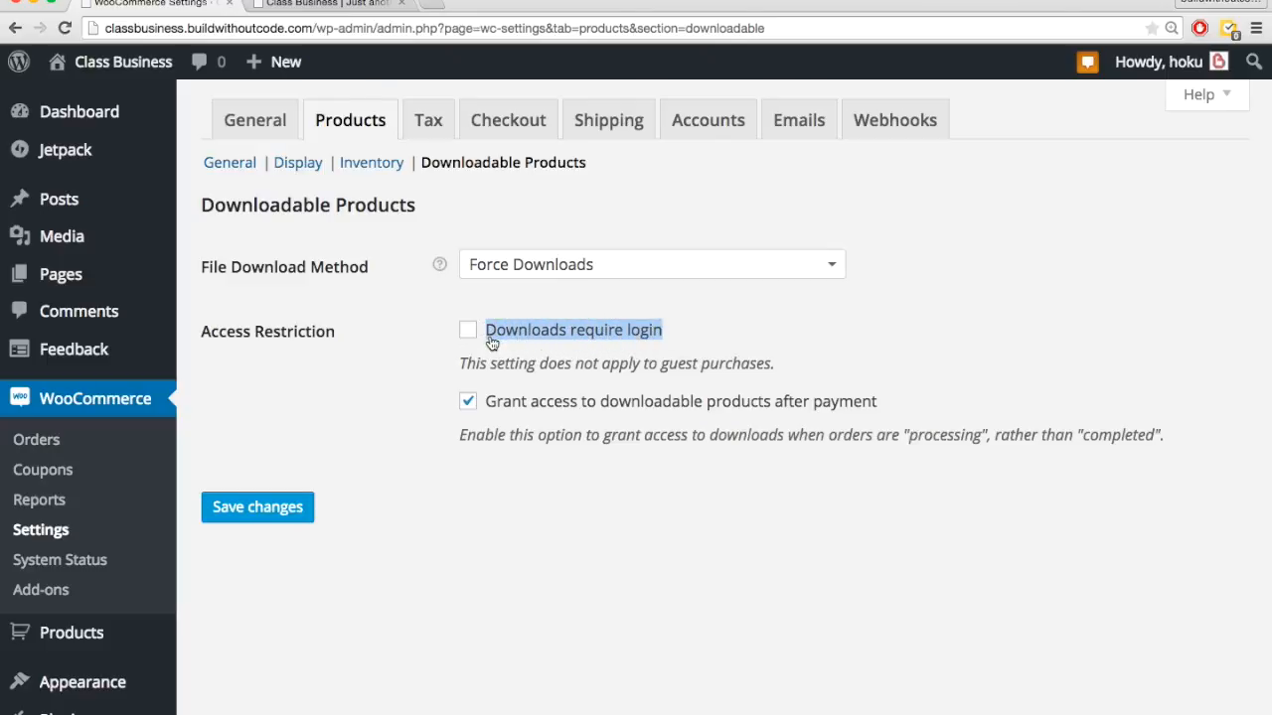
left_click(422, 362)
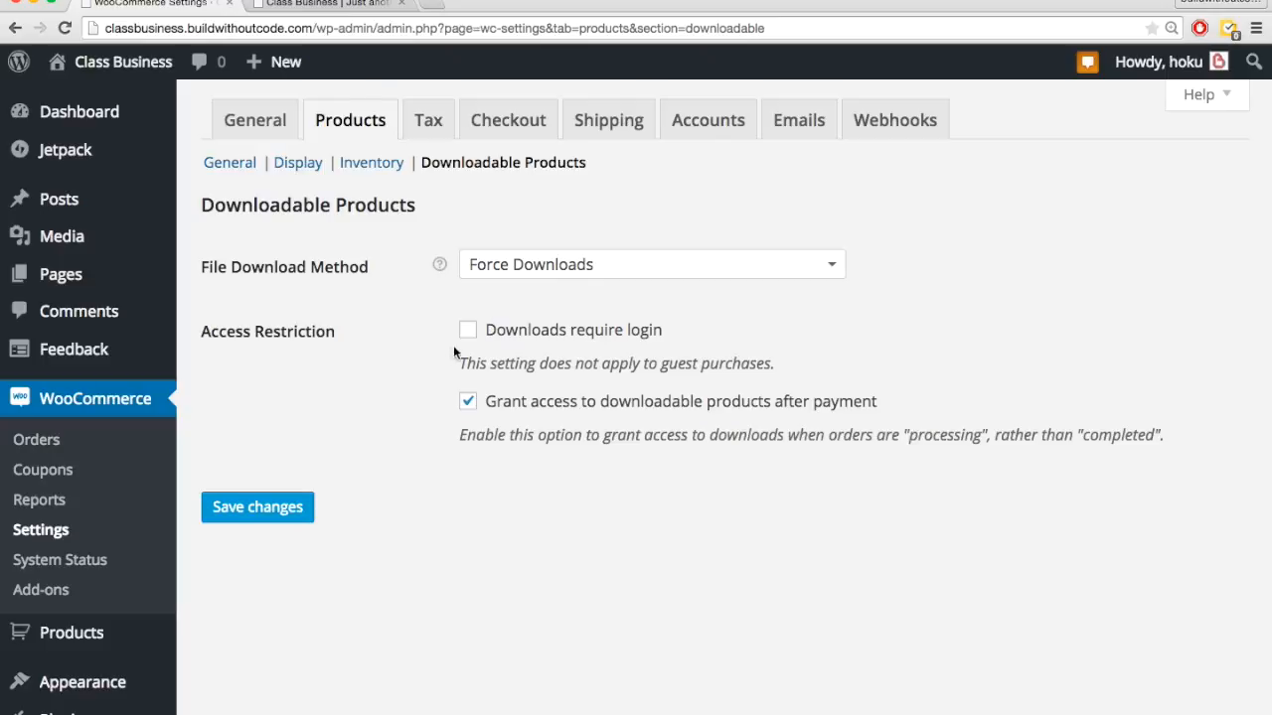
scroll(412, 382, "down", 1)
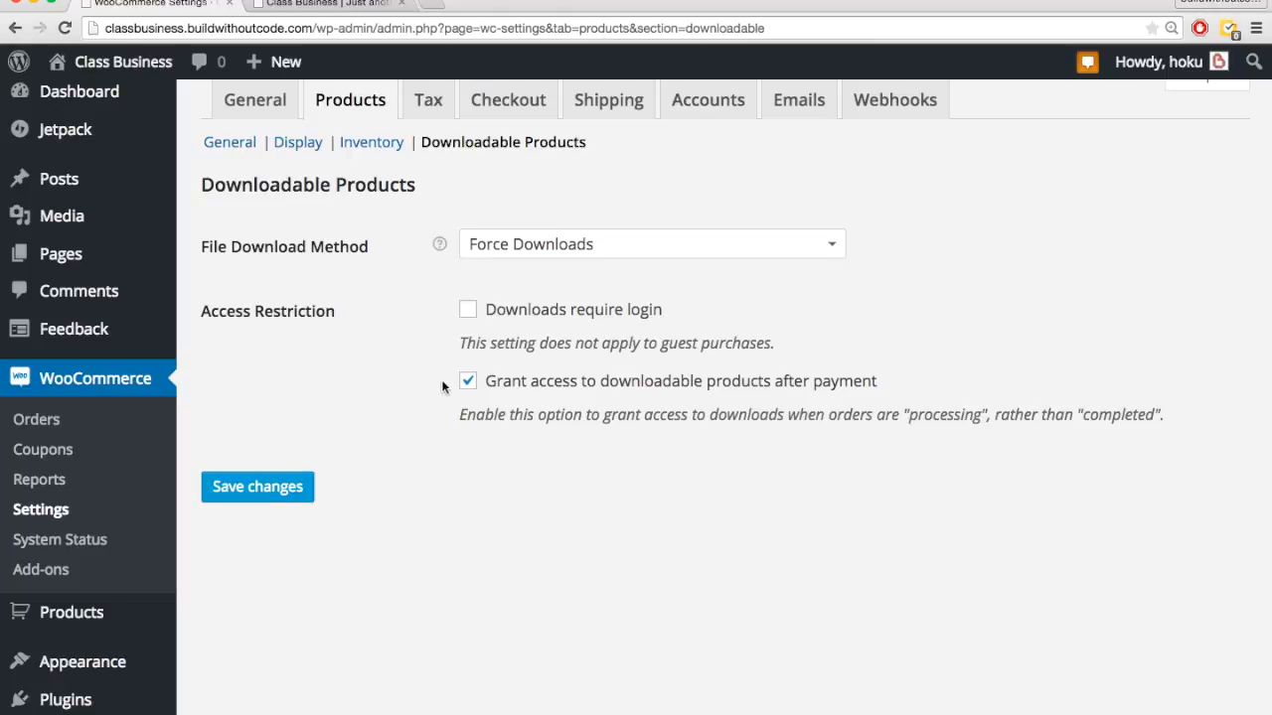
scroll(359, 364, "up", 1)
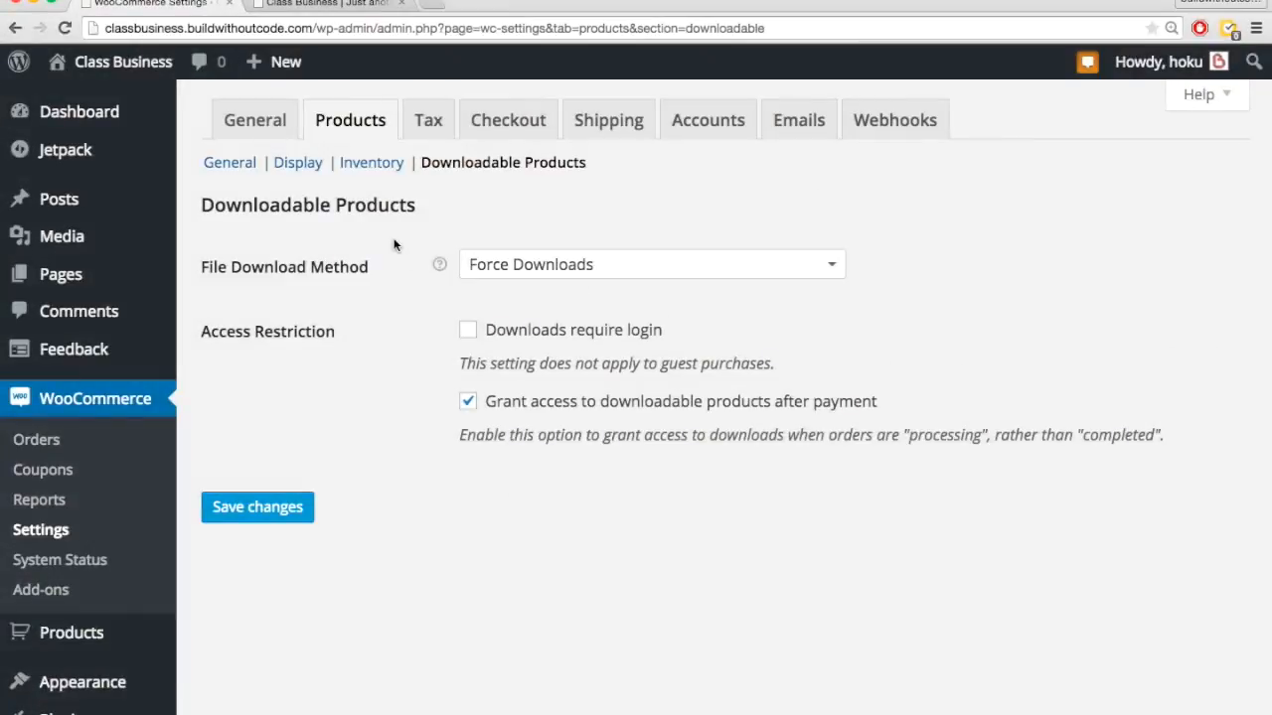
- Open the Tax settings and examine the available tax options
left_click(428, 123)
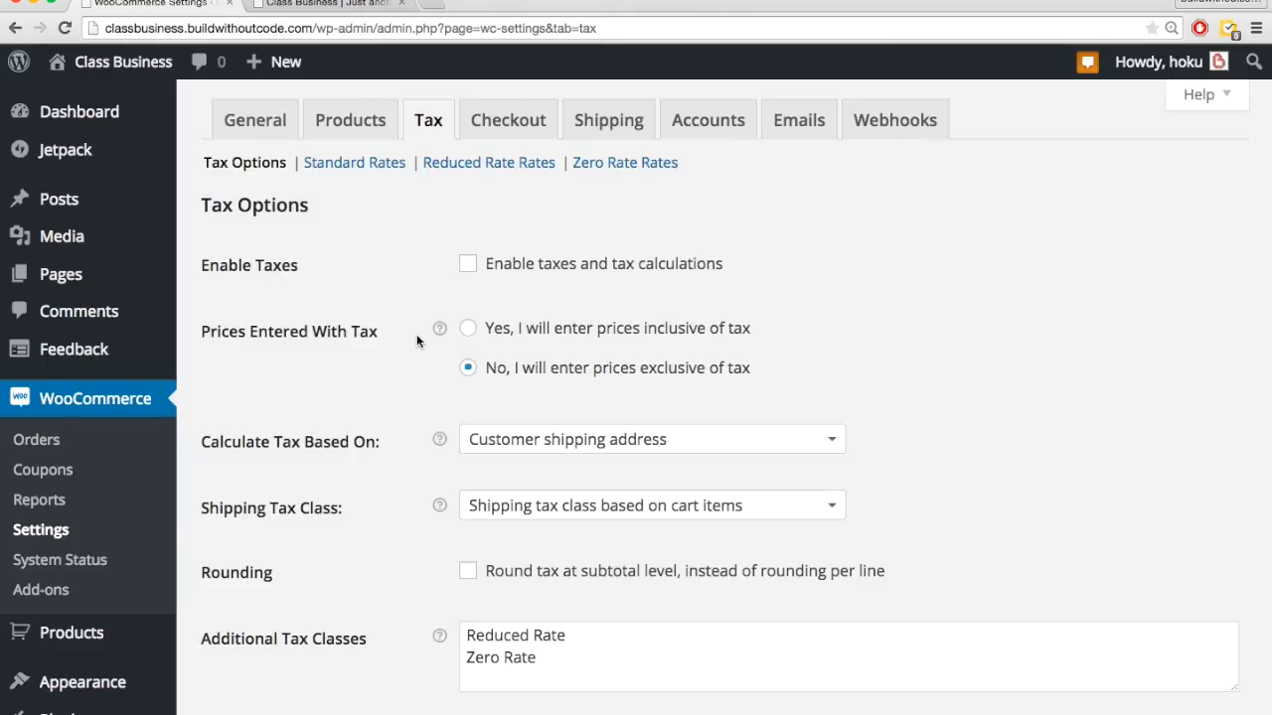
scroll(457, 363, "down", 3)
scroll(425, 527, "down", 3)
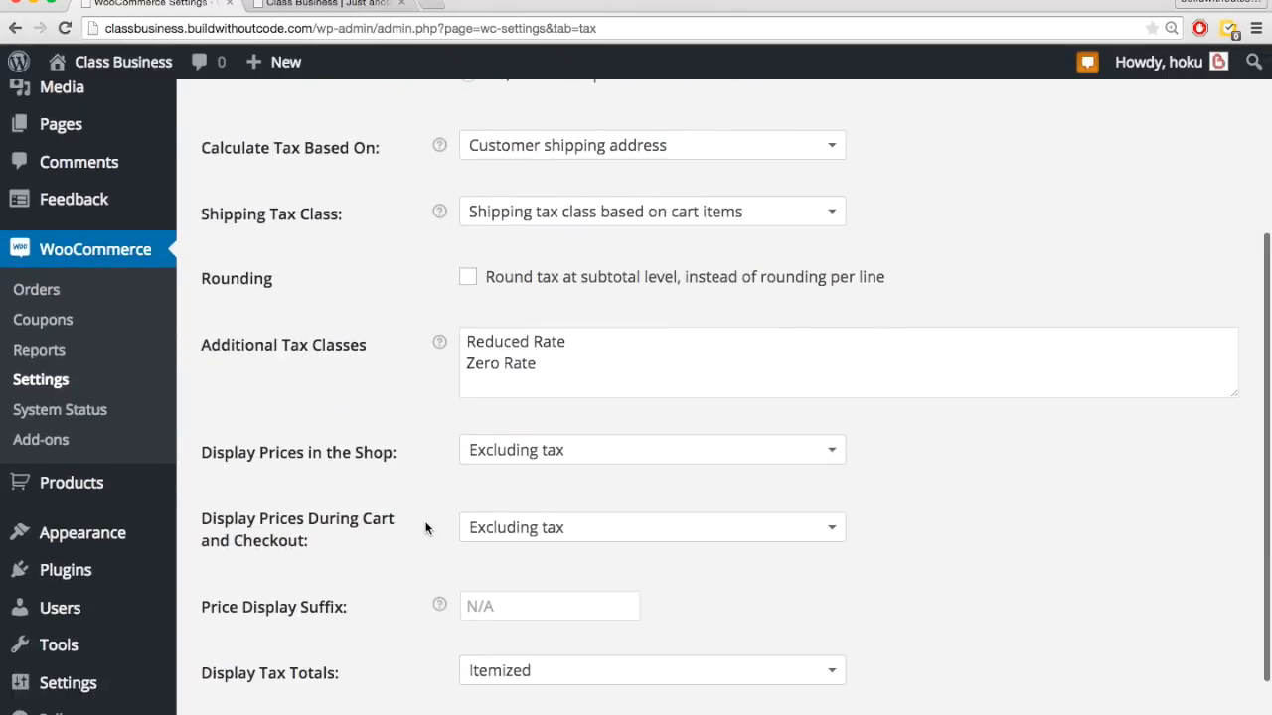
scroll(425, 527, "down", 2)
scroll(423, 427, "up", 7)
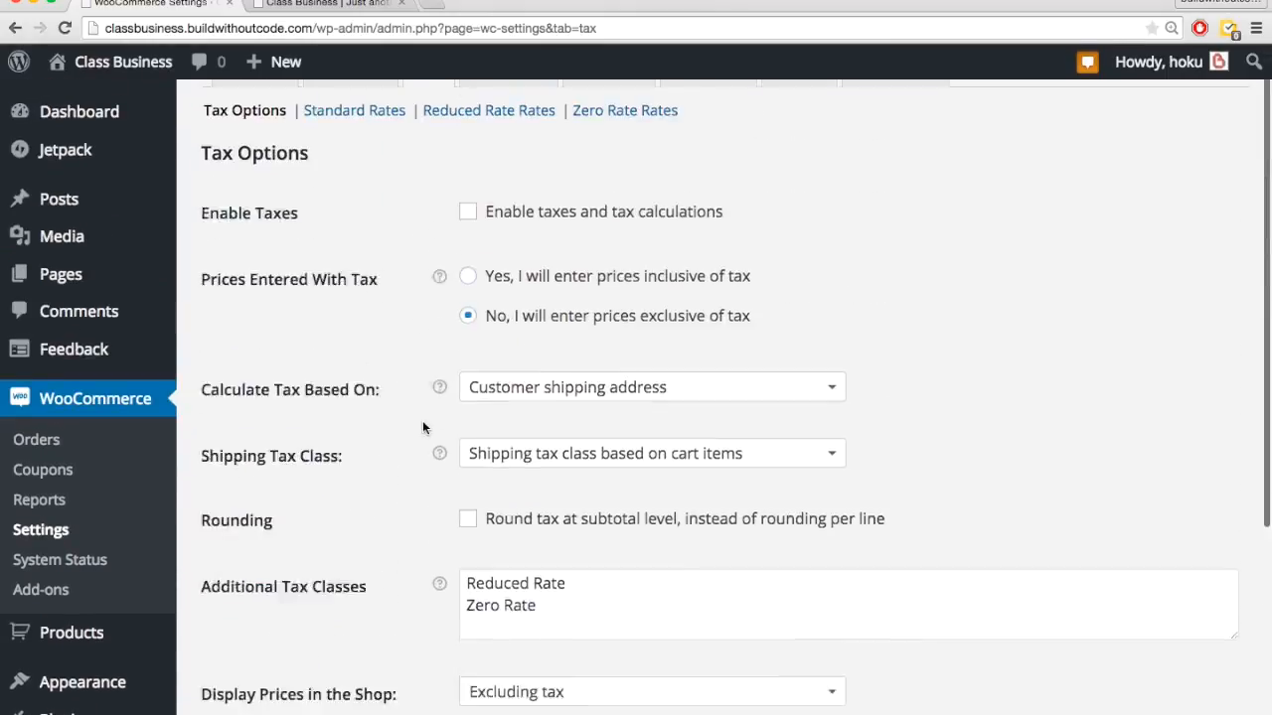
scroll(422, 427, "up", 2)
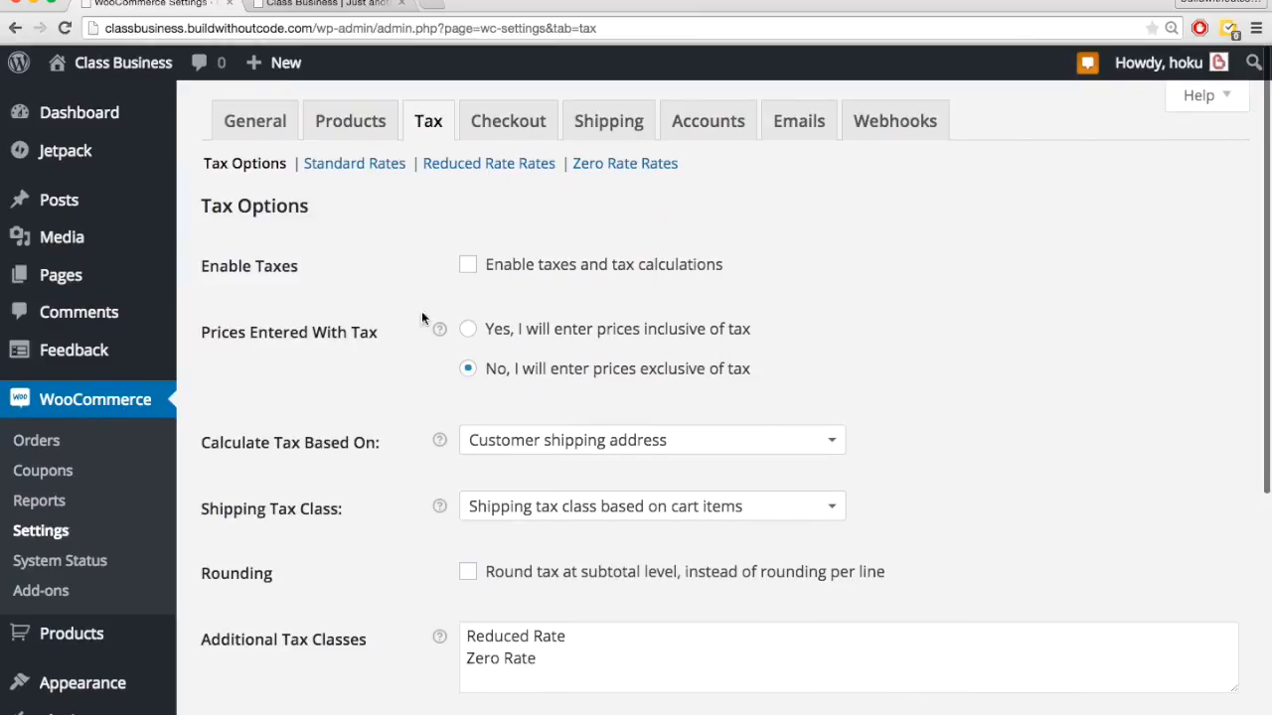
- Insert two blank rows in the Standard tax rates table and try out their Rate % fields
left_click(359, 171)
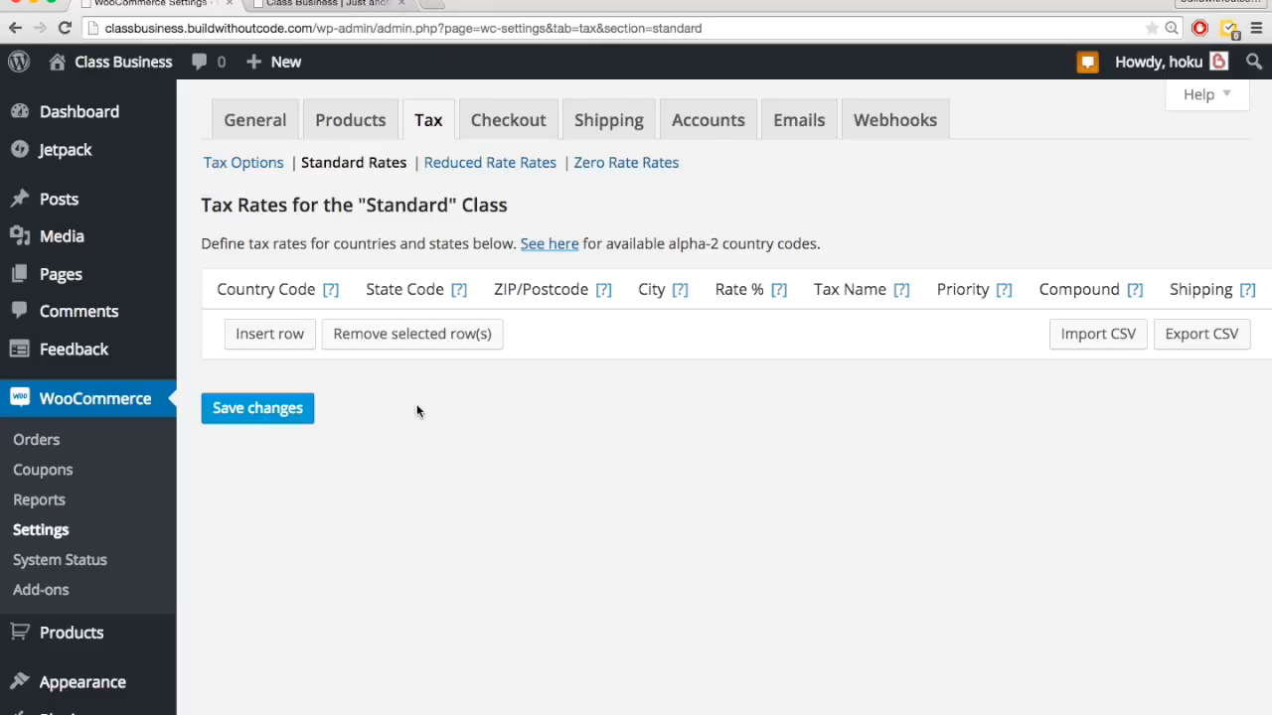
left_click(302, 346)
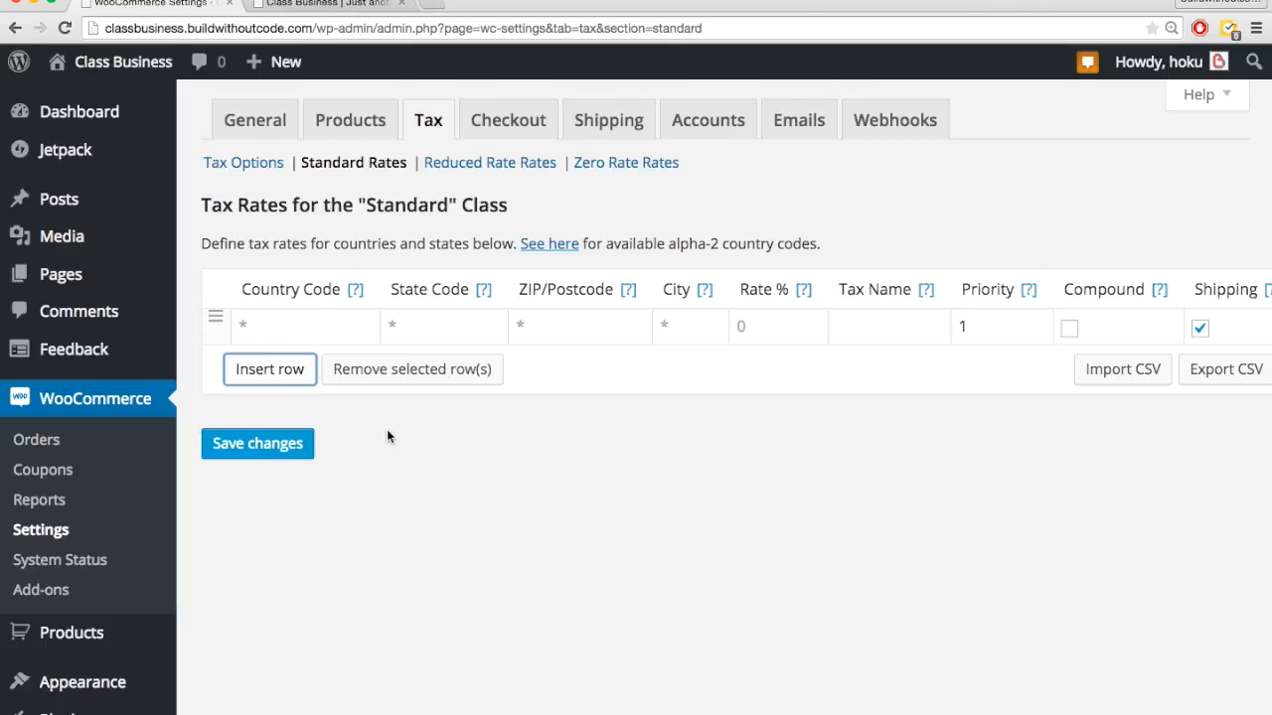
left_click(284, 373)
left_click(262, 363)
left_click(769, 364)
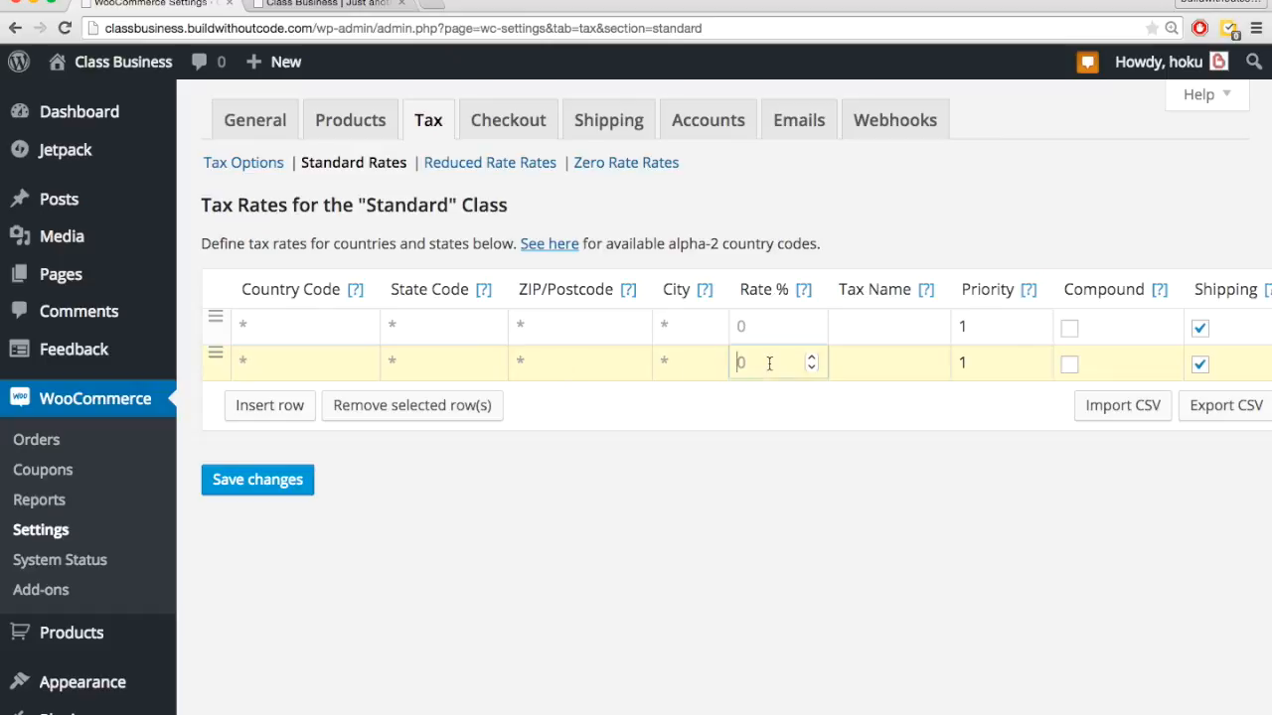
left_click(697, 491)
left_click(750, 331)
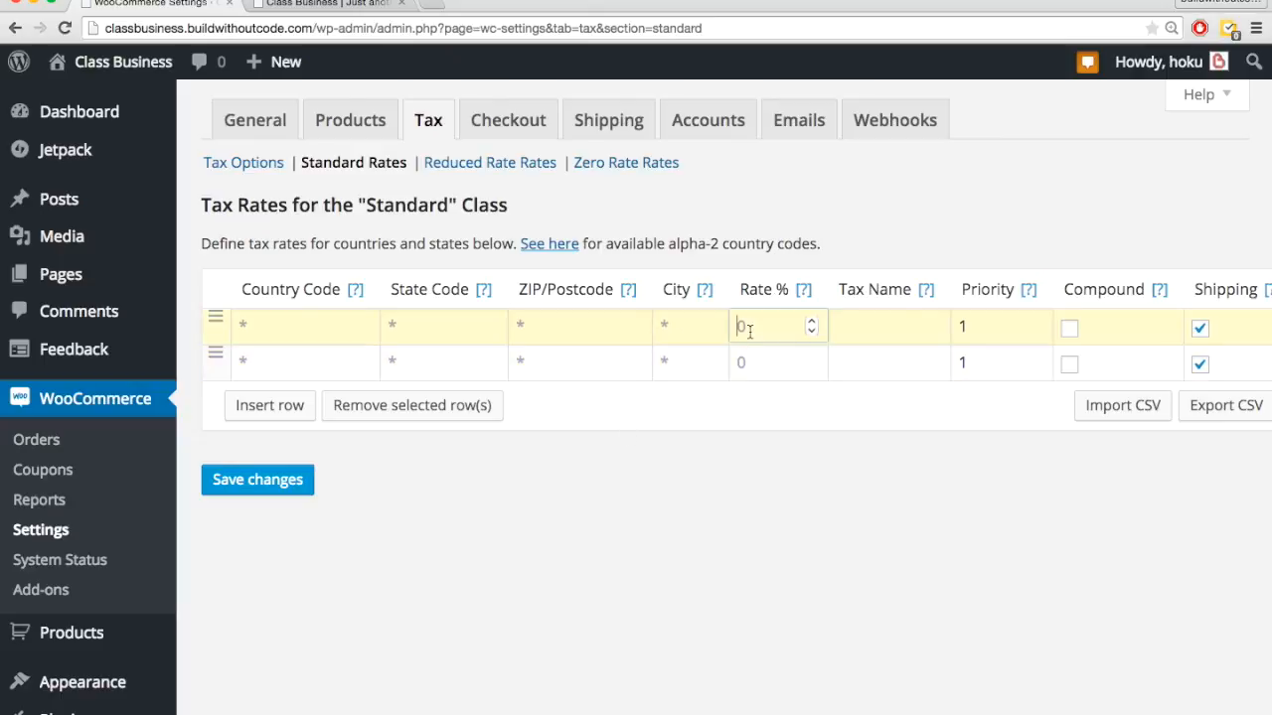
left_click(680, 480)
- View the Reduced Rate and Zero Rate tax tables
left_click(459, 167)
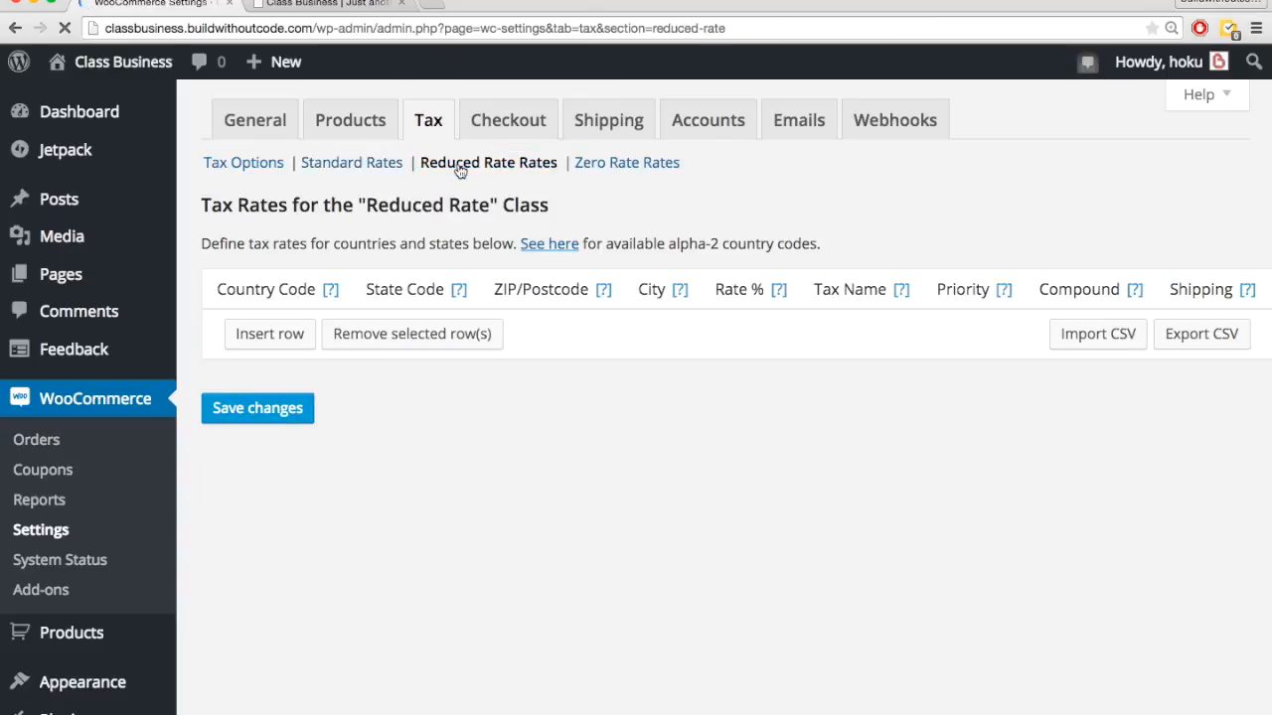
left_click(604, 164)
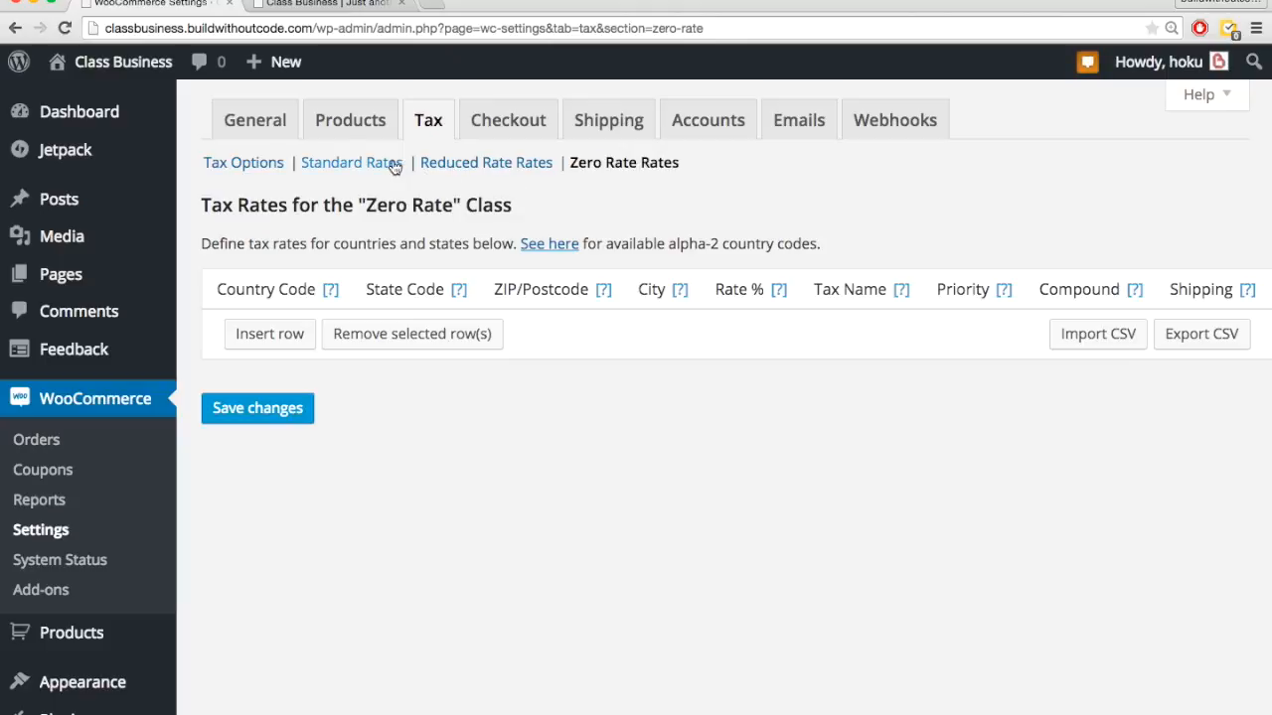
- Check the coupon field on the live Cart page and disable the use of coupons in the Checkout settings
left_click(479, 137)
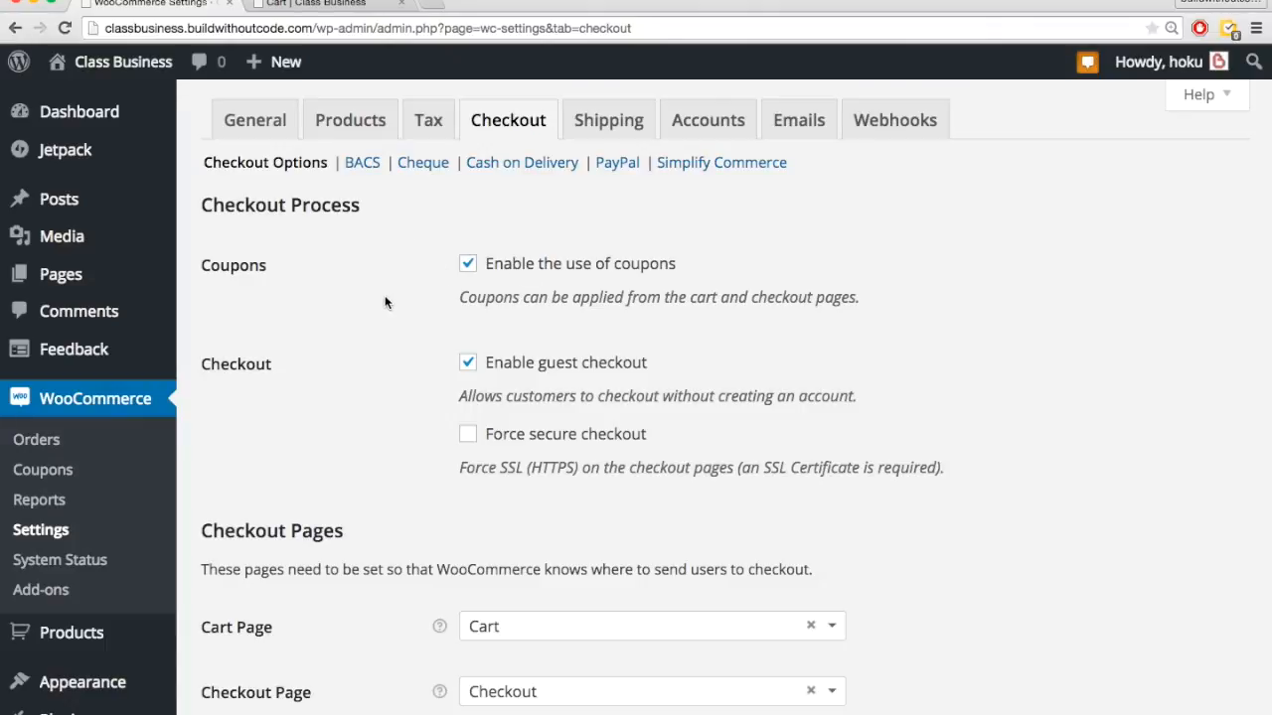
left_click(328, 4)
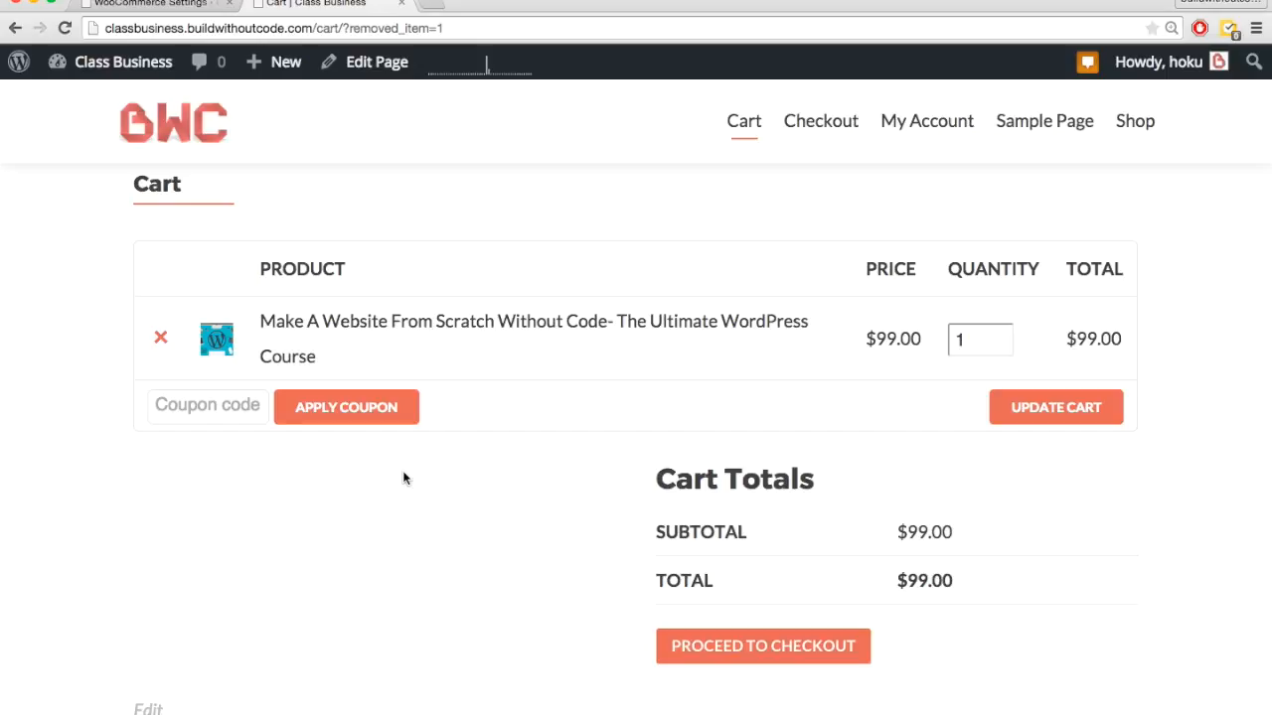
key("ctrl+shift+Tab")
left_click(469, 268)
- Examine the guest checkout, secure checkout and checkout page options in the Checkout settings
scroll(422, 331, "down", 2)
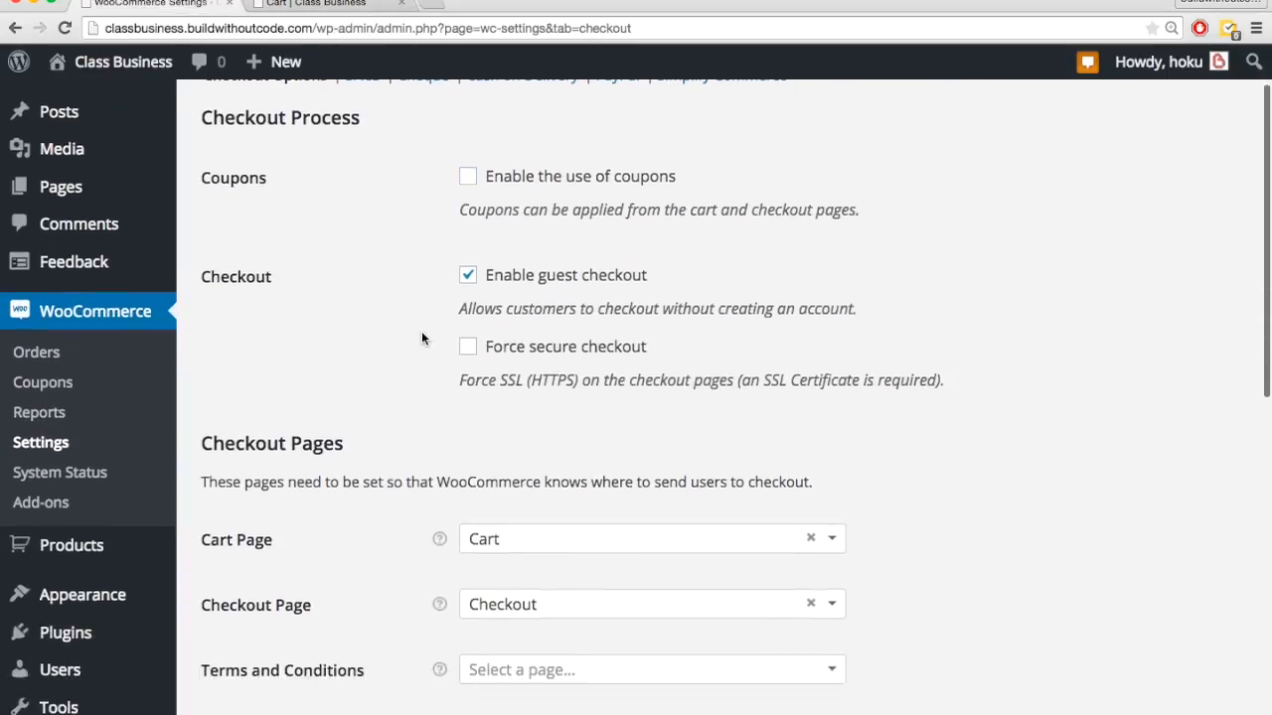
scroll(422, 332, "down", 1)
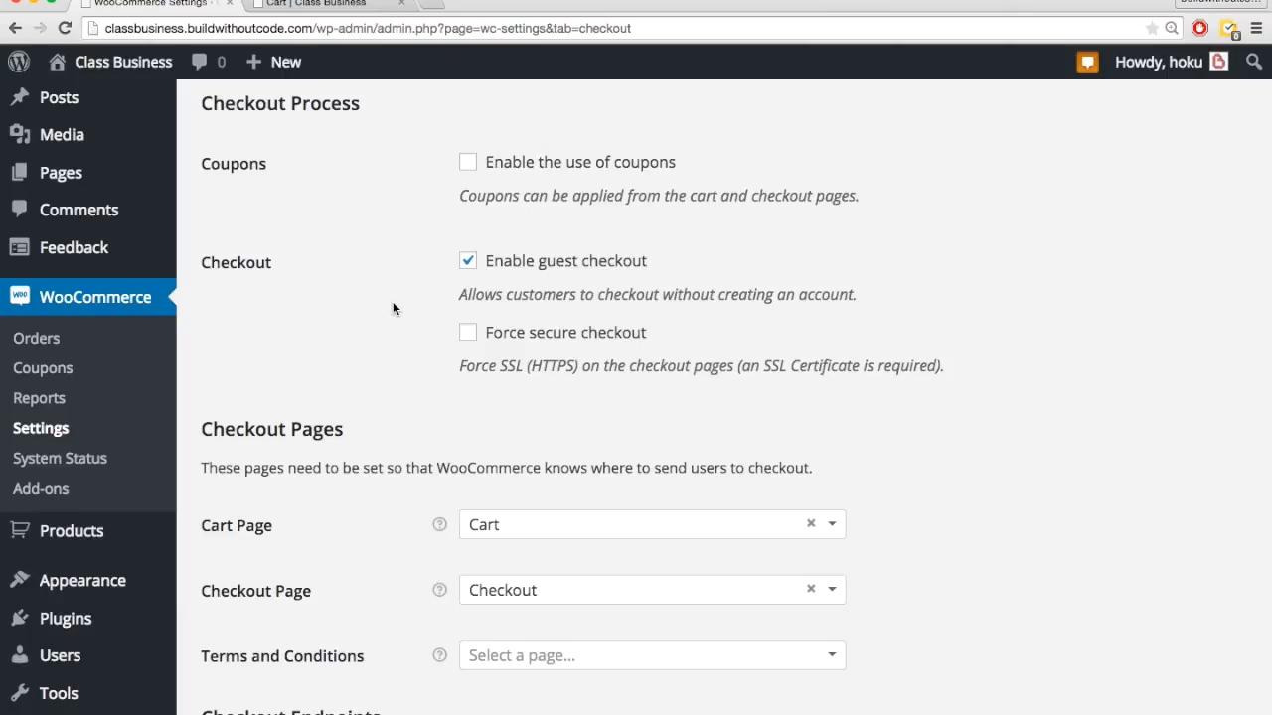
scroll(393, 302, "down", 1)
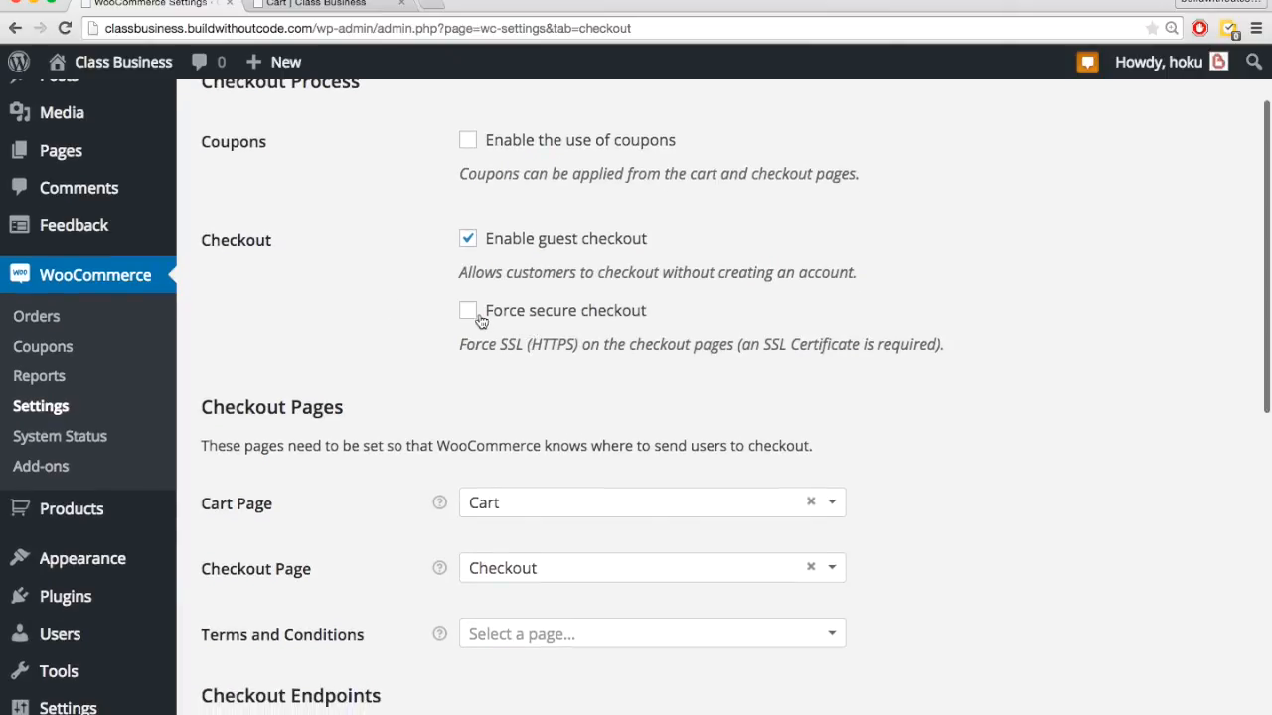
scroll(389, 395, "down", 1)
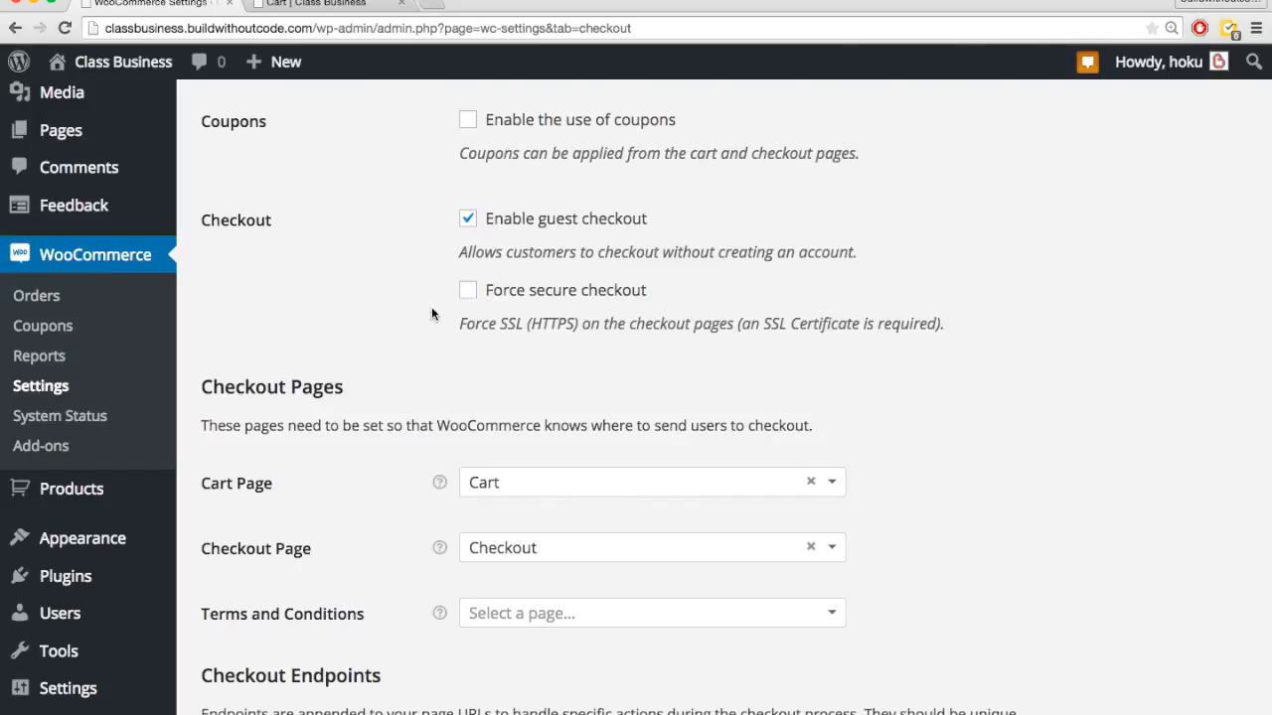
scroll(418, 318, "up", 5)
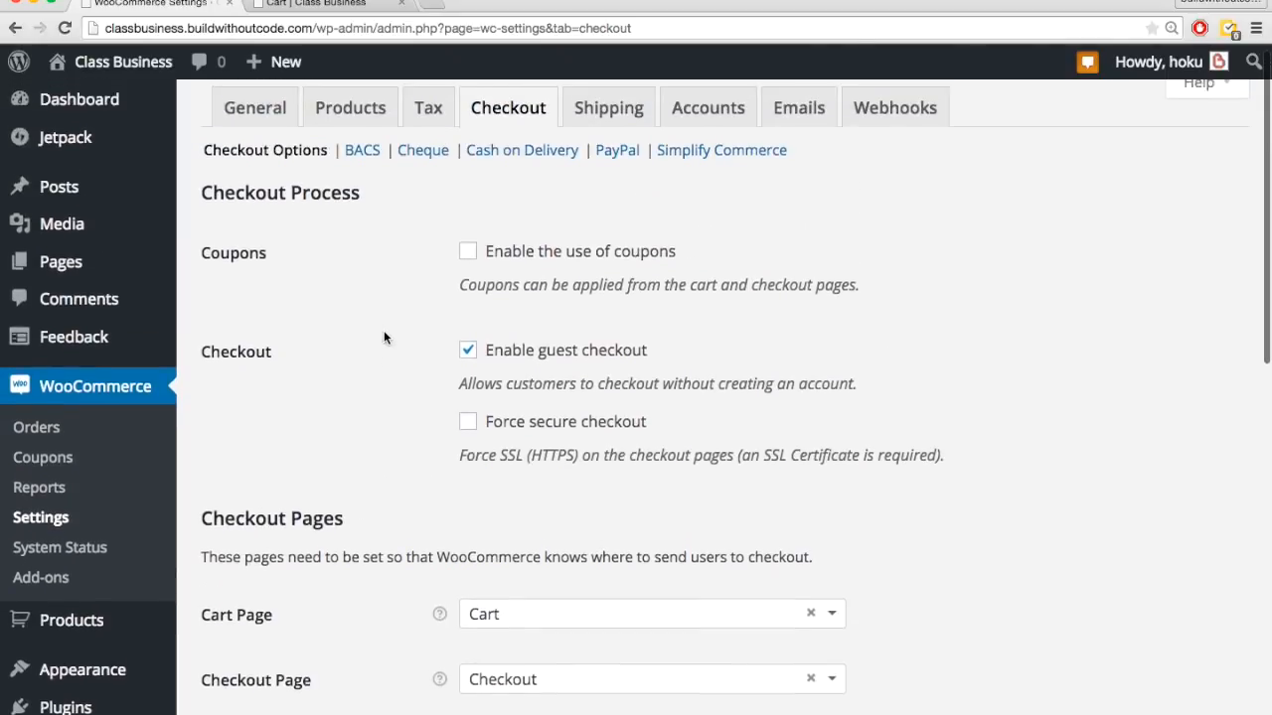
scroll(384, 336, "up", 1)
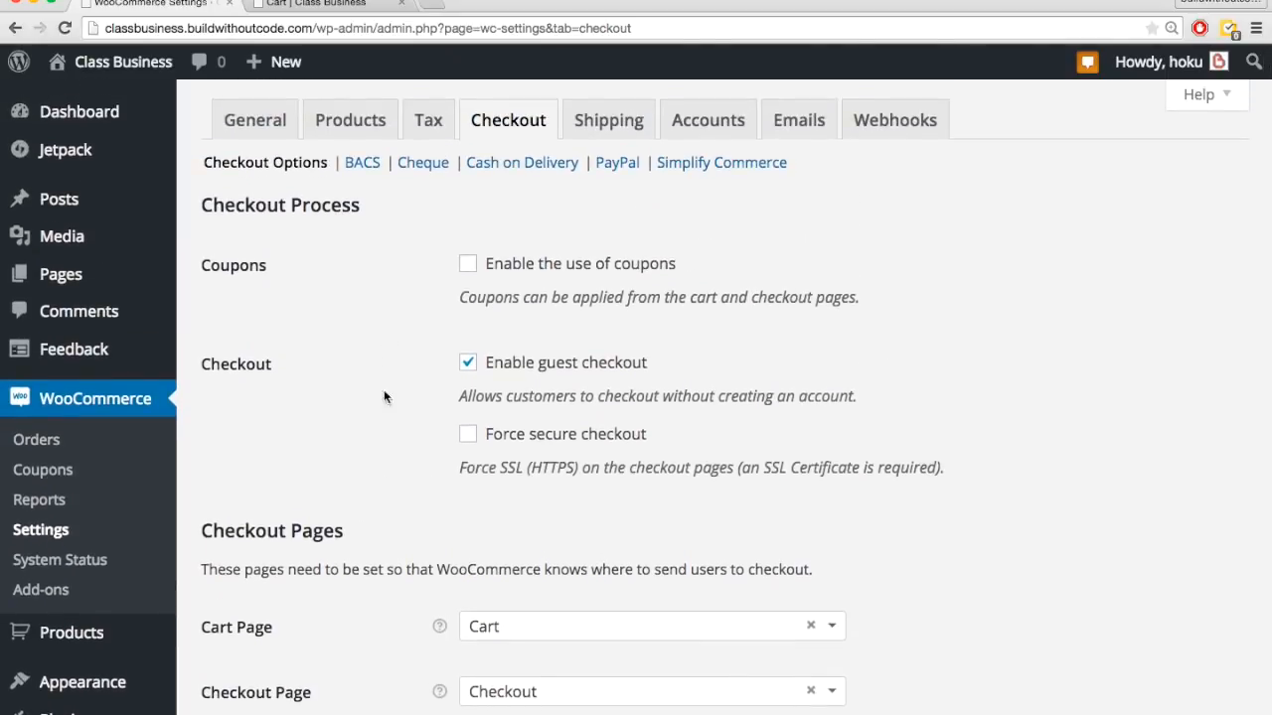
- Reorder the payment gateways to PayPal, Cheque Payment, Direct Bank Transfer, Cash on Delivery and Credit card
scroll(384, 455, "down", 2)
scroll(384, 455, "down", 6)
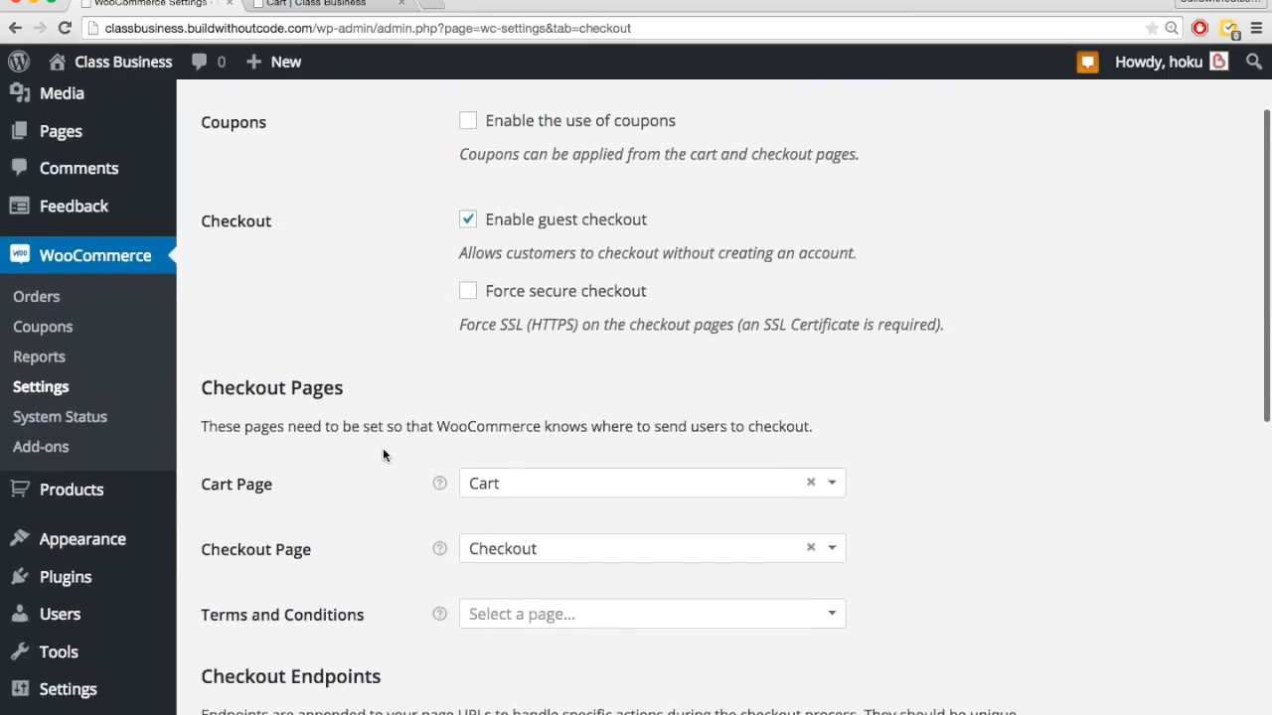
scroll(383, 452, "down", 1)
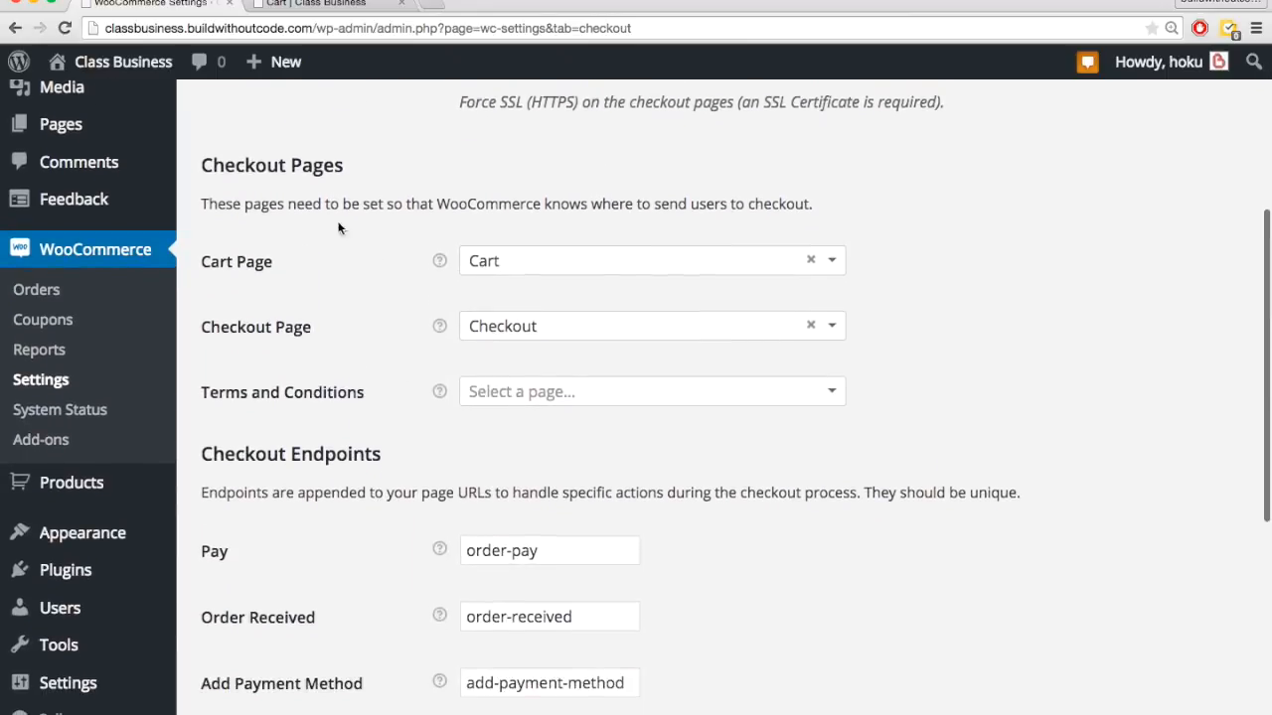
scroll(368, 357, "down", 4)
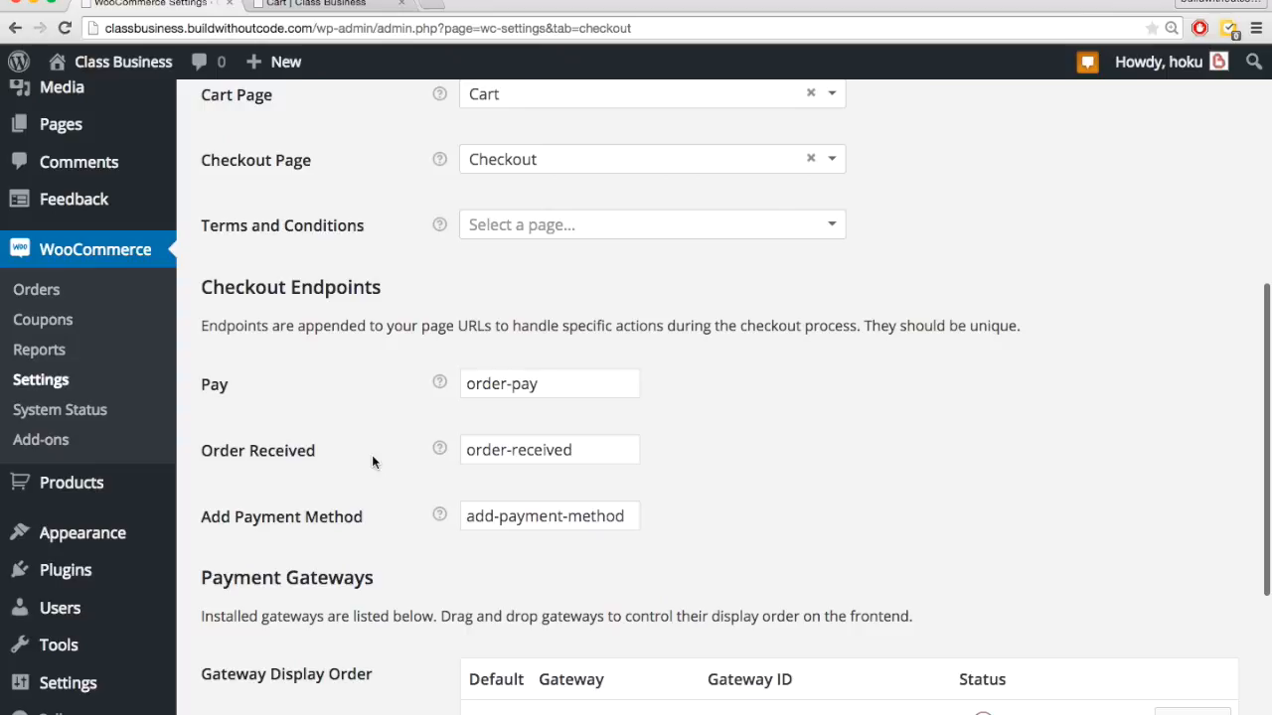
scroll(372, 459, "down", 8)
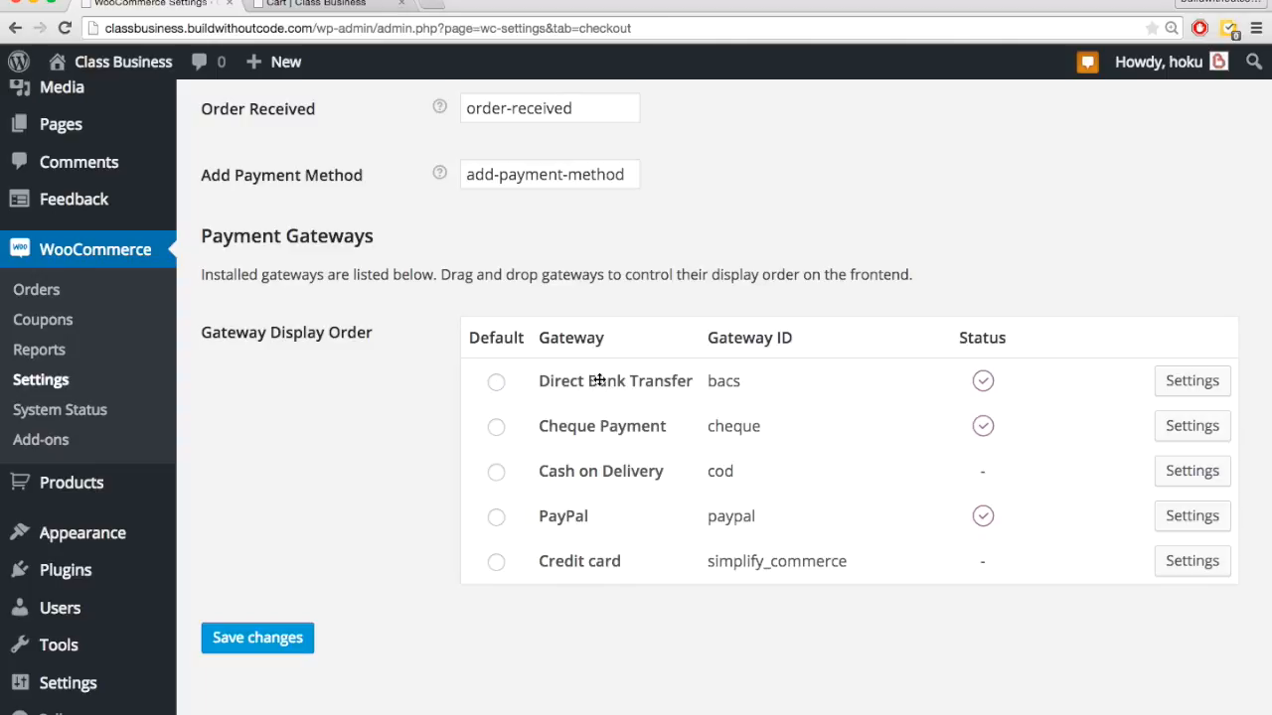
left_click_drag(606, 385, 606, 492)
left_click_drag(606, 566, 610, 417)
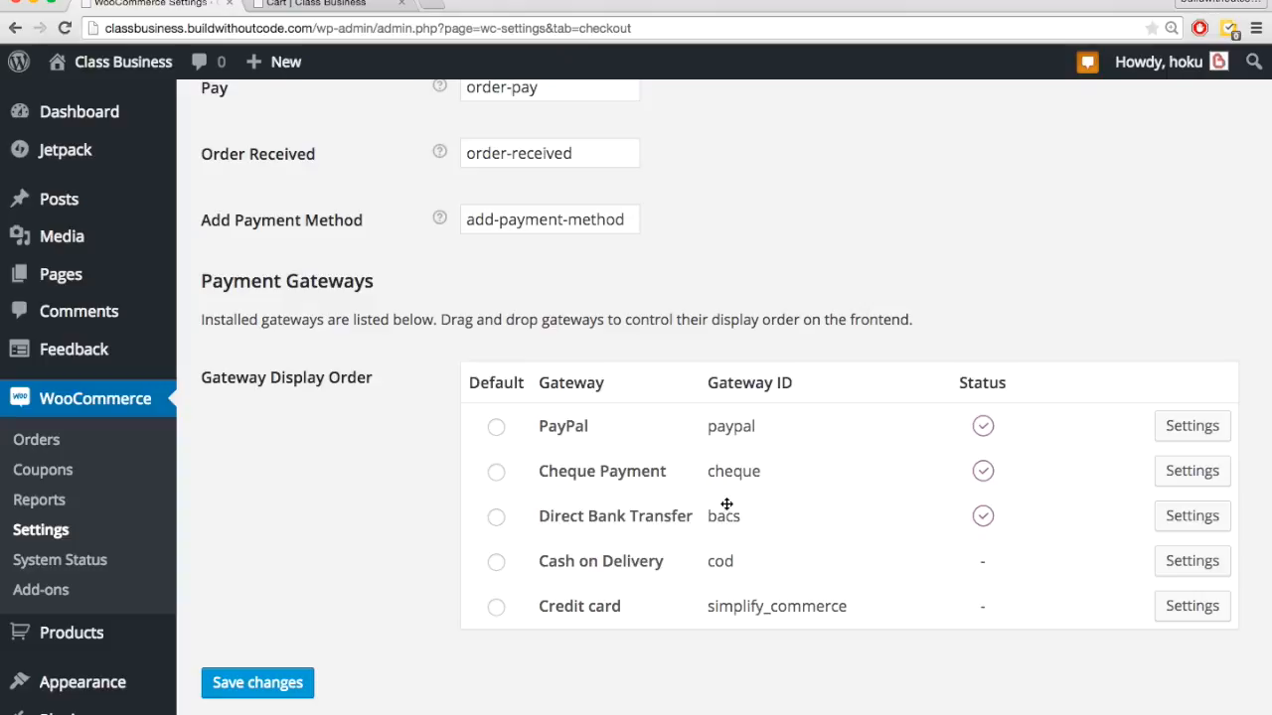
- Disable the Cheque Payment gateway and save its settings
left_click(1192, 473)
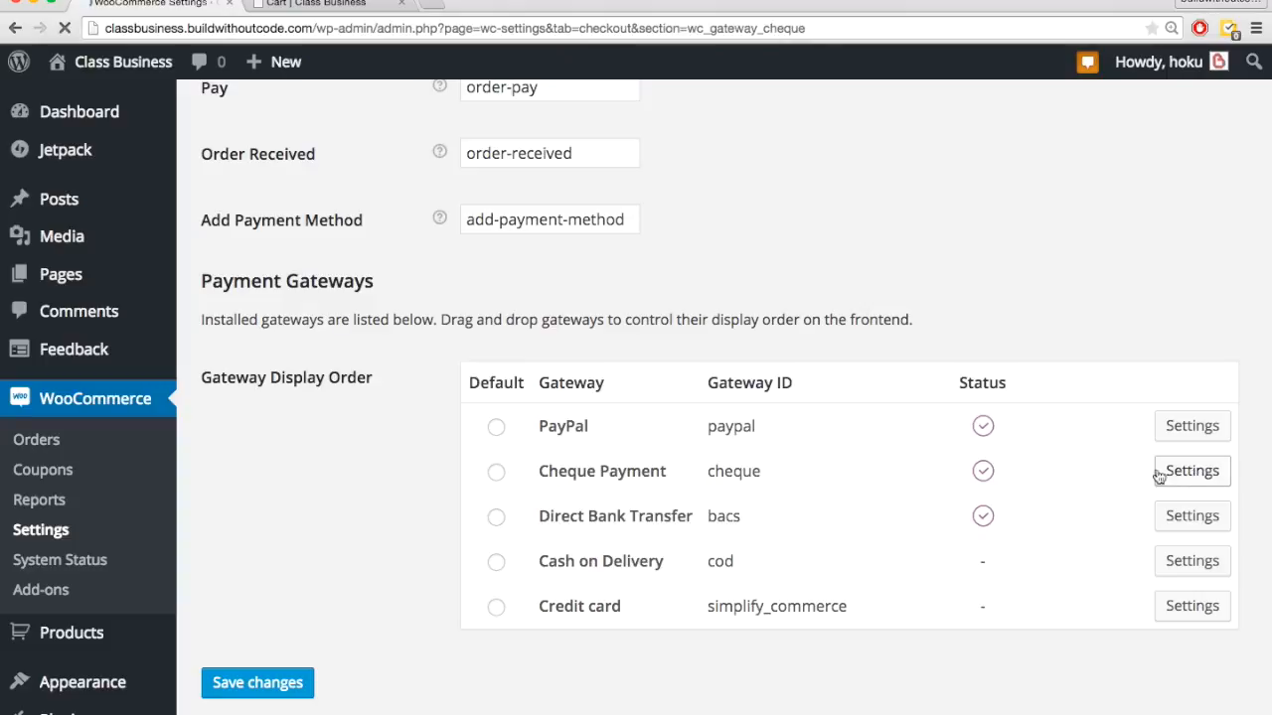
left_click(469, 324)
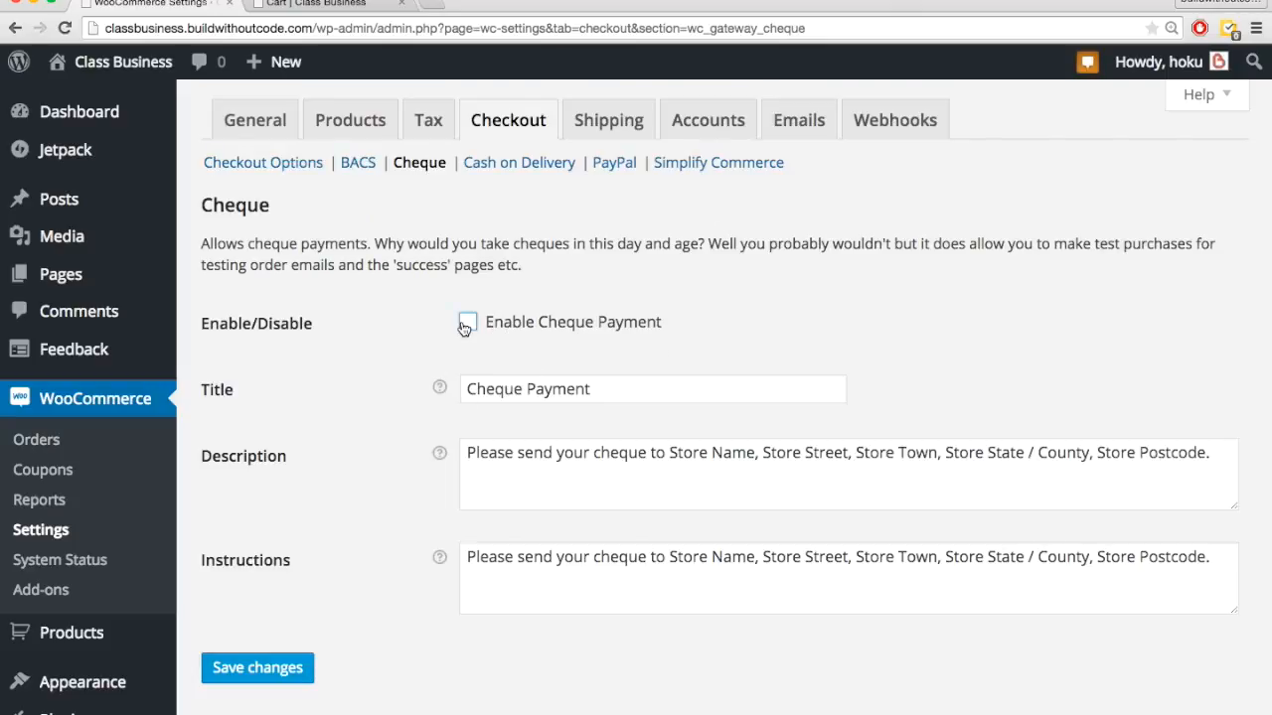
left_click(284, 669)
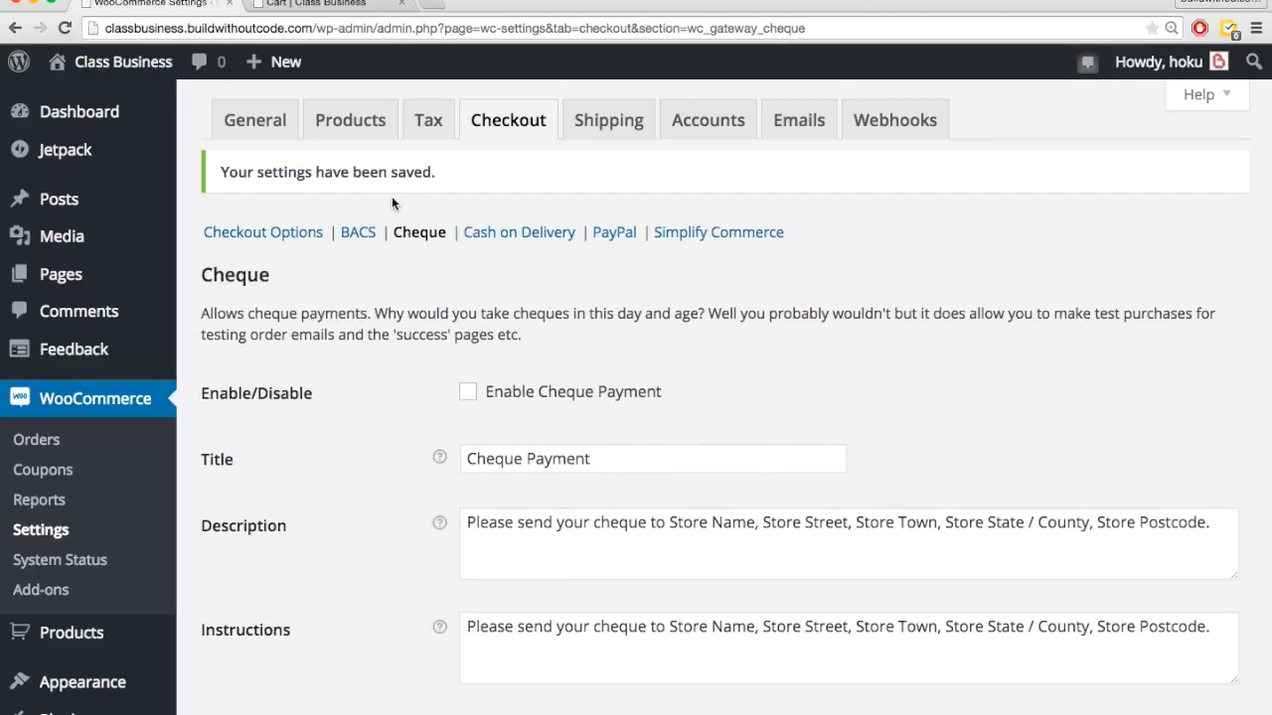
- Disable Bank Transfer in the Direct Bank Transfer (BACS) gateway settings and save the change
left_click(298, 235)
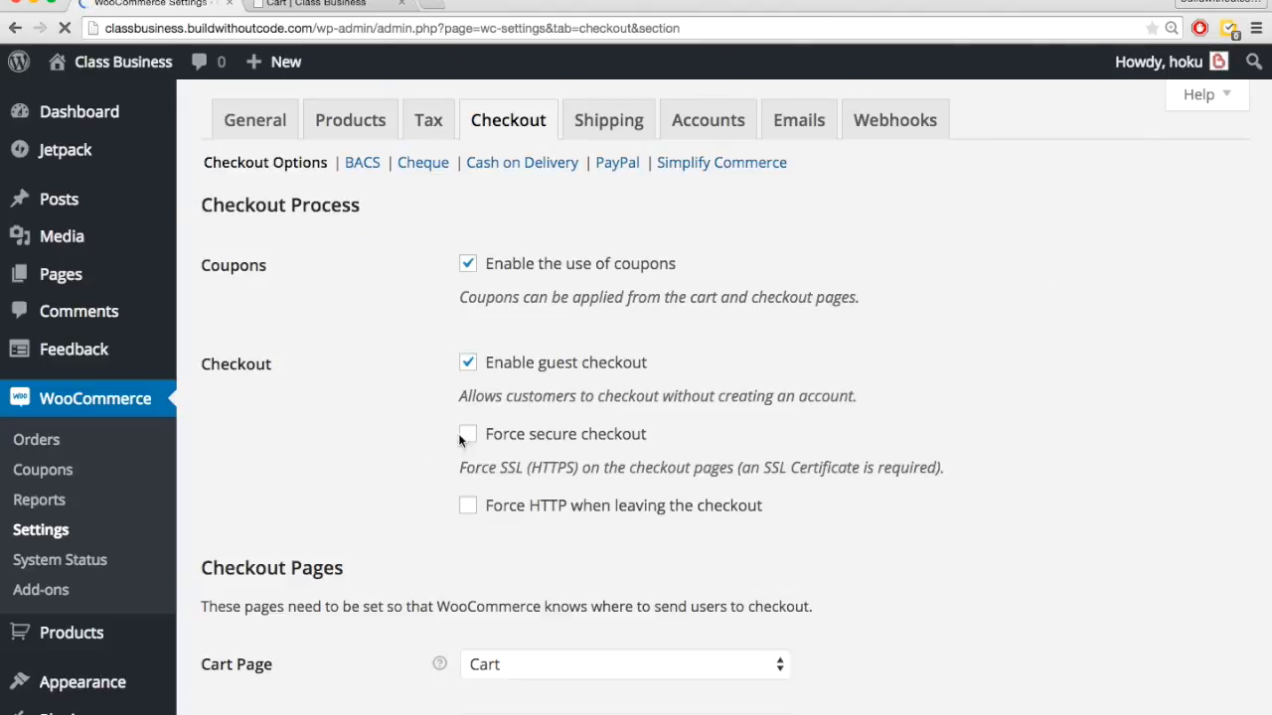
scroll(447, 502, "down", 10)
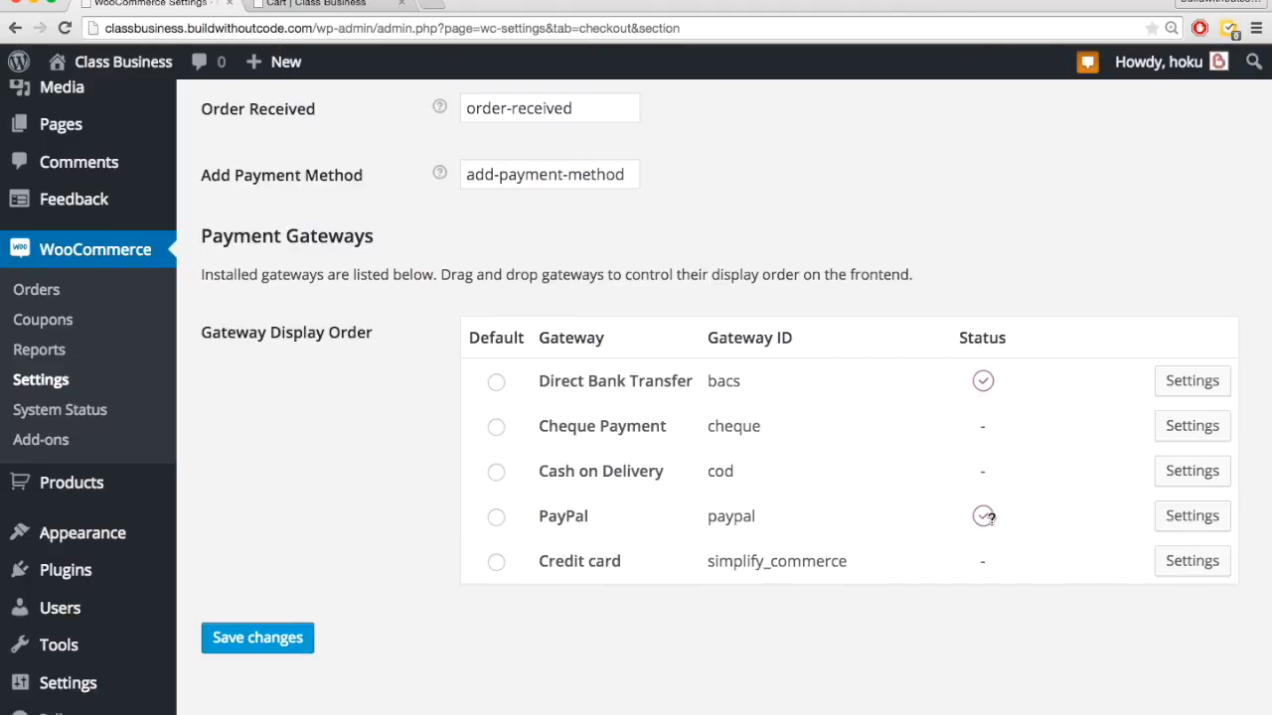
left_click(1185, 384)
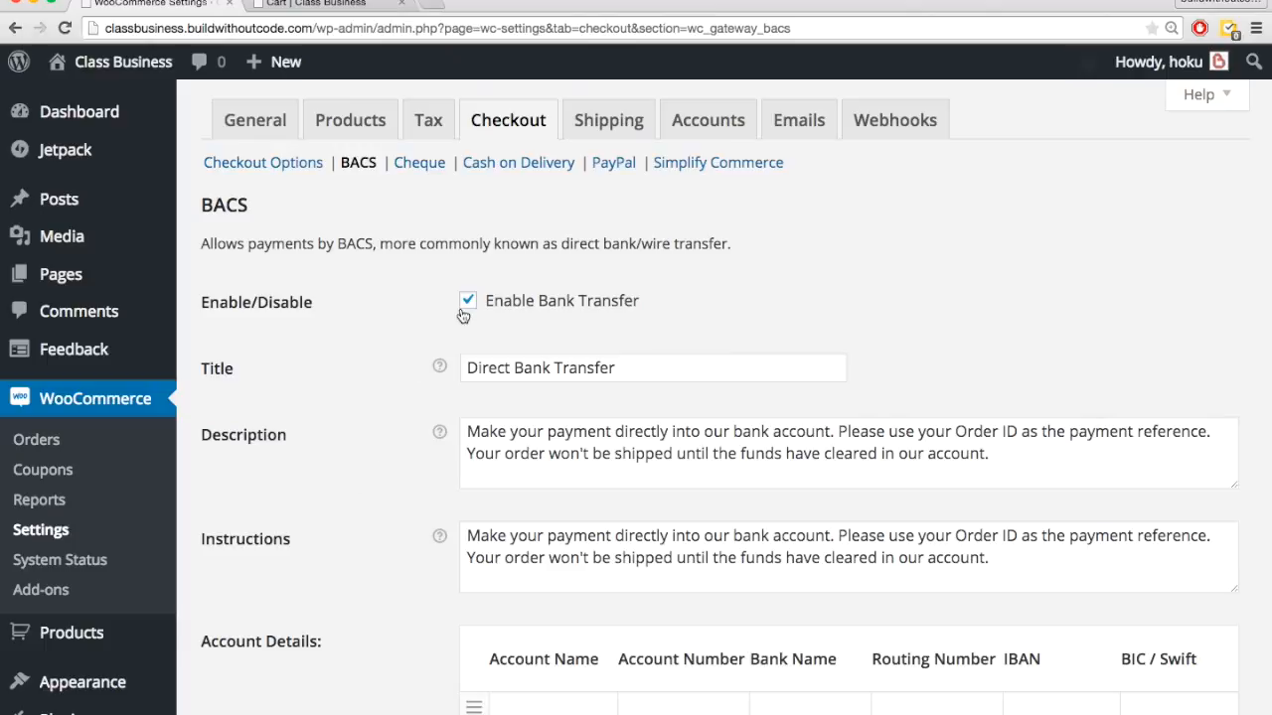
left_click(467, 303)
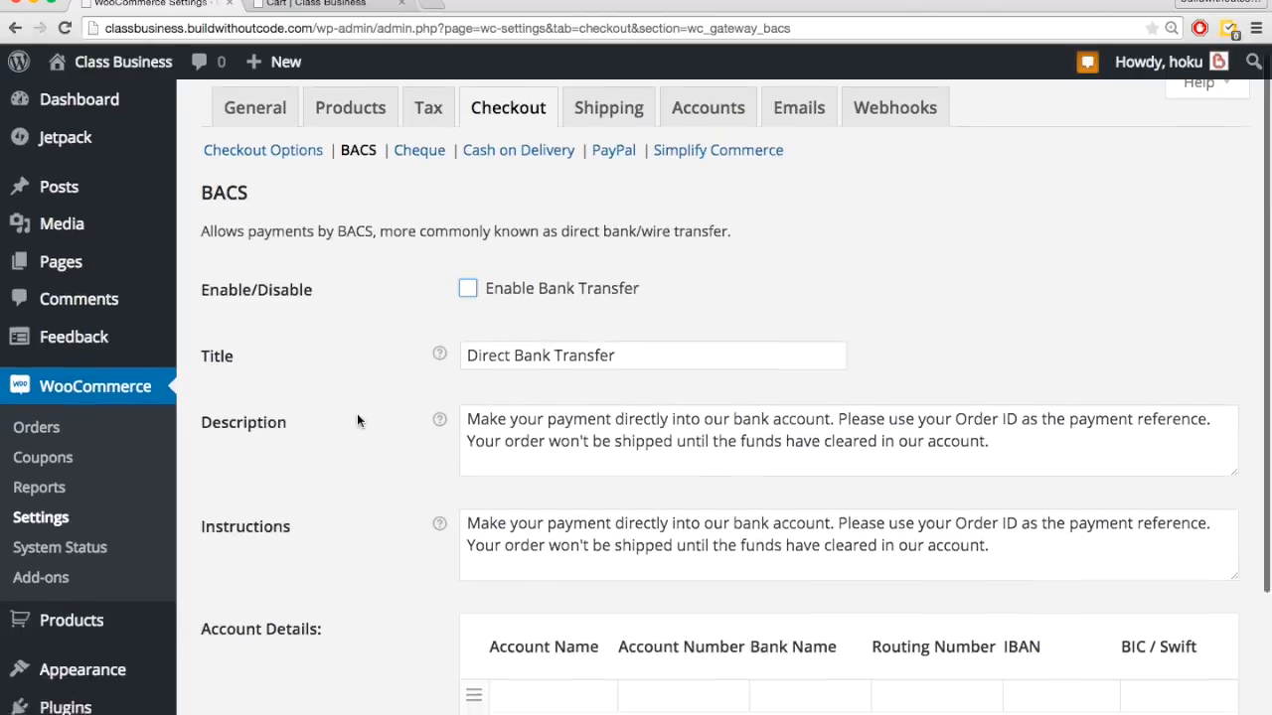
scroll(361, 420, "down", 4)
left_click(296, 641)
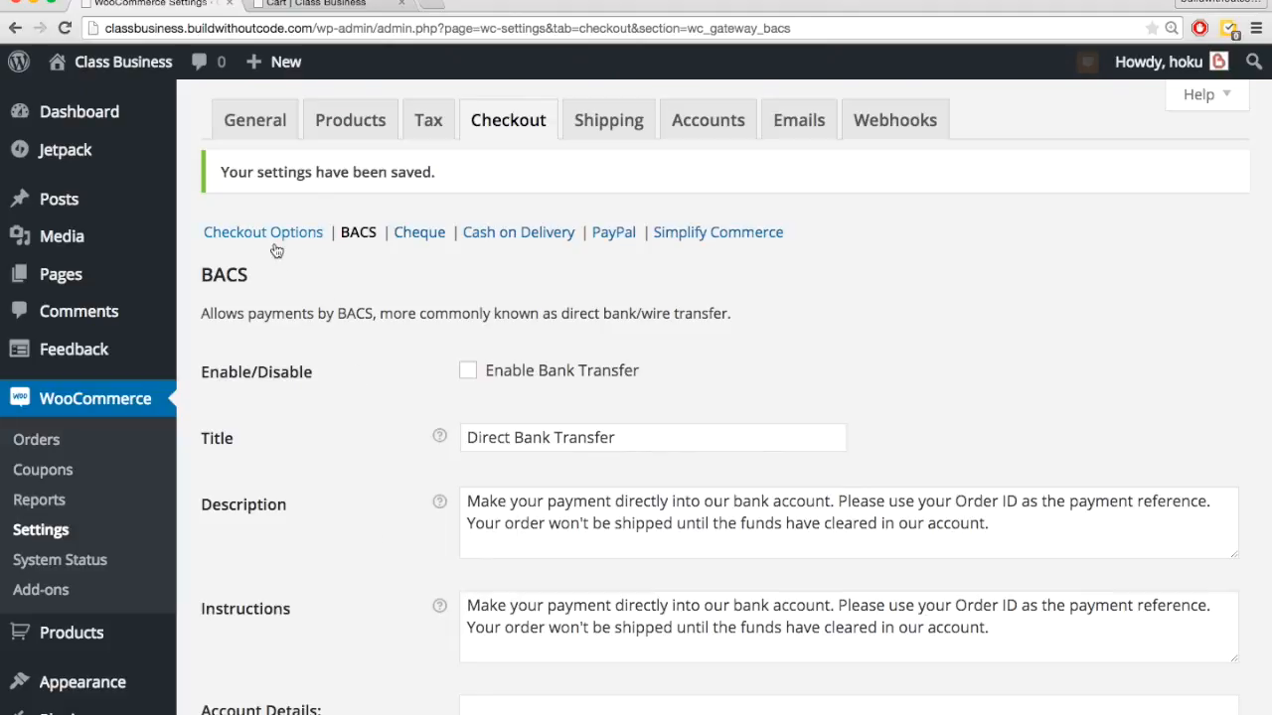
- Check the status of the payment gateways in the Checkout Options and save the changes
left_click(270, 235)
scroll(358, 375, "down", 10)
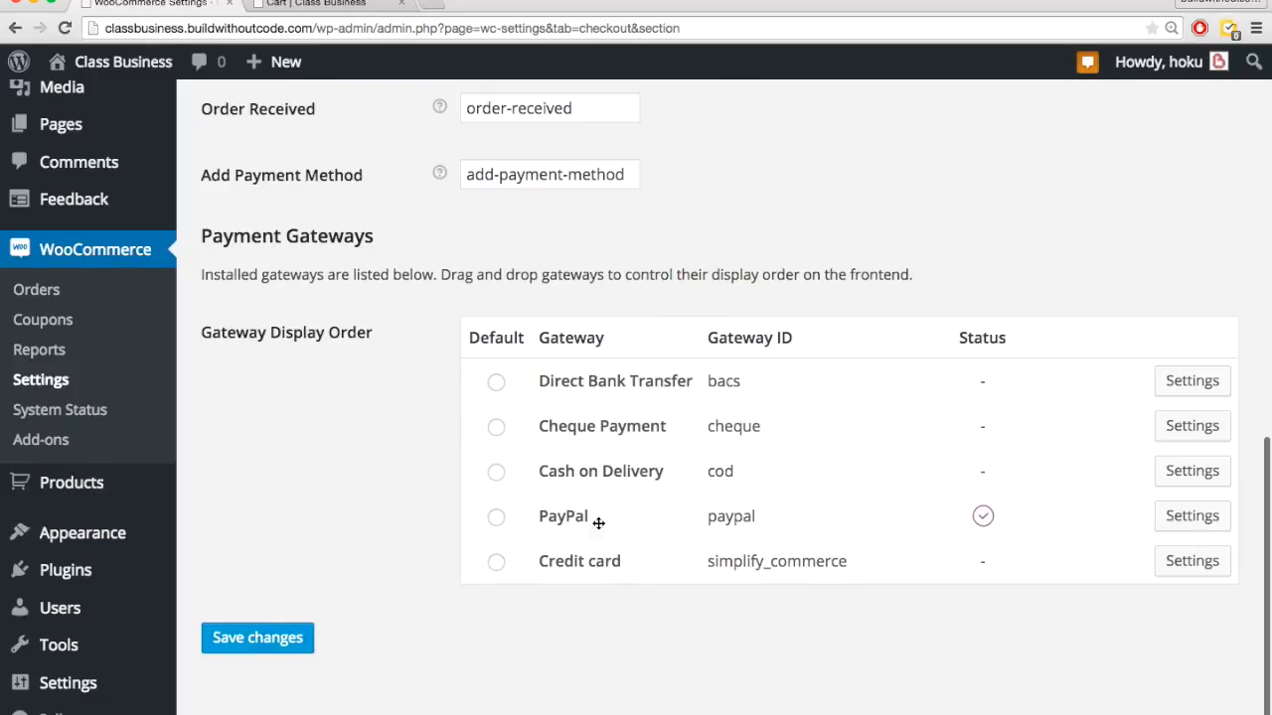
mouse_move(981, 514)
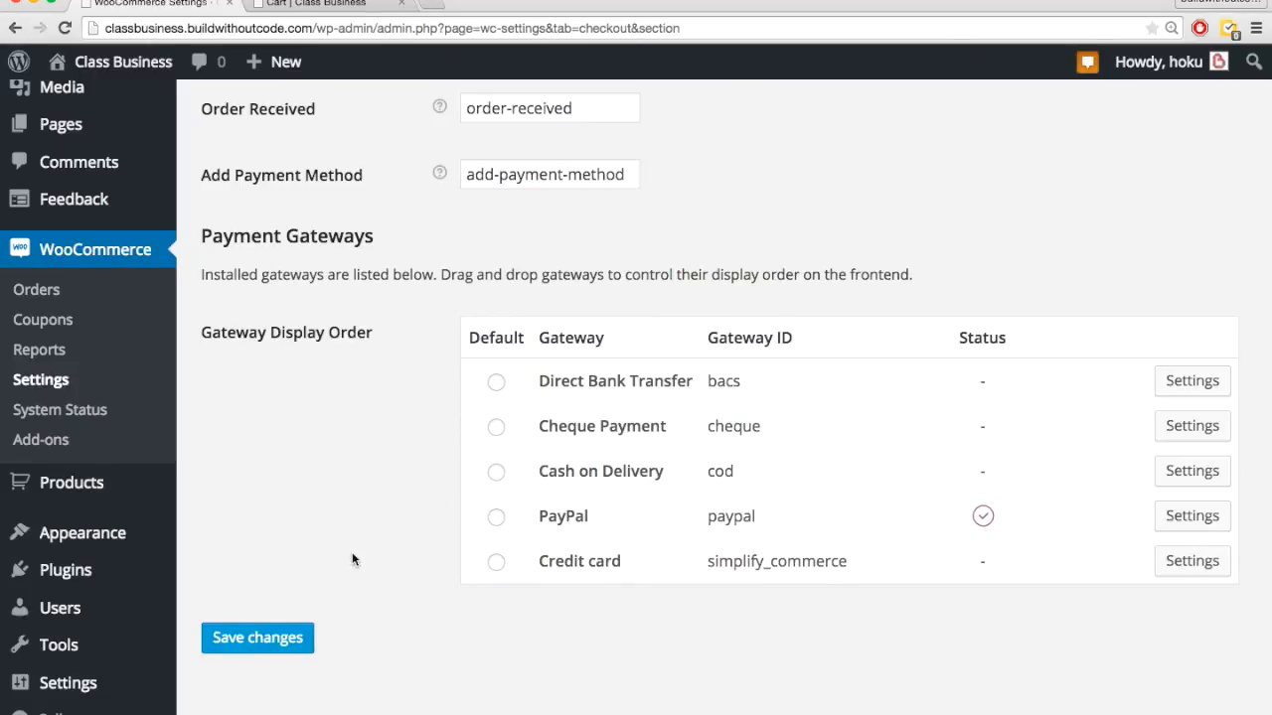
left_click(285, 646)
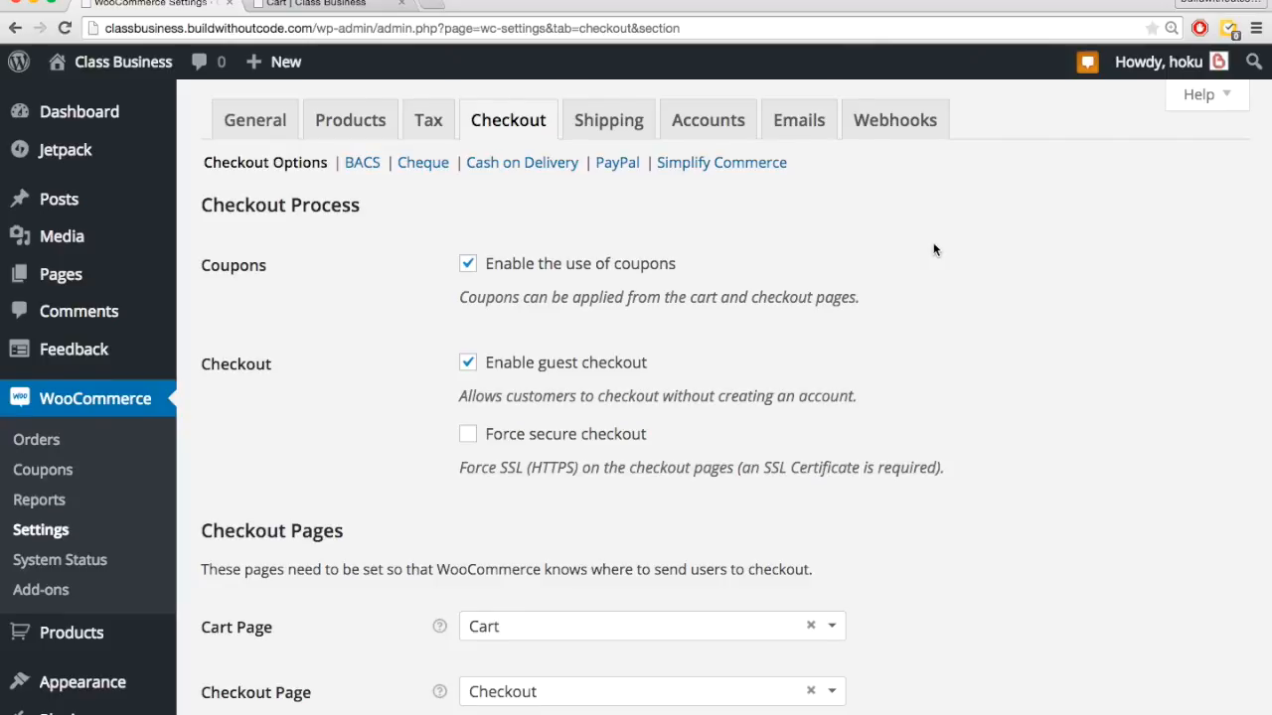
- Open the PayPal gateway's settings and set its title to "PayPal or Credit/Debit Card"
scroll(934, 250, "down", 10)
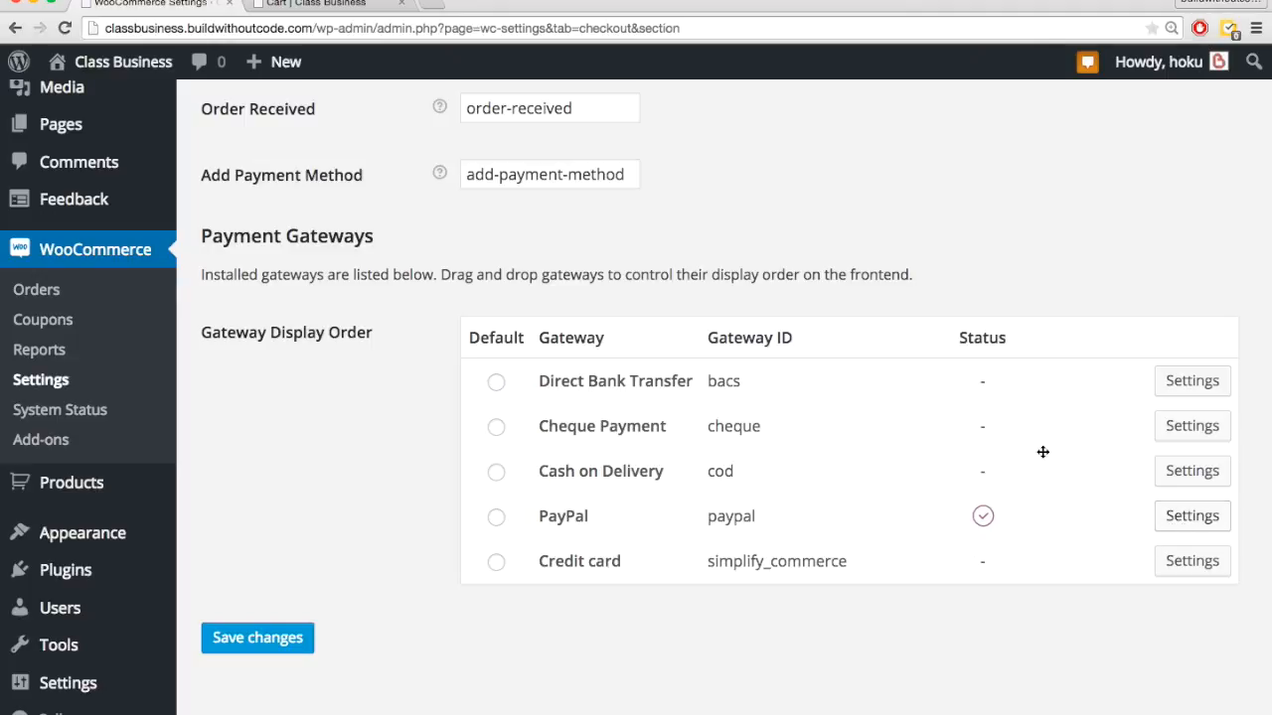
scroll(1042, 452, "up", 10)
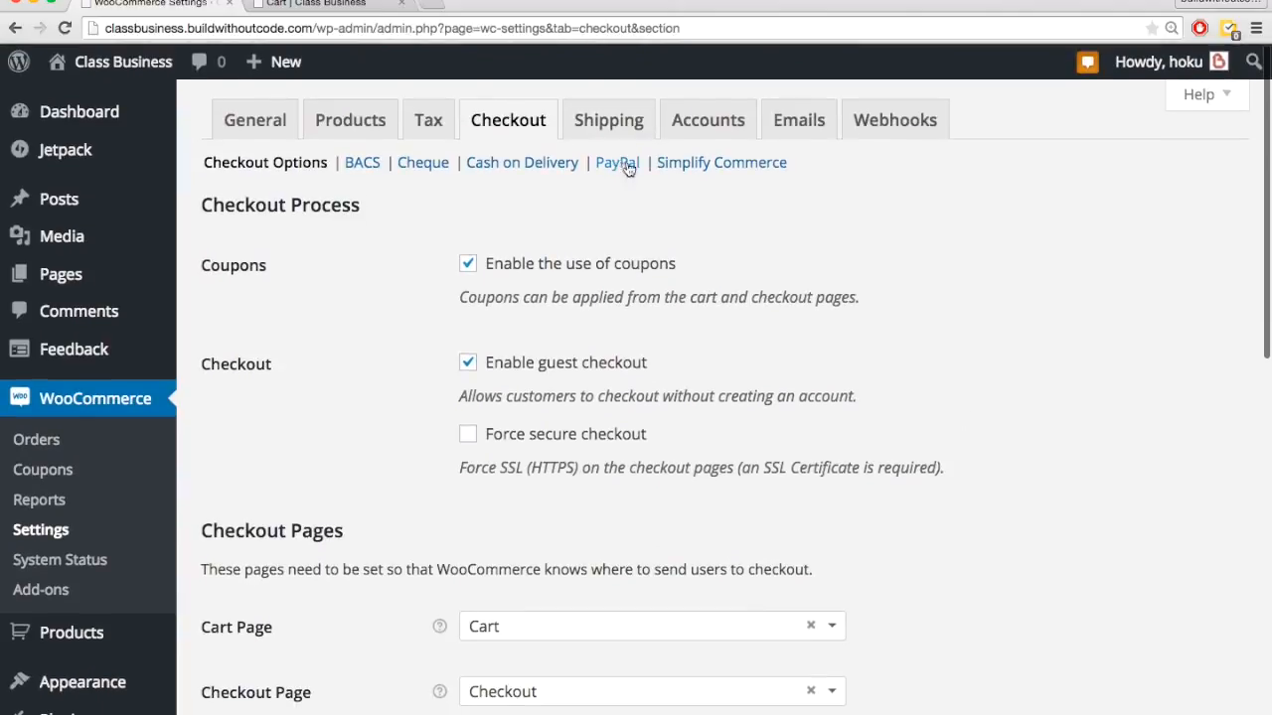
scroll(1002, 343, "down", 10)
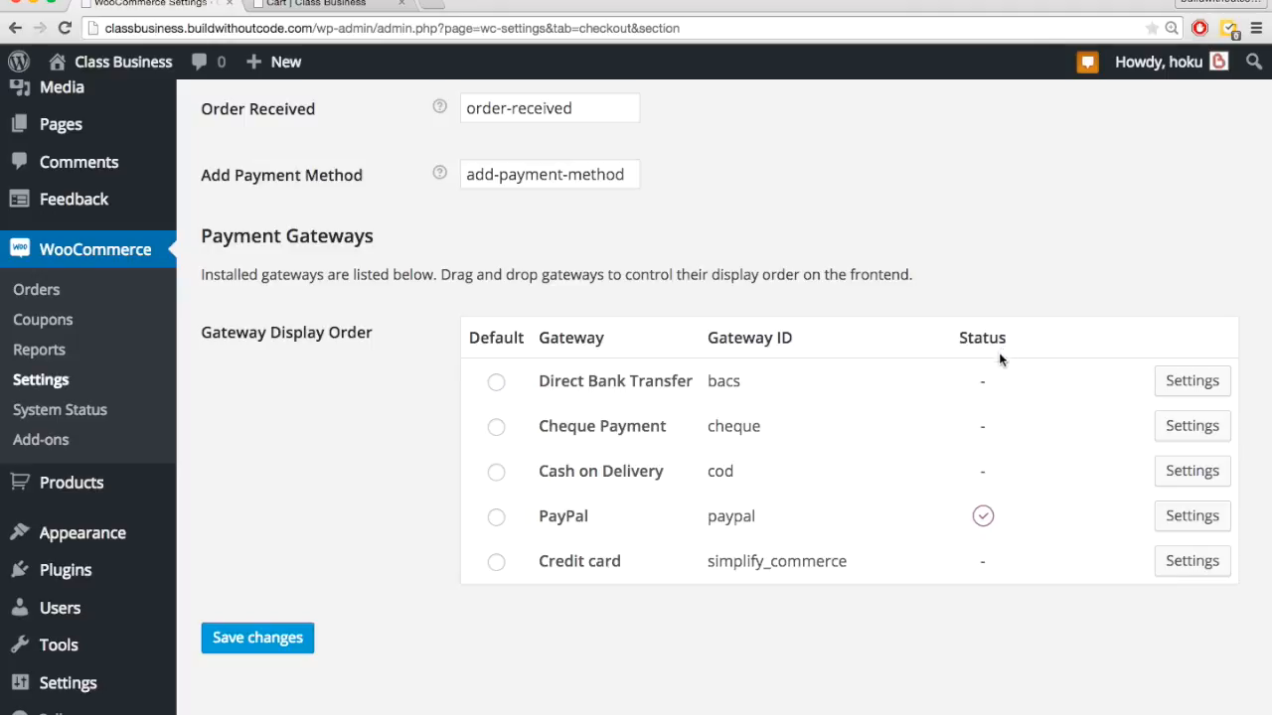
left_click(1184, 522)
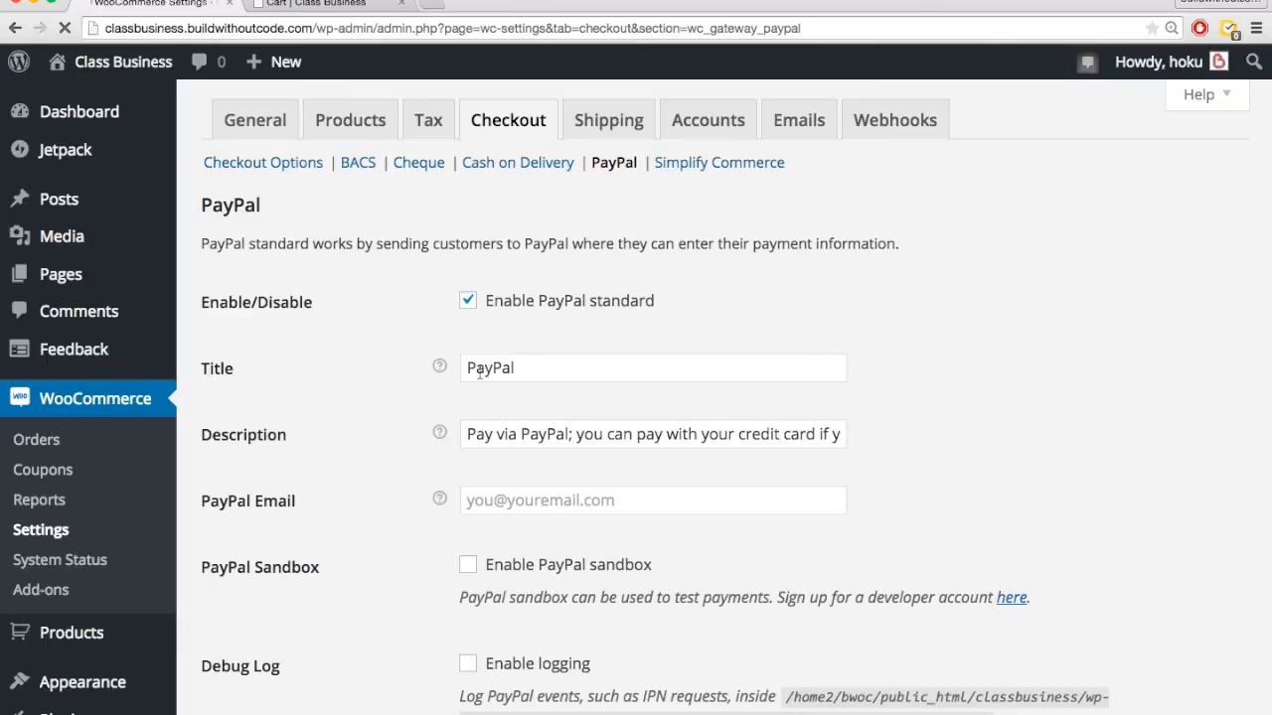
left_click(521, 368)
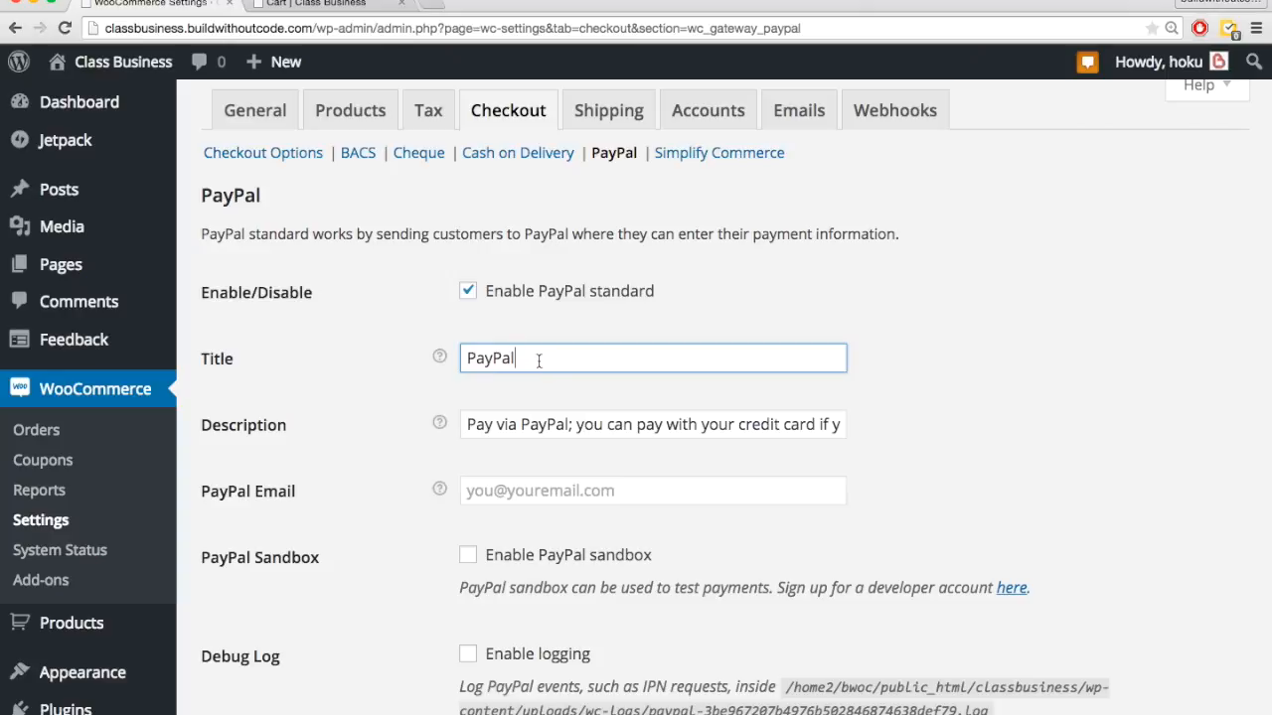
type("or Credit/Debit Card")
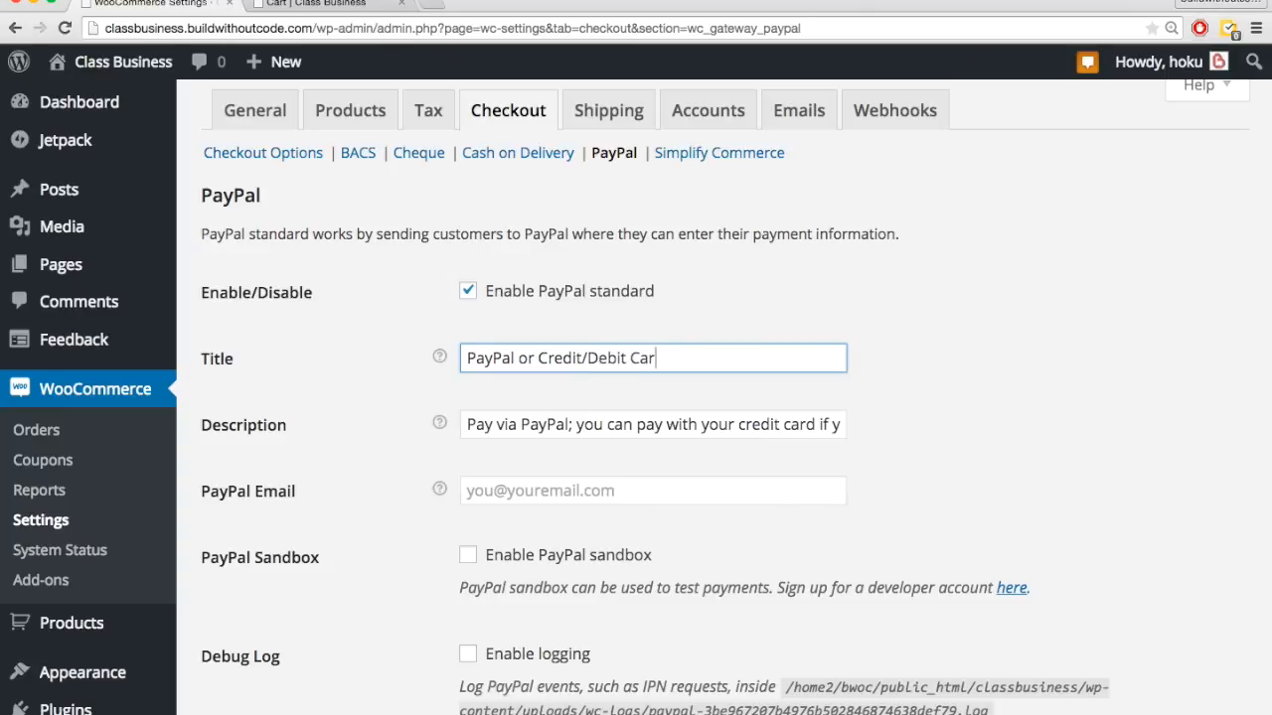
left_click(860, 361)
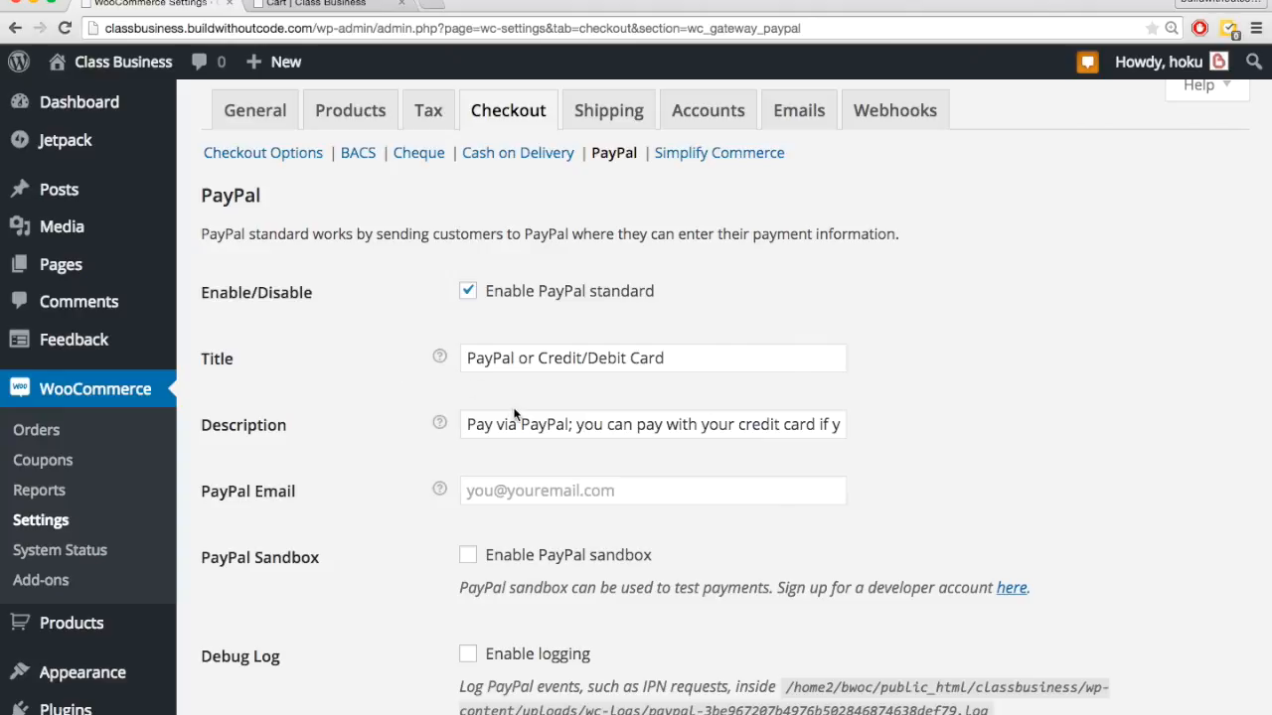
- Reword the start of the PayPal description to "Pay via PayPal or with your credit card"
scroll(514, 414, "down", 2)
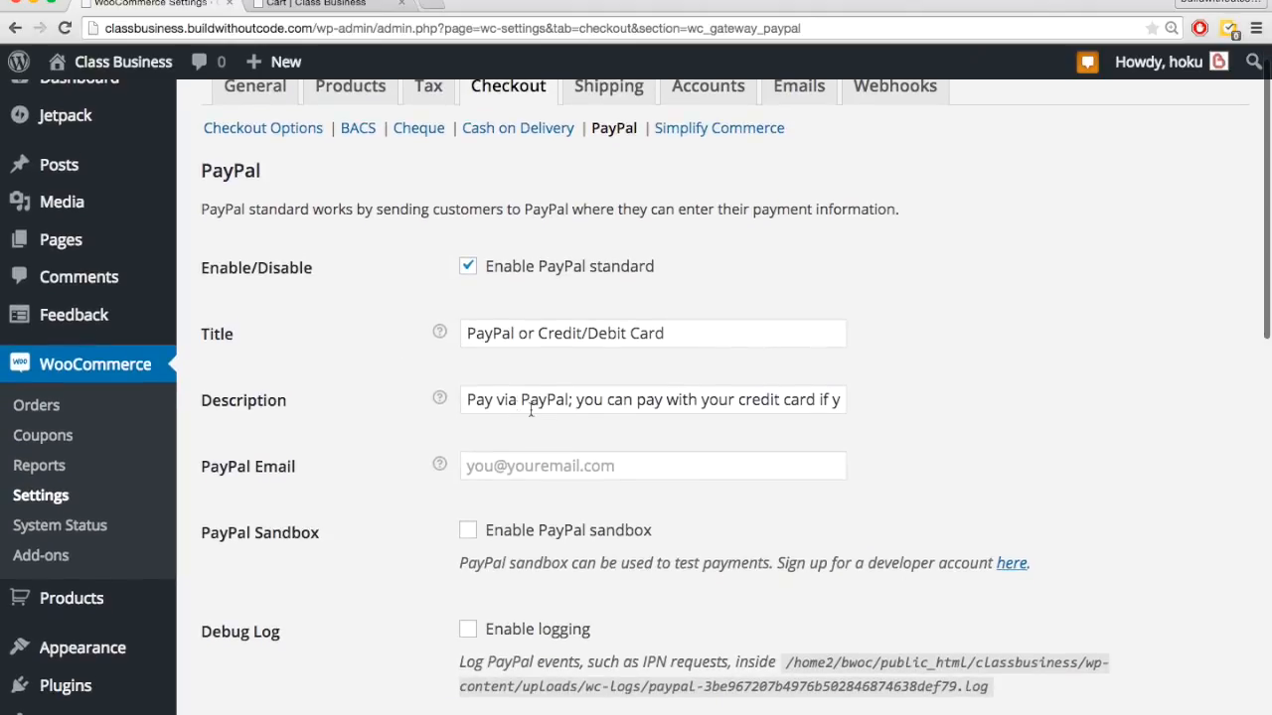
scroll(634, 442, "up", 1)
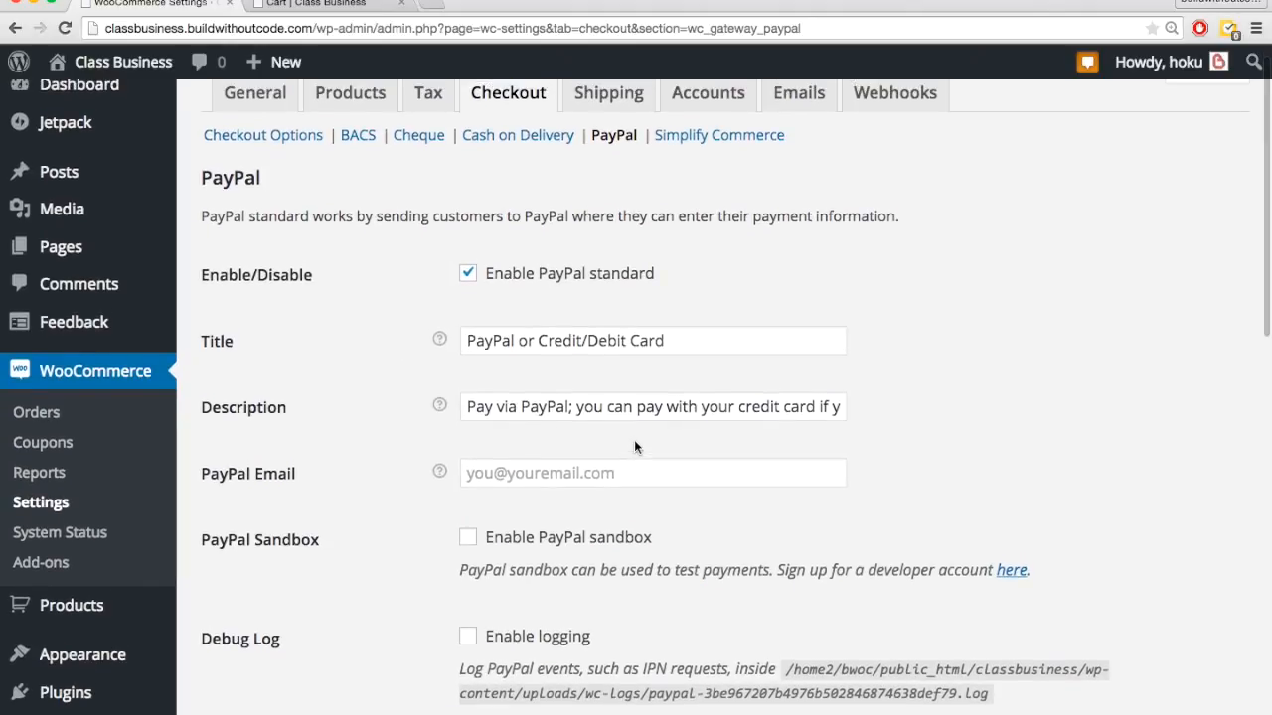
left_click_drag(569, 408, 702, 405)
type("or with")
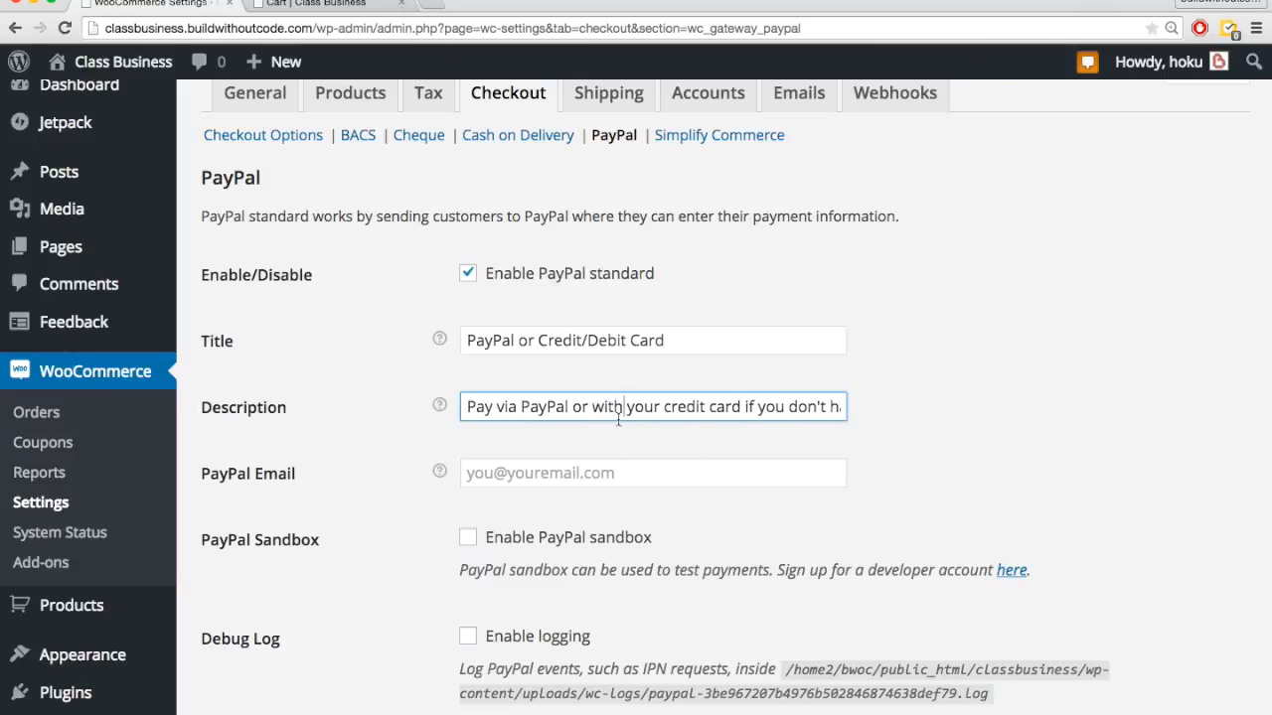
- Fill in the store's PayPal email address in the PayPal gateway settings
scroll(597, 447, "down", 3)
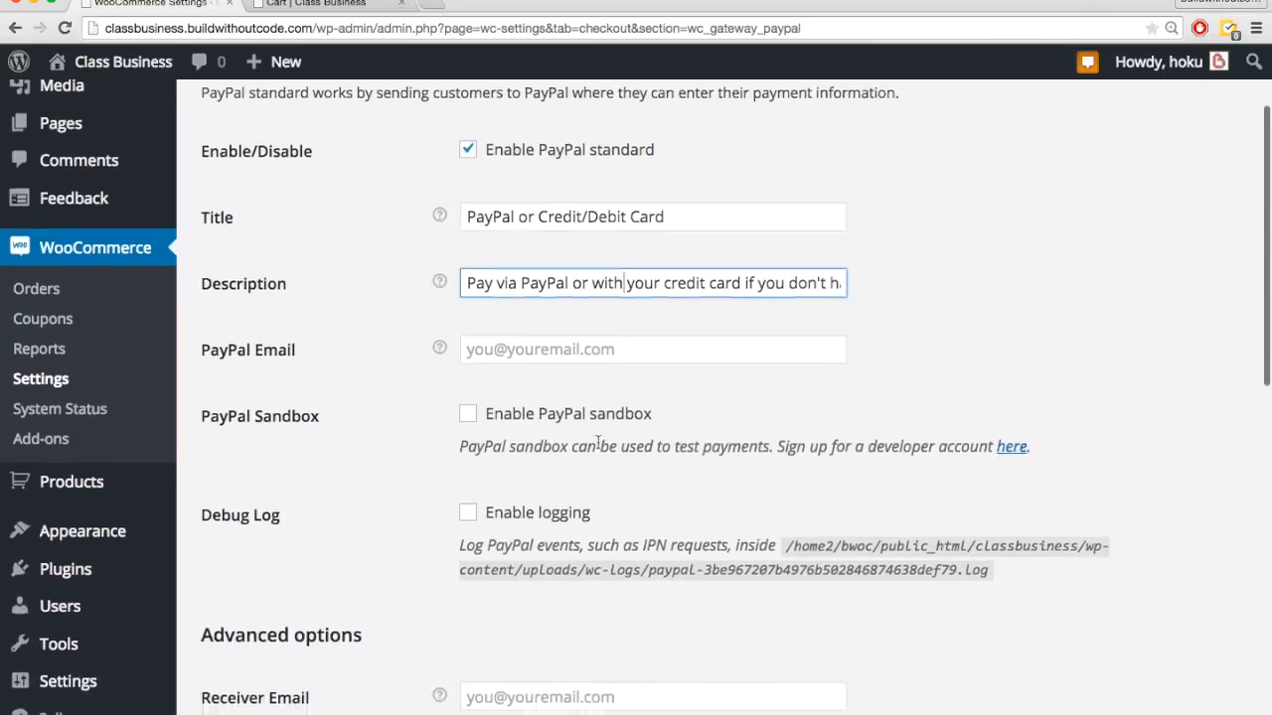
scroll(597, 447, "down", 1)
left_click(519, 254)
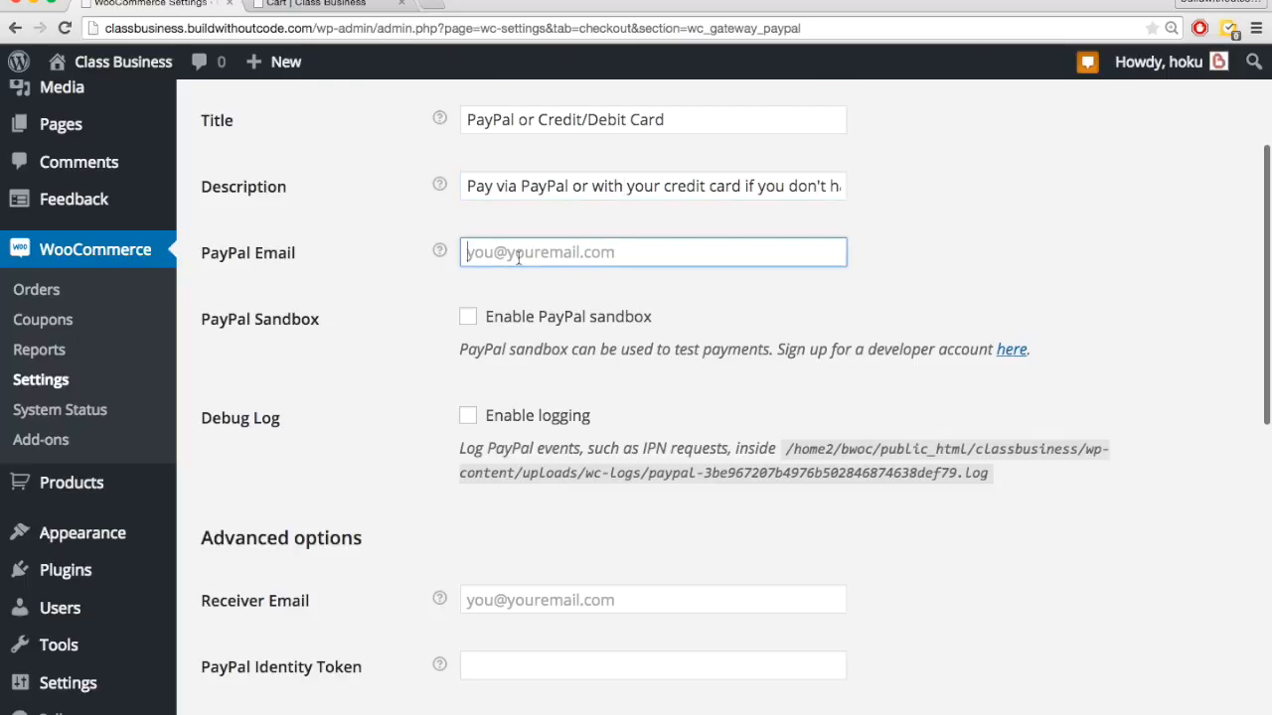
key("super+v")
left_click(411, 380)
- Examine the remaining PayPal settings, from the sandbox and debug log through the advanced options to the API credentials
scroll(410, 379, "down", 1)
scroll(410, 379, "down", 2)
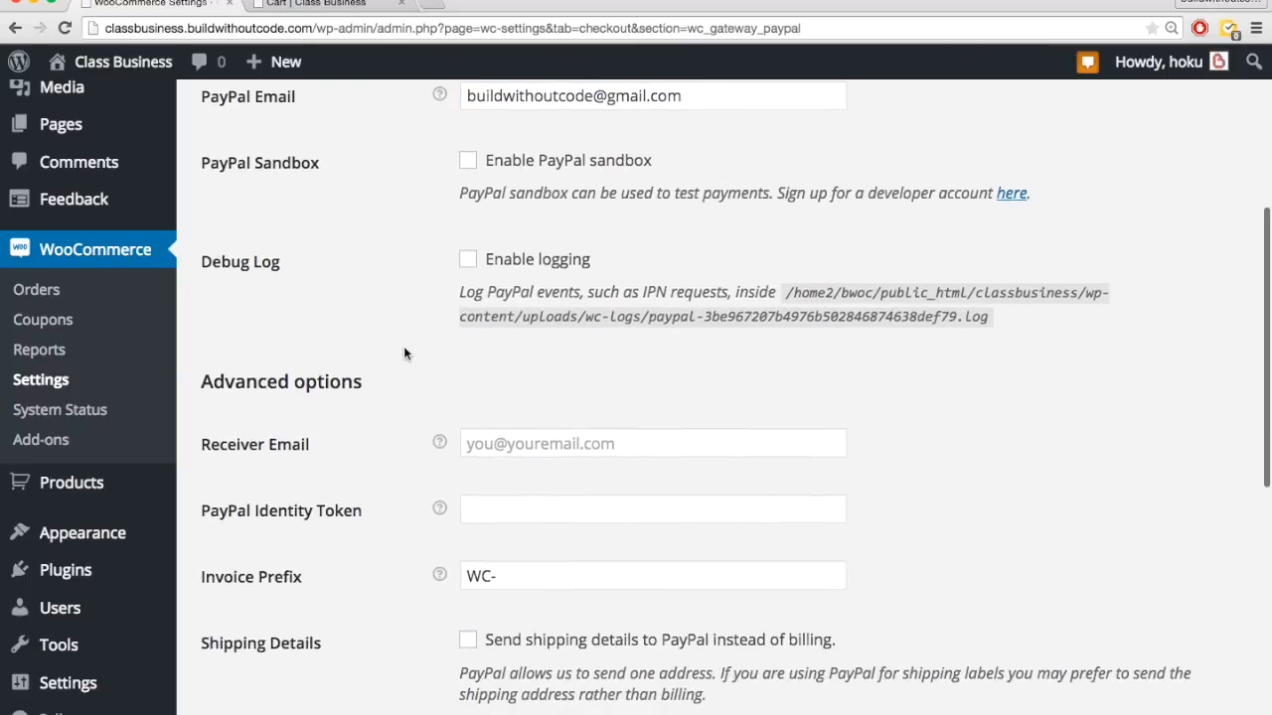
scroll(403, 353, "down", 1)
scroll(434, 379, "up", 3)
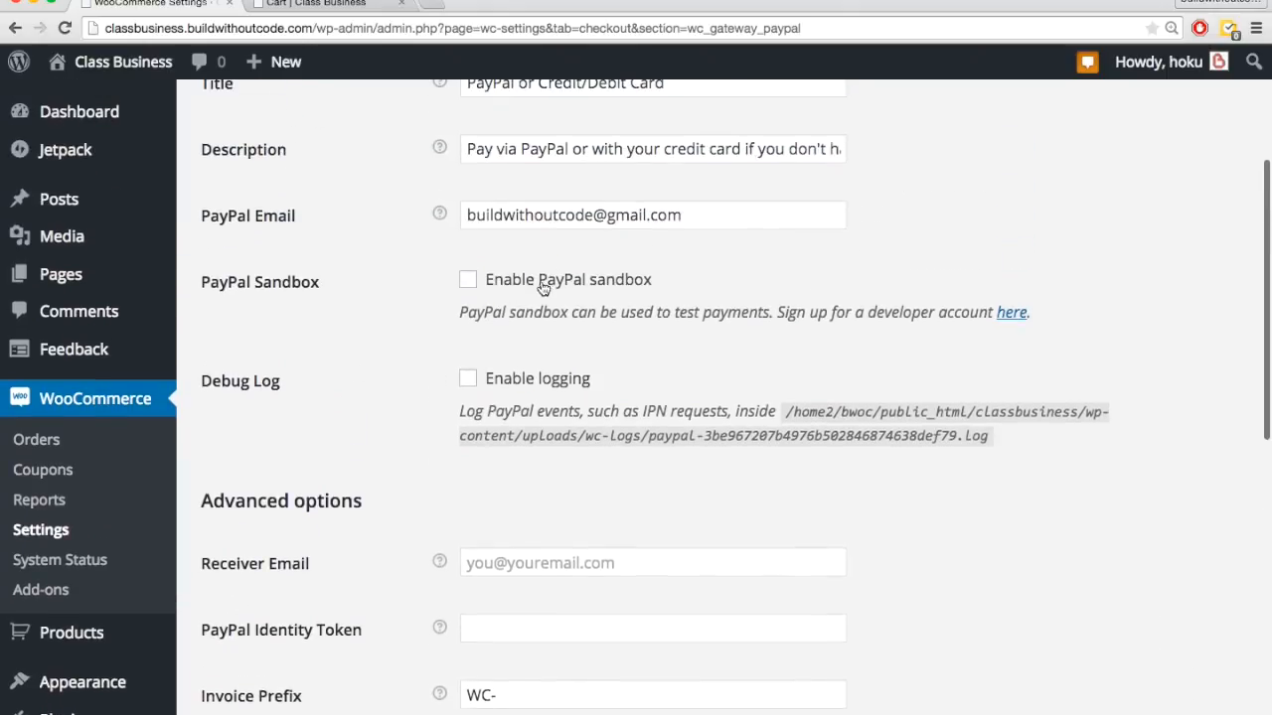
scroll(546, 225, "up", 1)
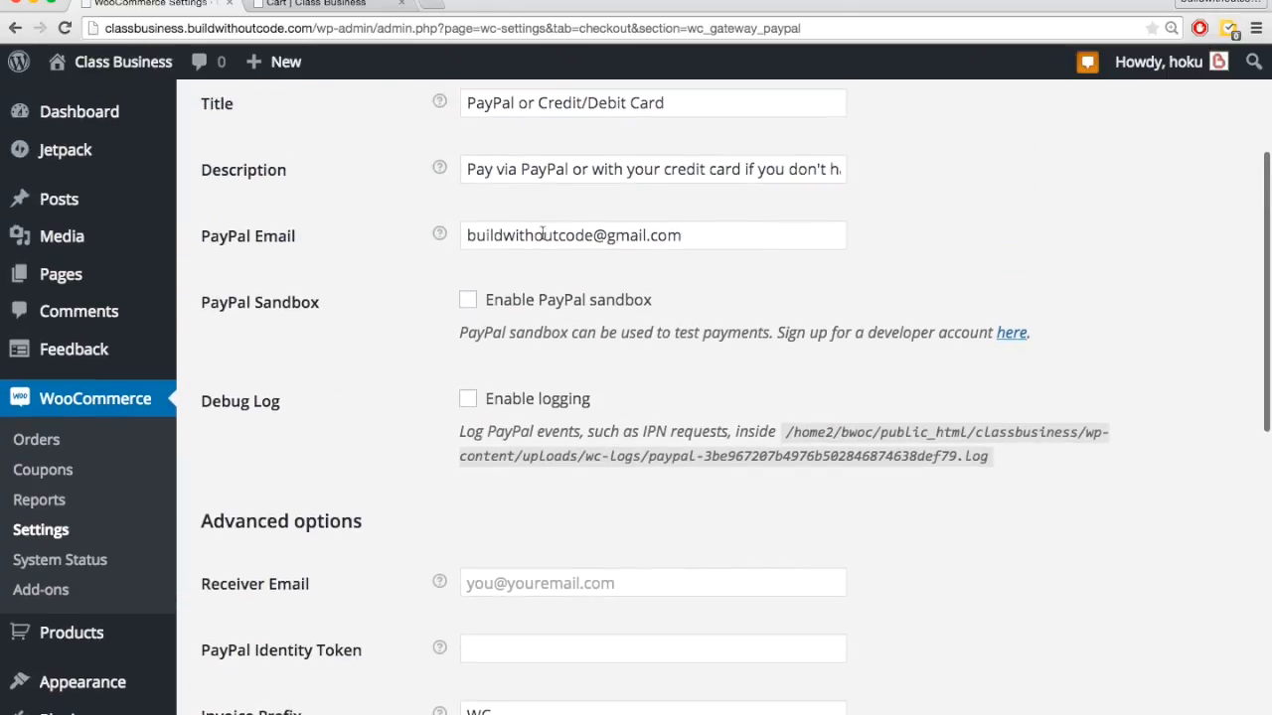
triple_click(541, 232)
left_click(395, 297)
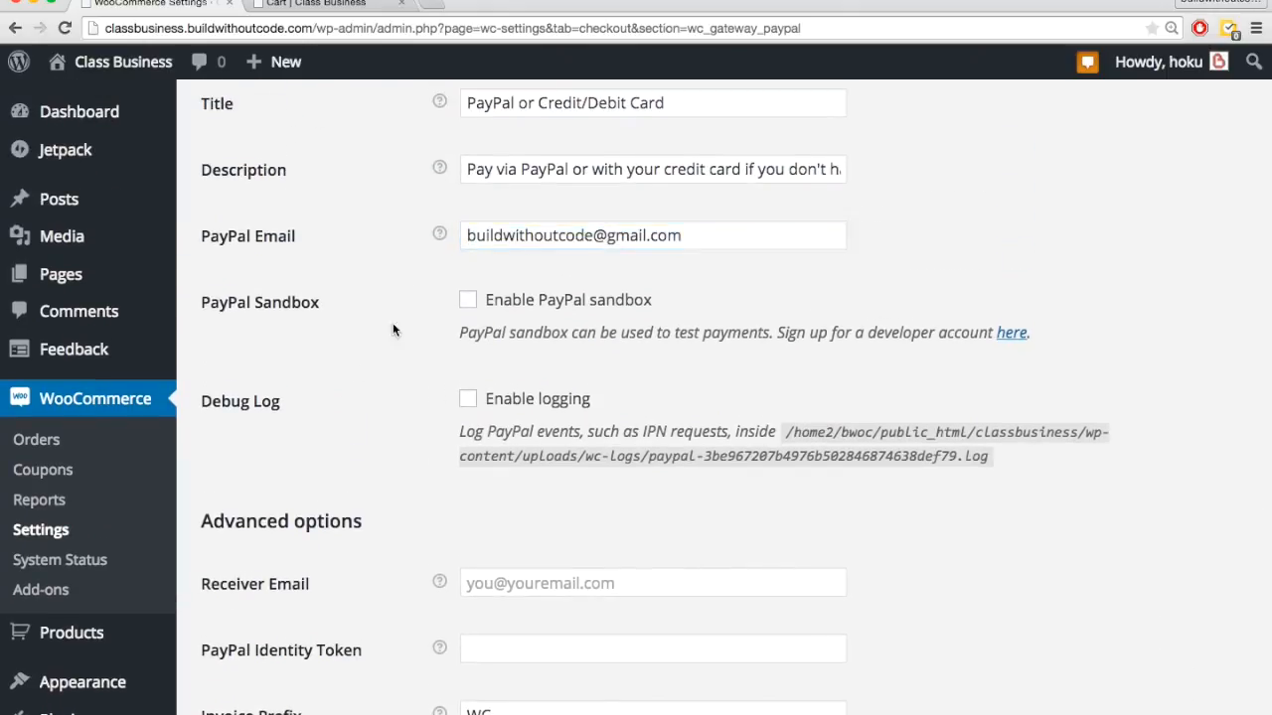
scroll(378, 402, "down", 4)
scroll(378, 399, "down", 1)
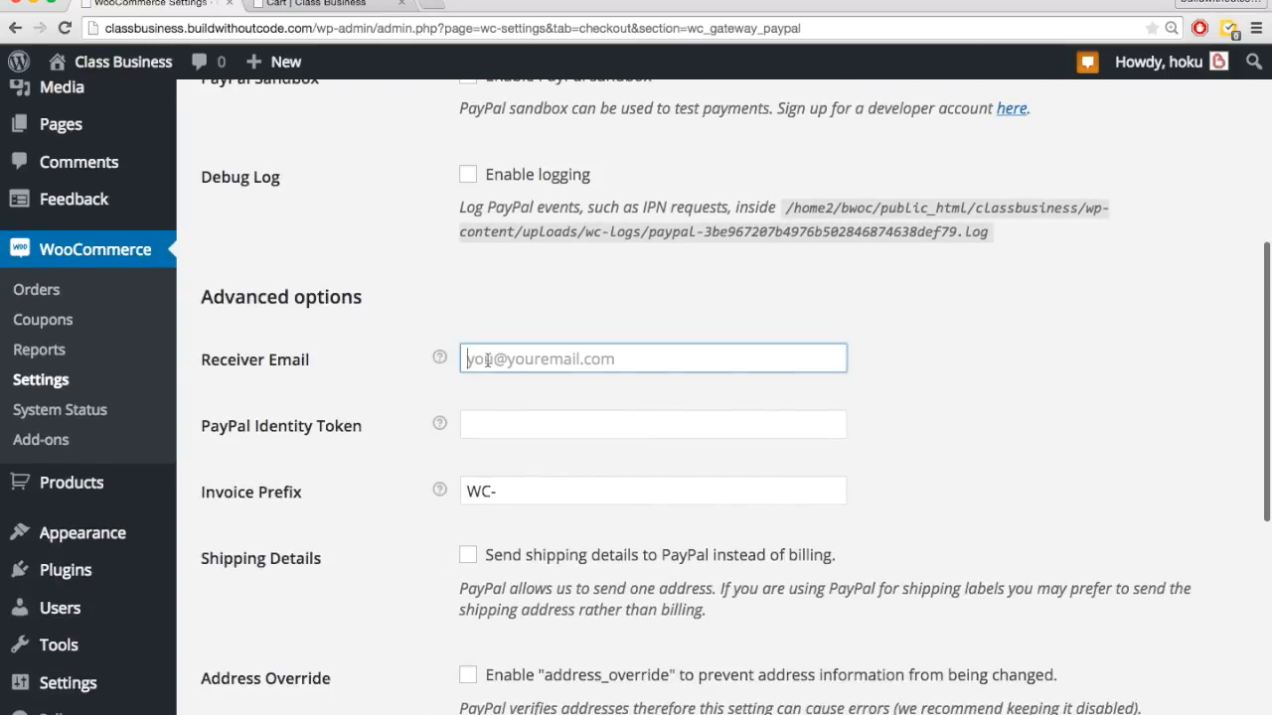
scroll(391, 383, "down", 8)
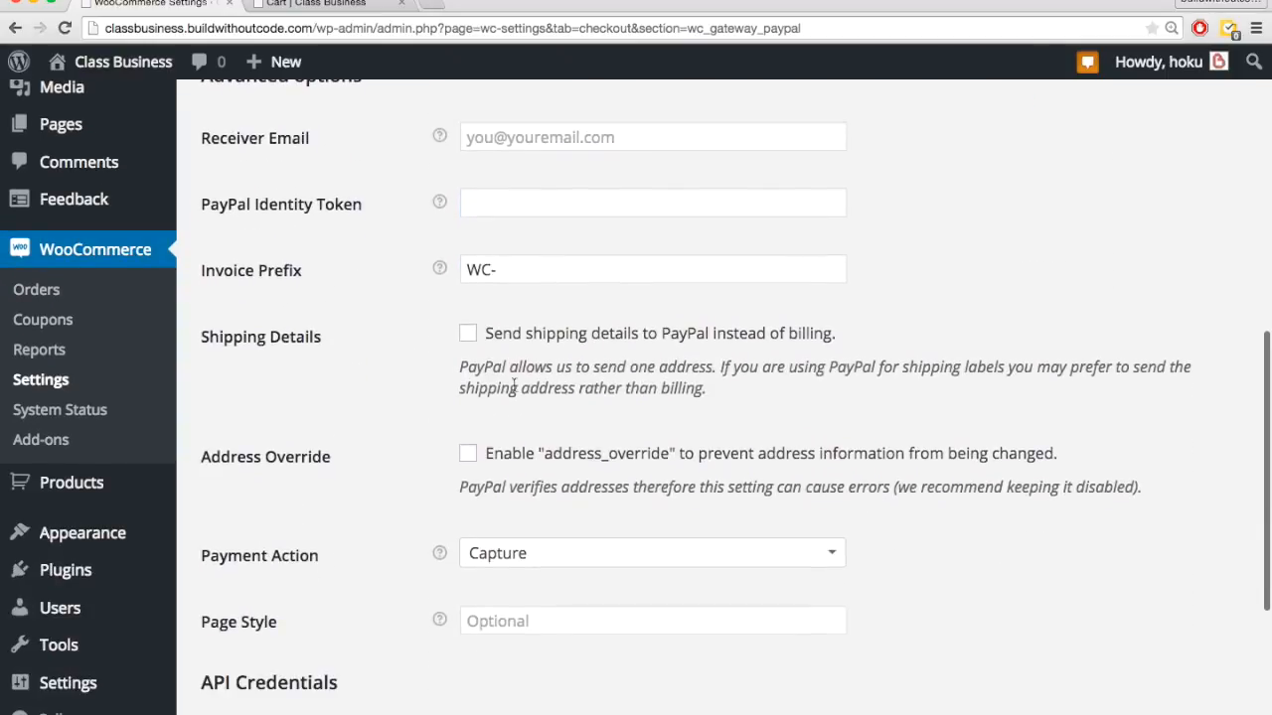
scroll(516, 391, "down", 4)
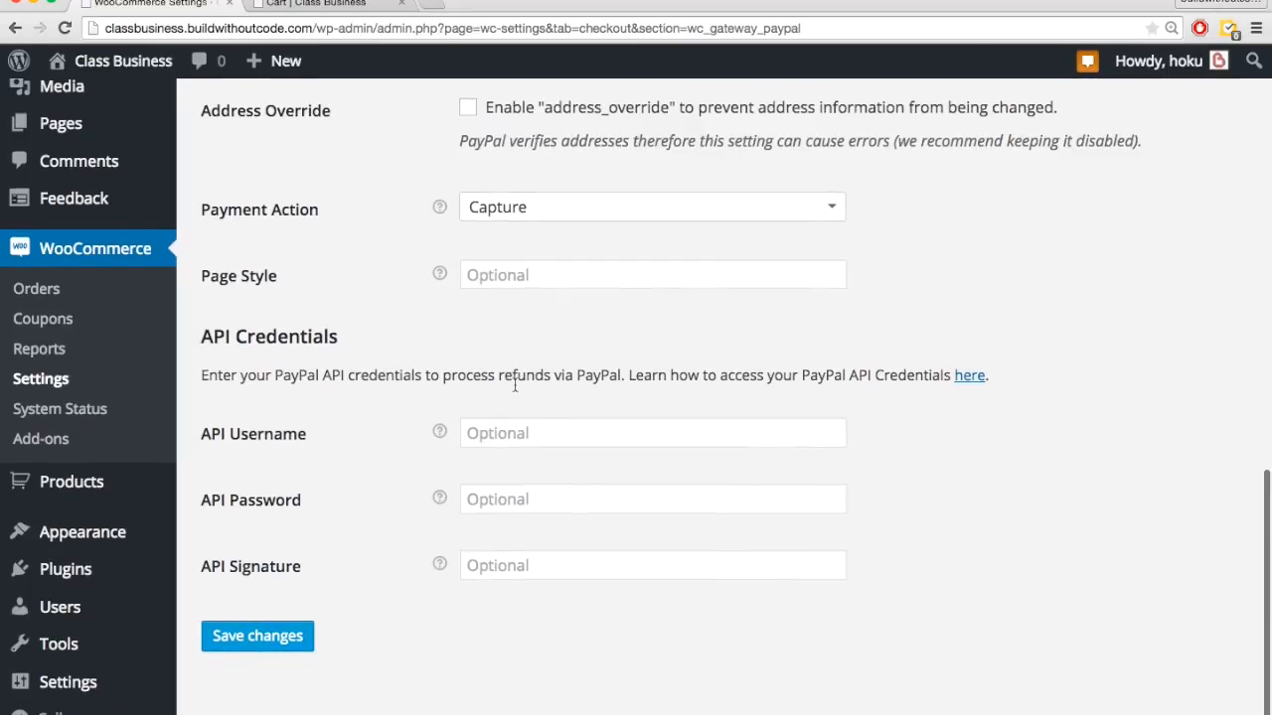
- Save the PayPal gateway settings
left_click(269, 639)
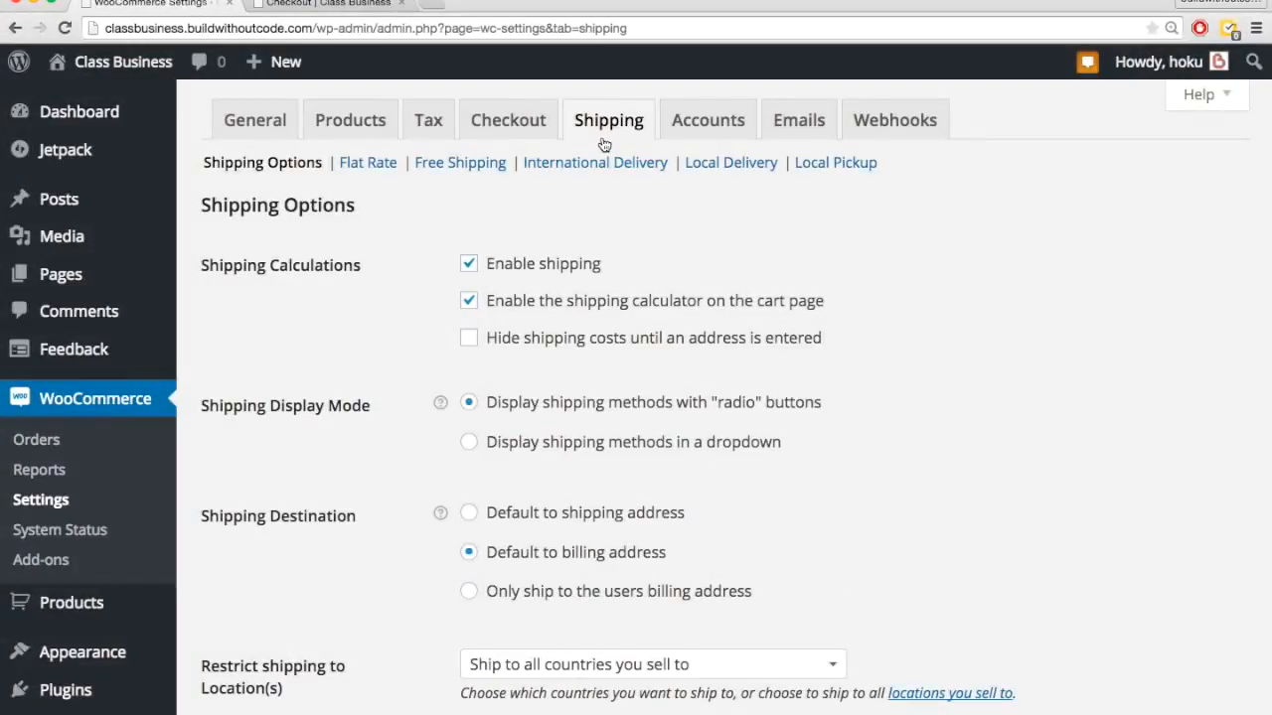
- Disable shipping in the store's shipping options and save the shipping settings
scroll(357, 316, "down", 1)
scroll(357, 316, "up", 1)
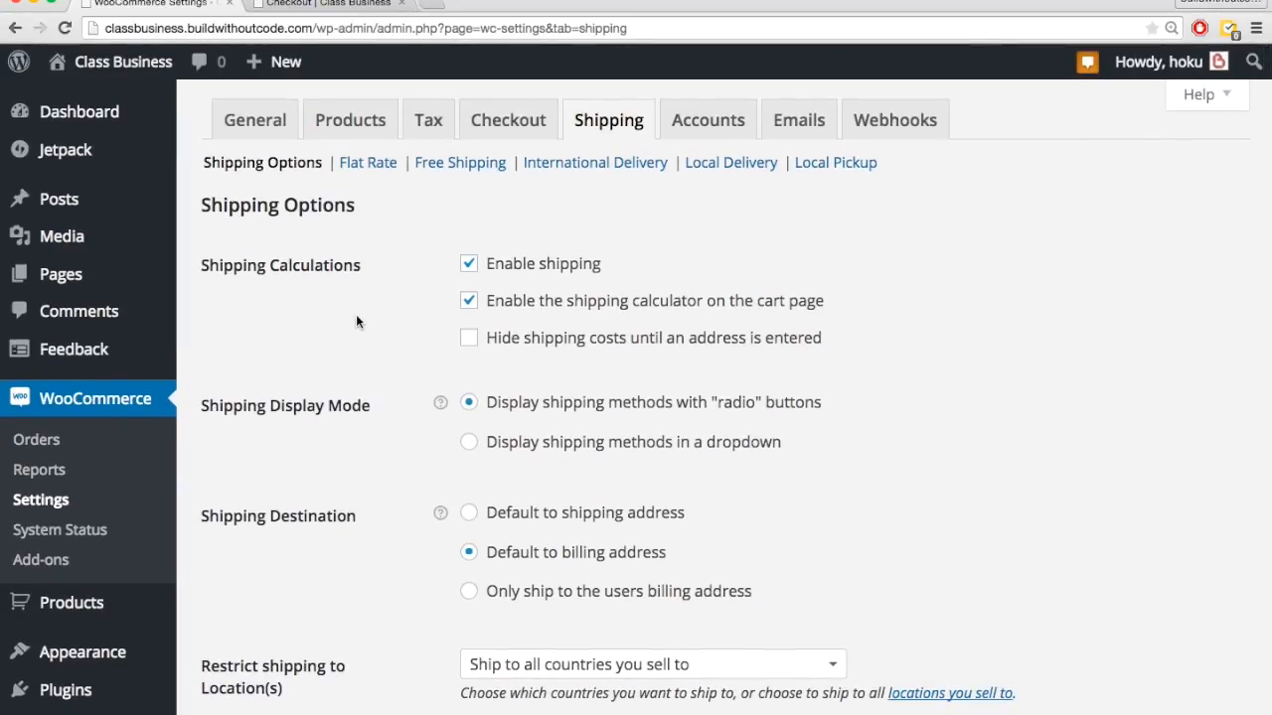
left_click(467, 266)
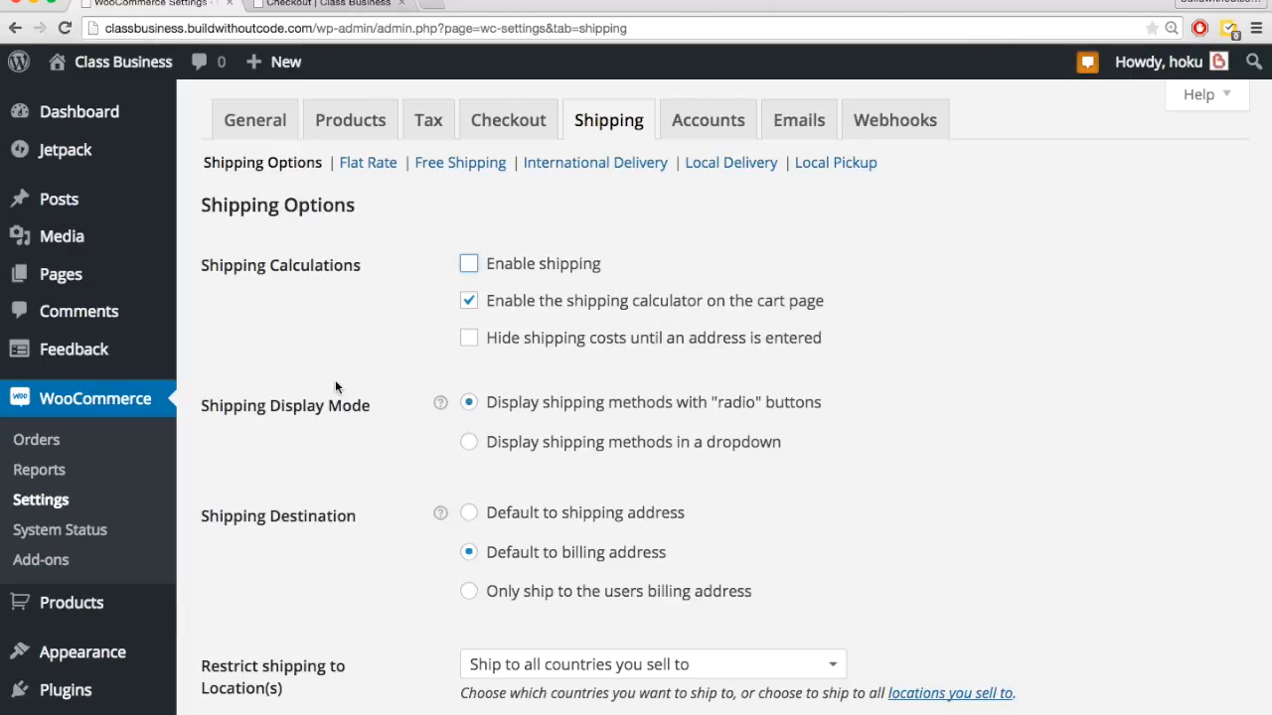
scroll(327, 447, "down", 5)
left_click(295, 640)
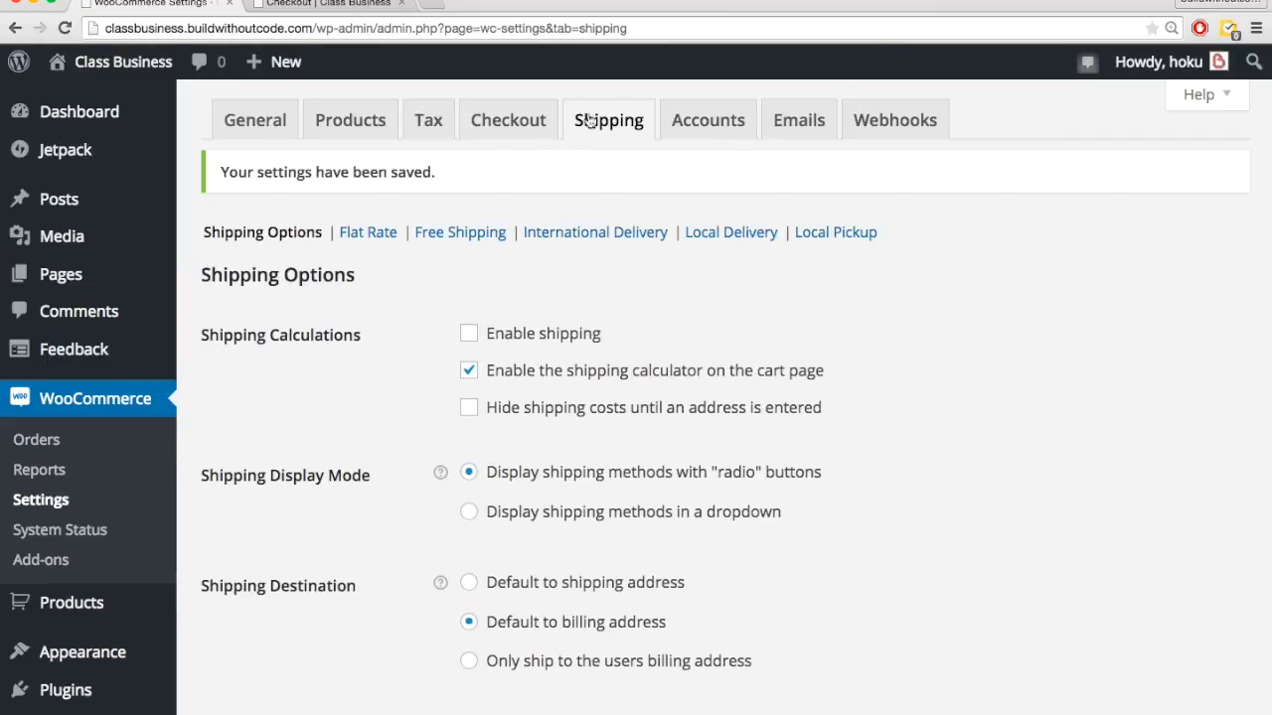
- Disable Checkout page registration, the returning customer login reminder and automatic username generation in the account settings, and save them
left_click(672, 119)
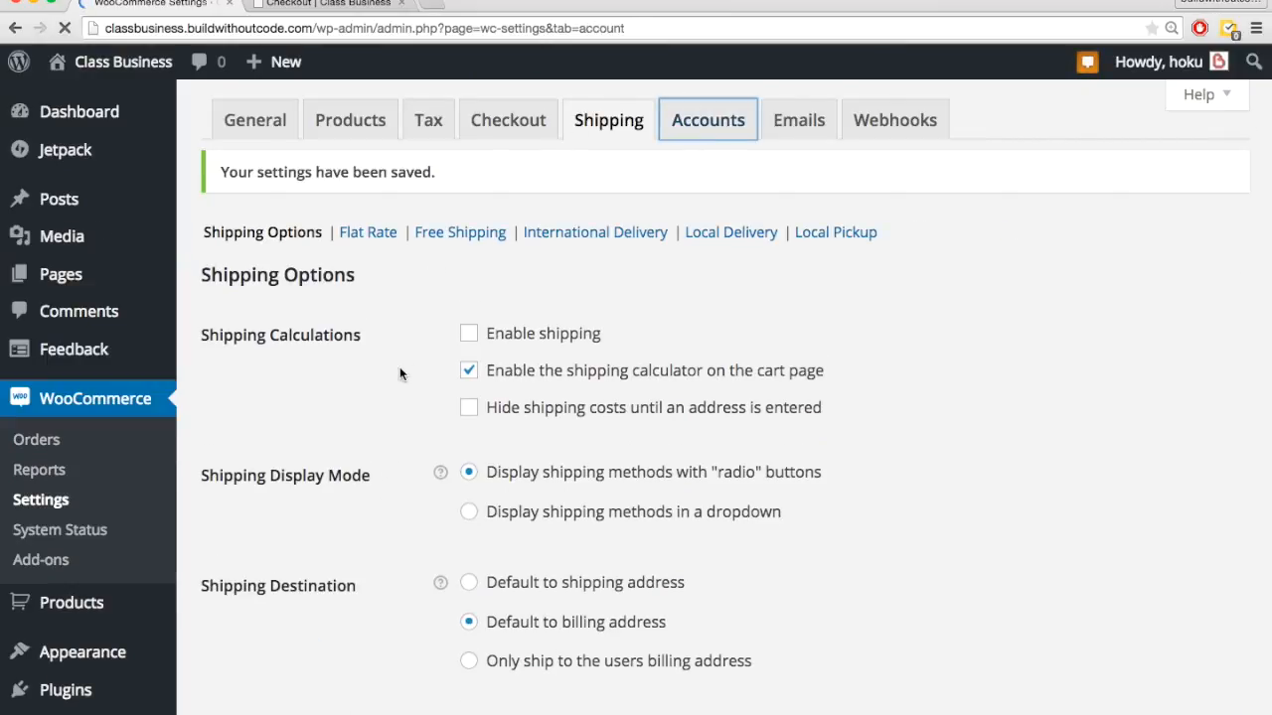
scroll(400, 373, "down", 3)
scroll(401, 373, "down", 5)
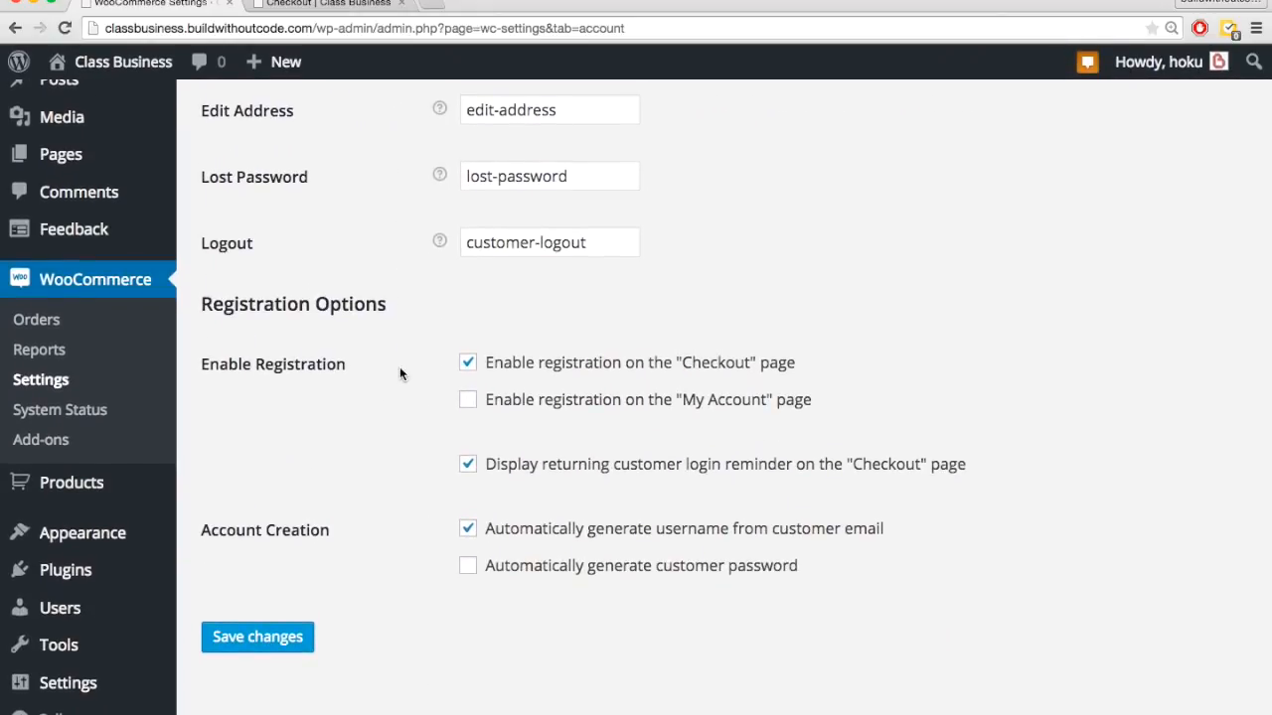
left_click(468, 365)
left_click(468, 465)
left_click(467, 530)
left_click(292, 644)
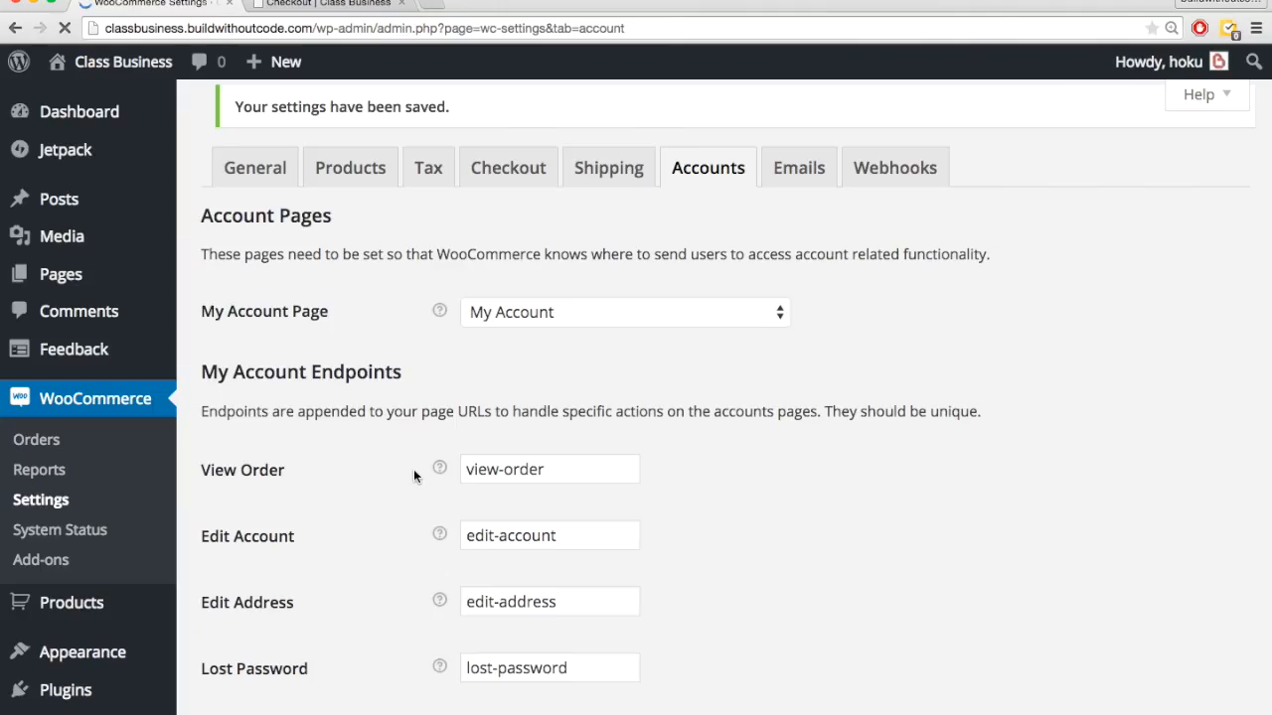
- Review the store's email settings, including the New order and Customer invoice emails and the general sender options
left_click(790, 120)
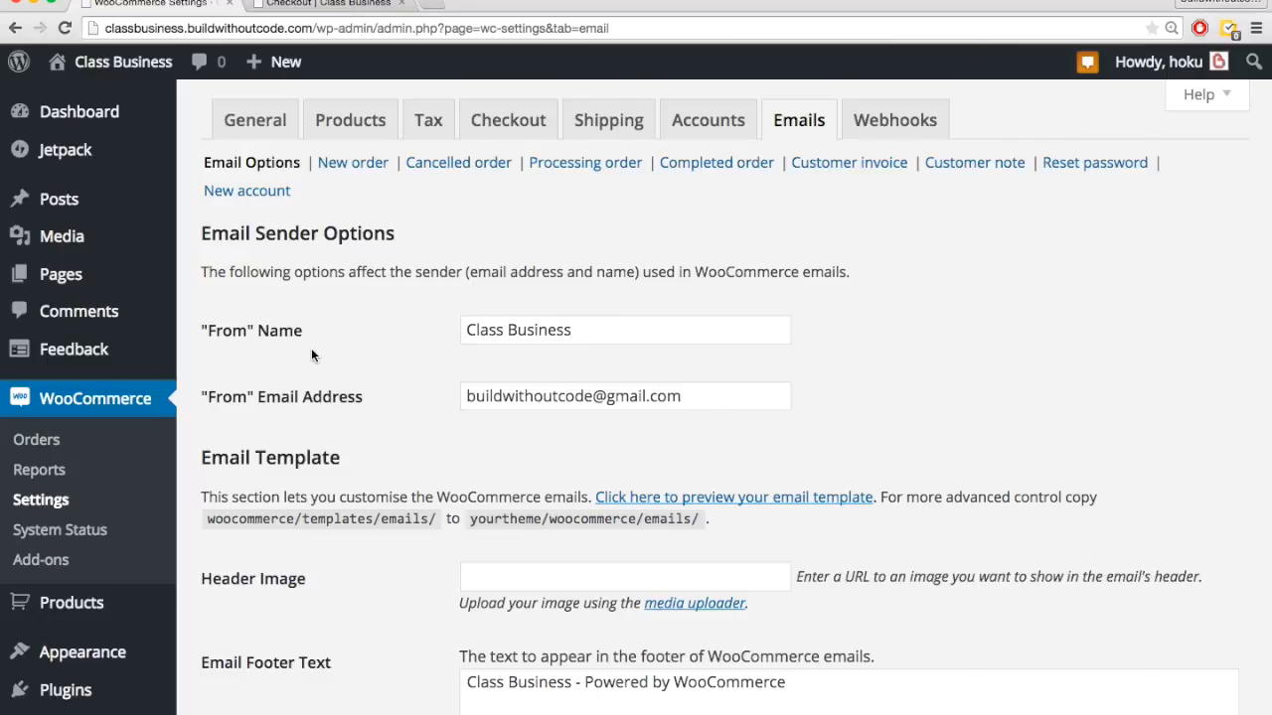
left_click(366, 162)
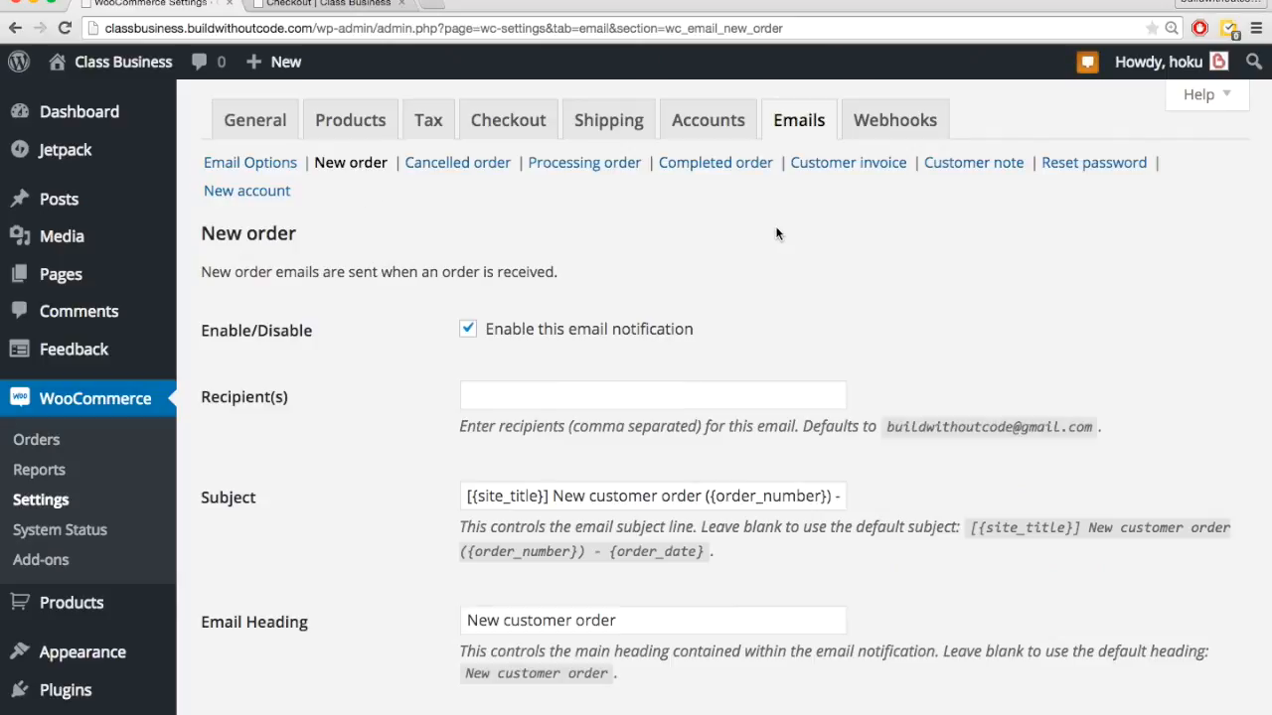
left_click(843, 170)
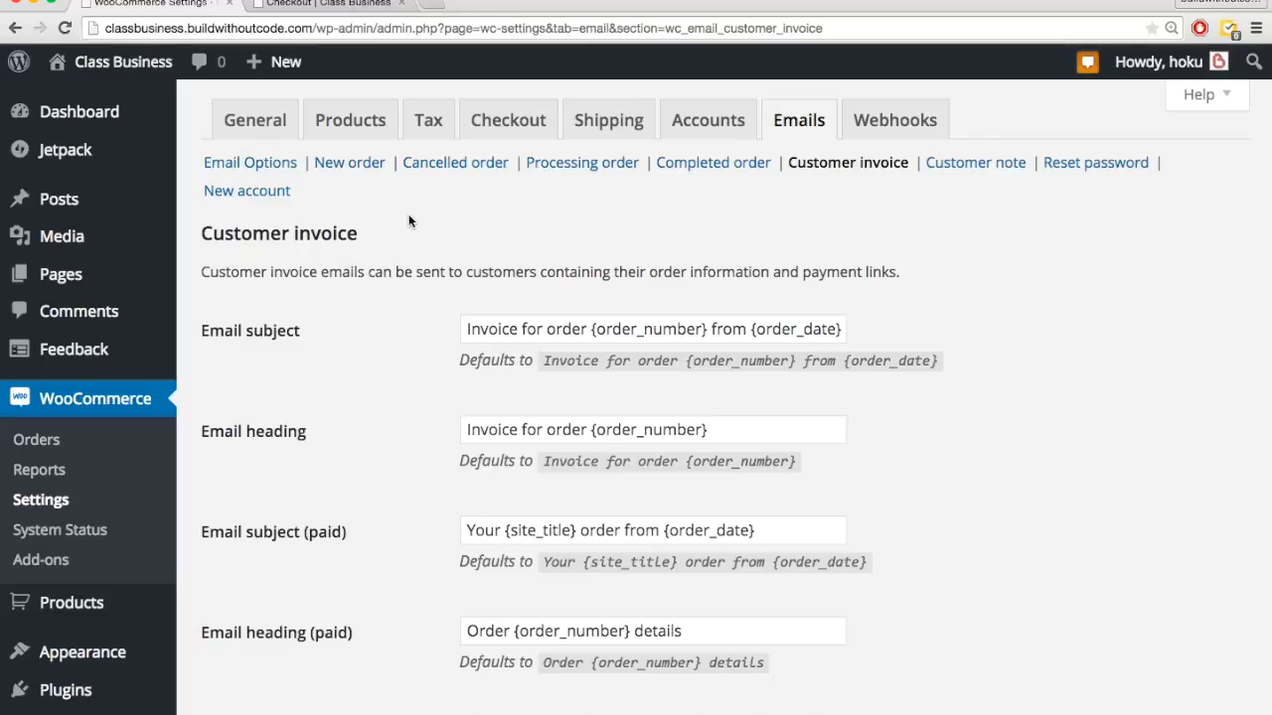
left_click(269, 165)
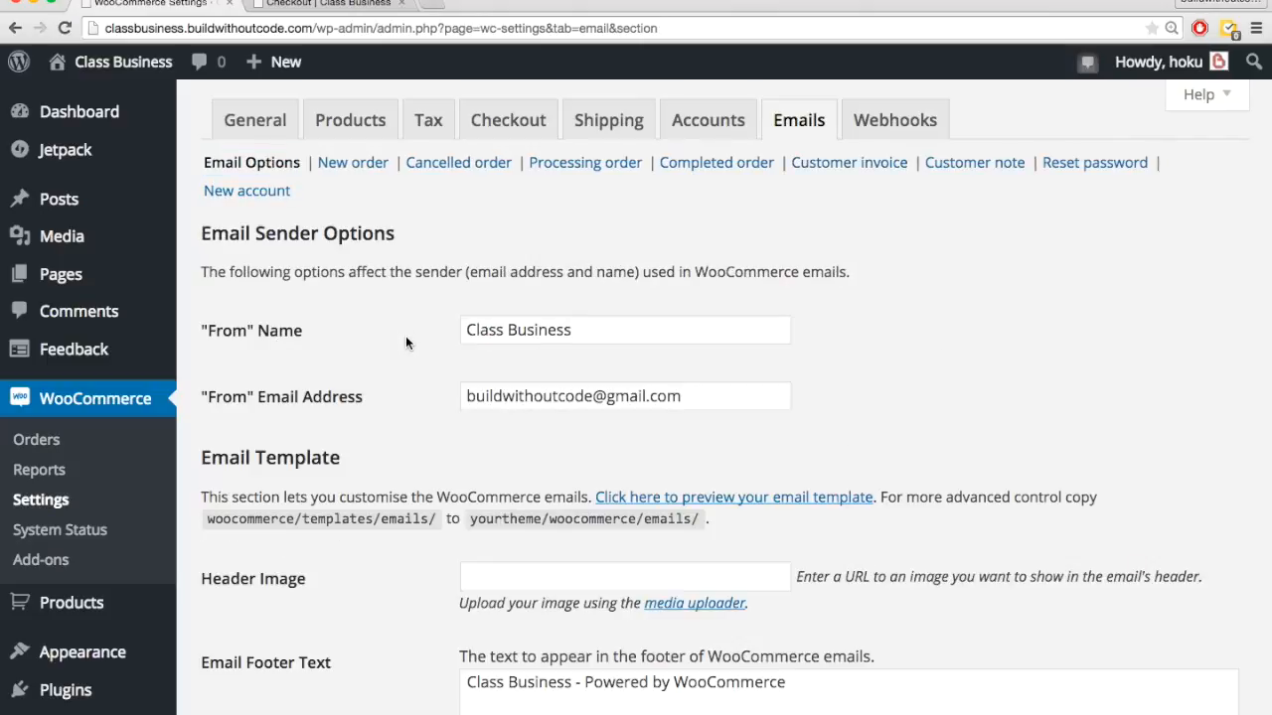
scroll(406, 343, "down", 2)
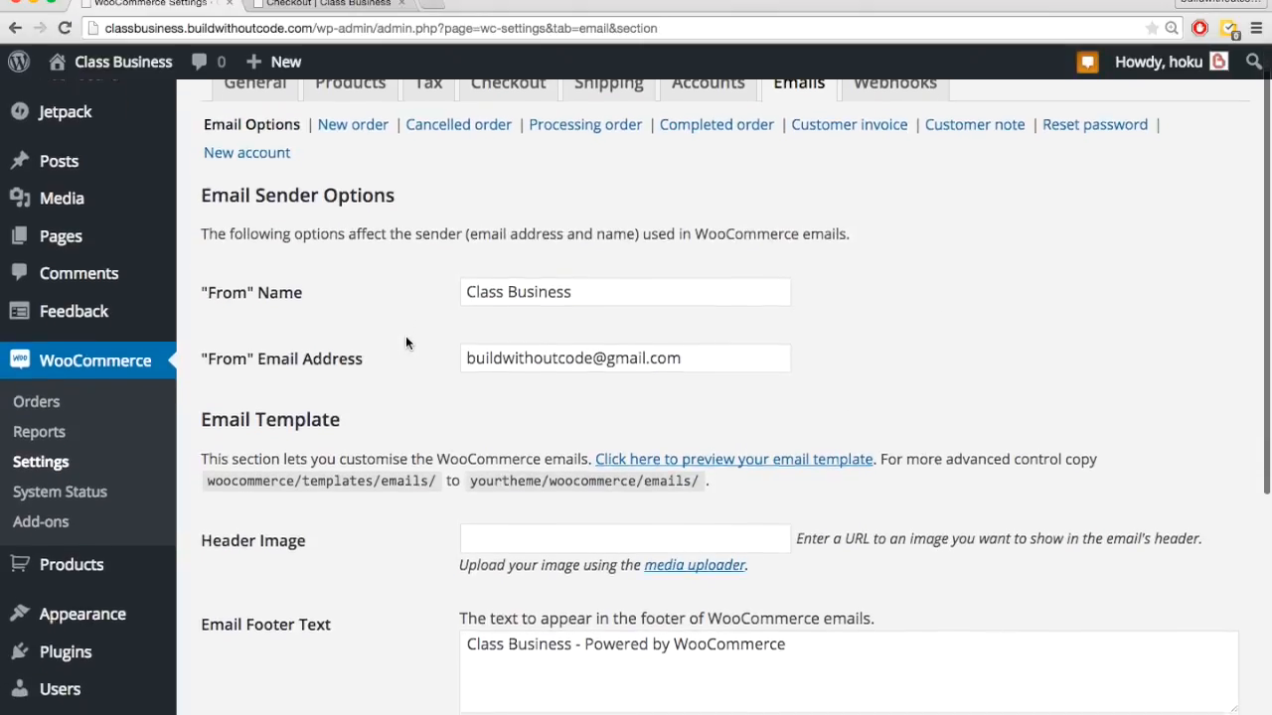
scroll(405, 335, "up", 2)
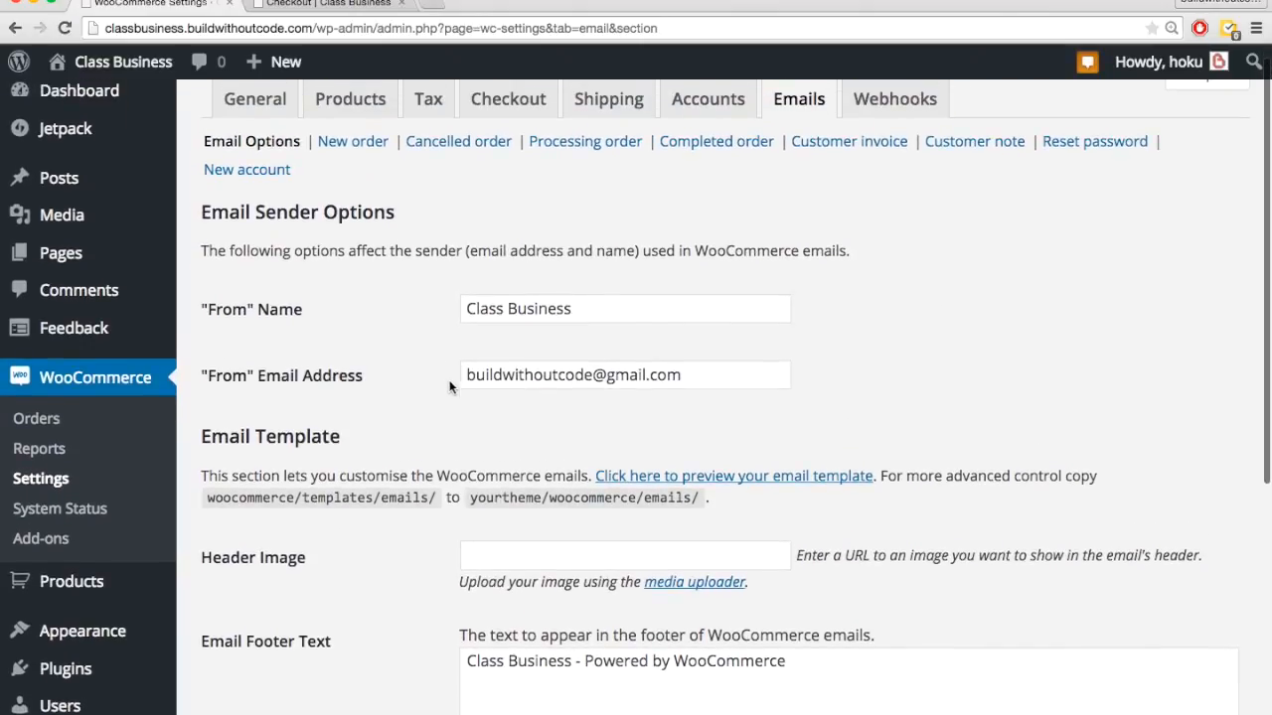
scroll(444, 385, "up", 2)
- Compare the "From" email address with the admin email address in the WordPress general settings, opened in a separate browser tab
left_click(510, 395)
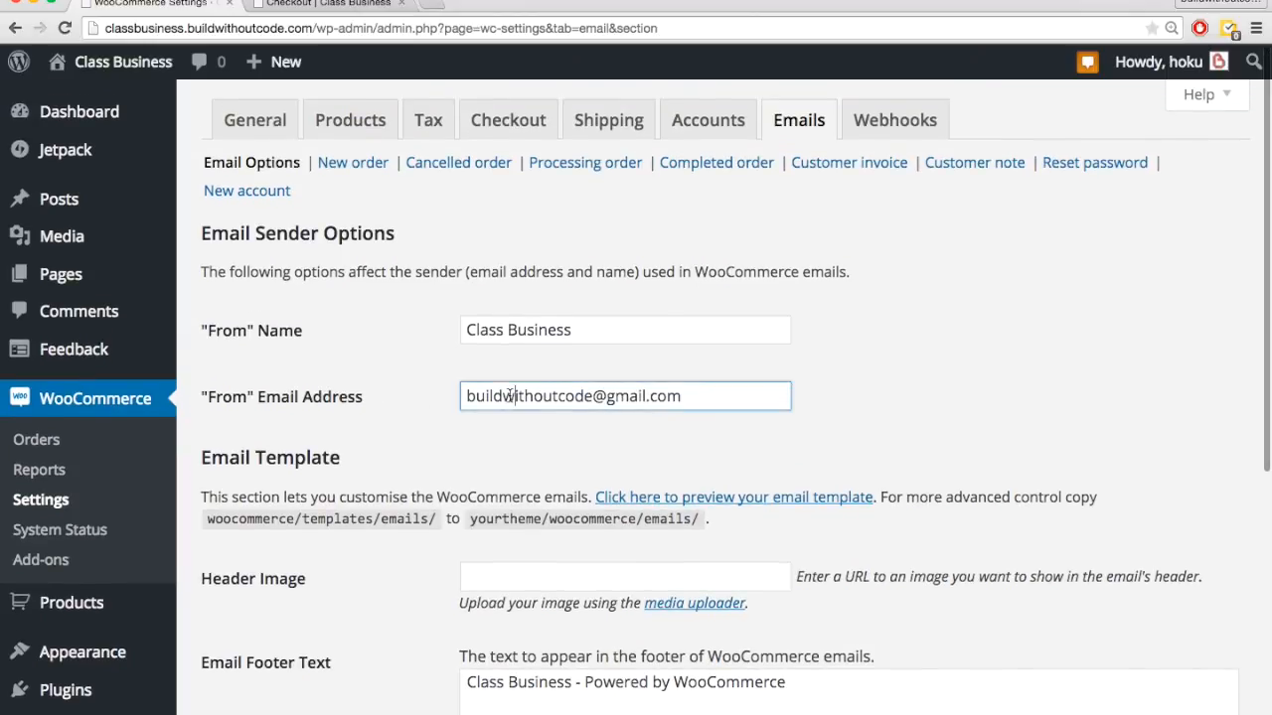
triple_click(510, 395)
left_click(570, 435)
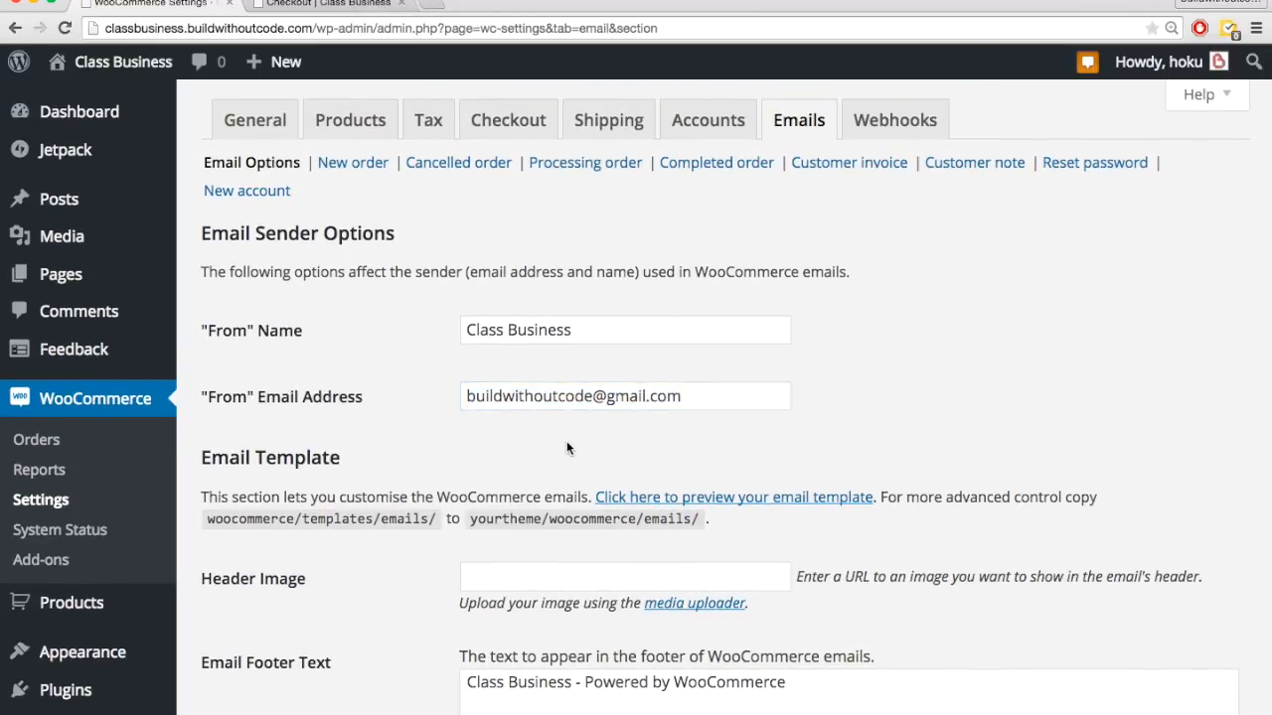
double_click(534, 395)
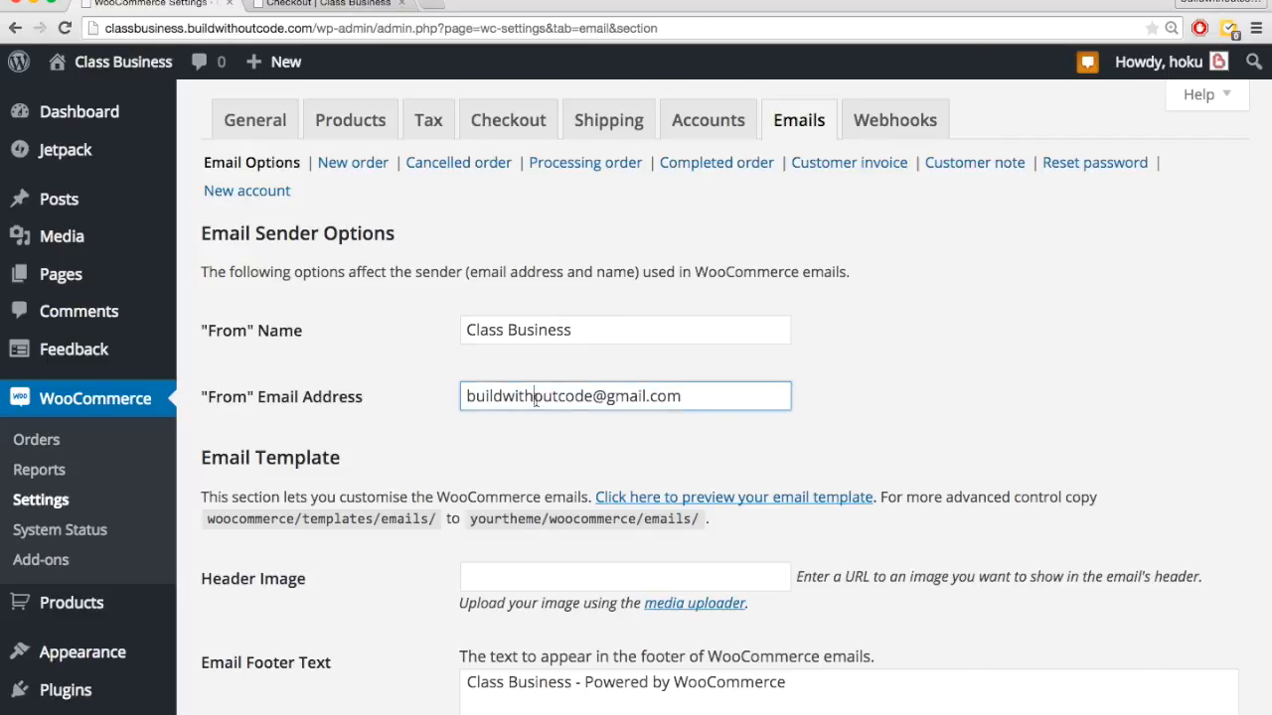
left_click(457, 425)
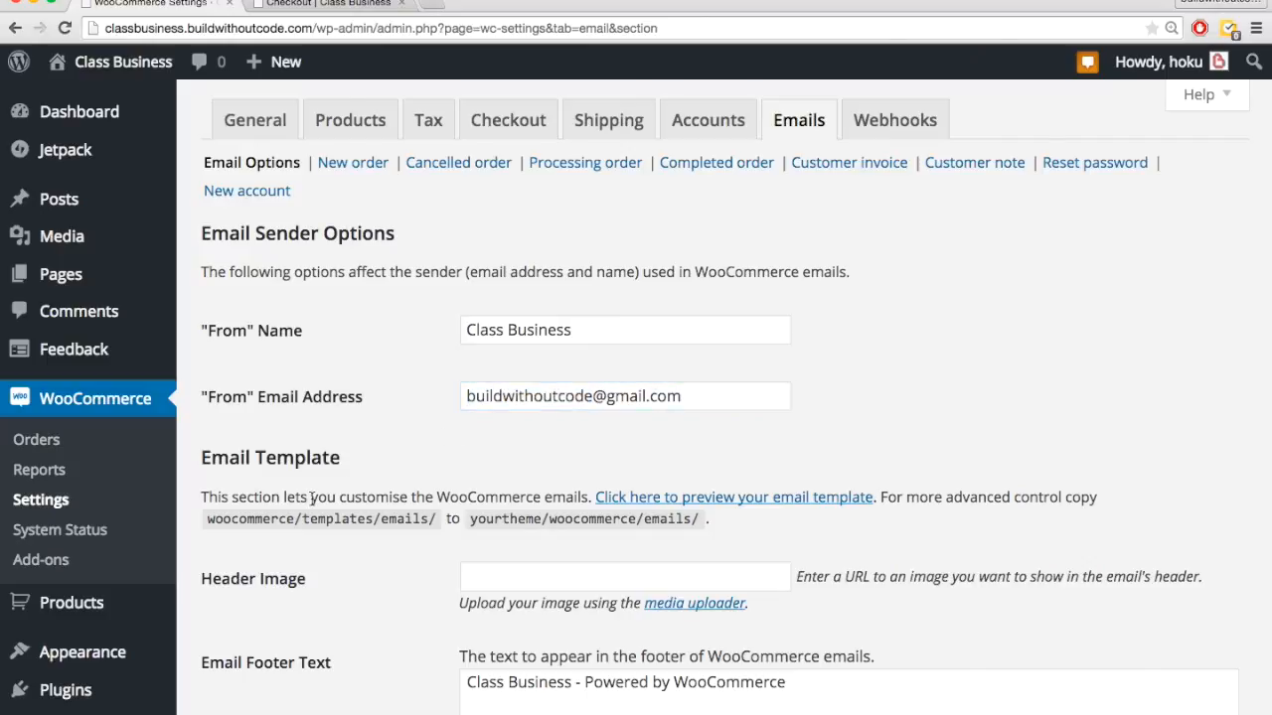
scroll(149, 653, "down", 3)
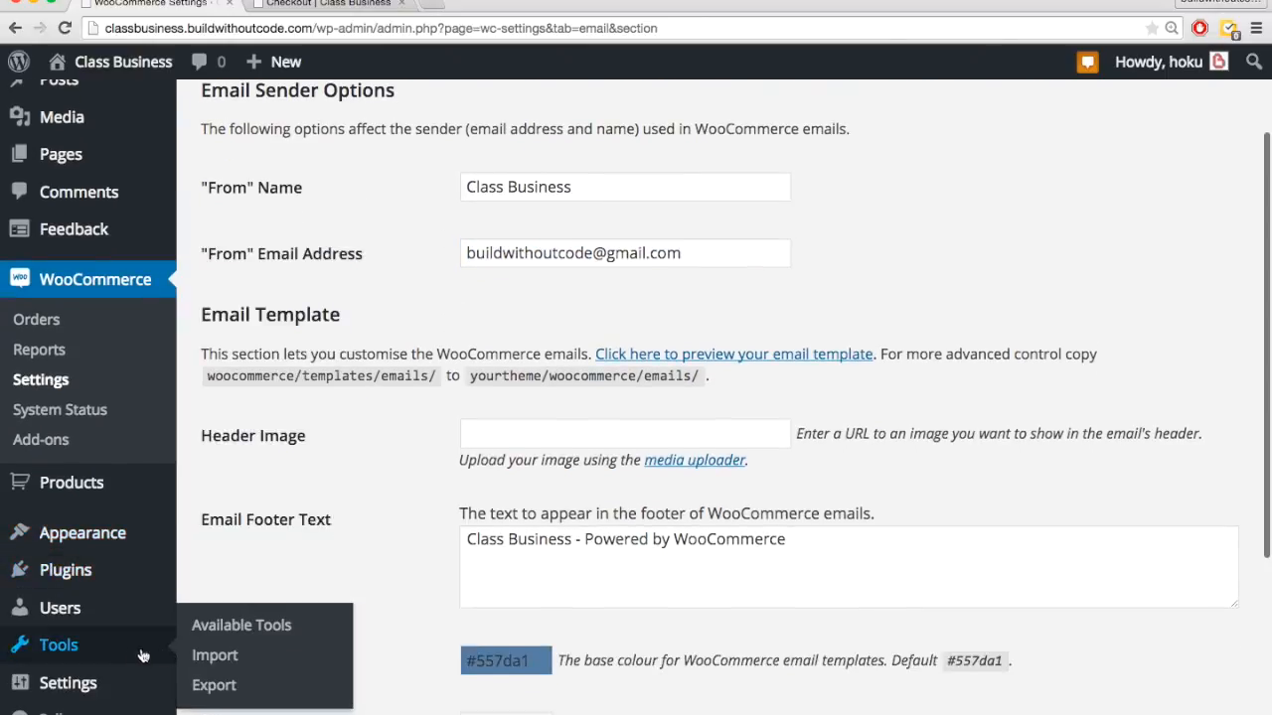
mouse_move(99, 684)
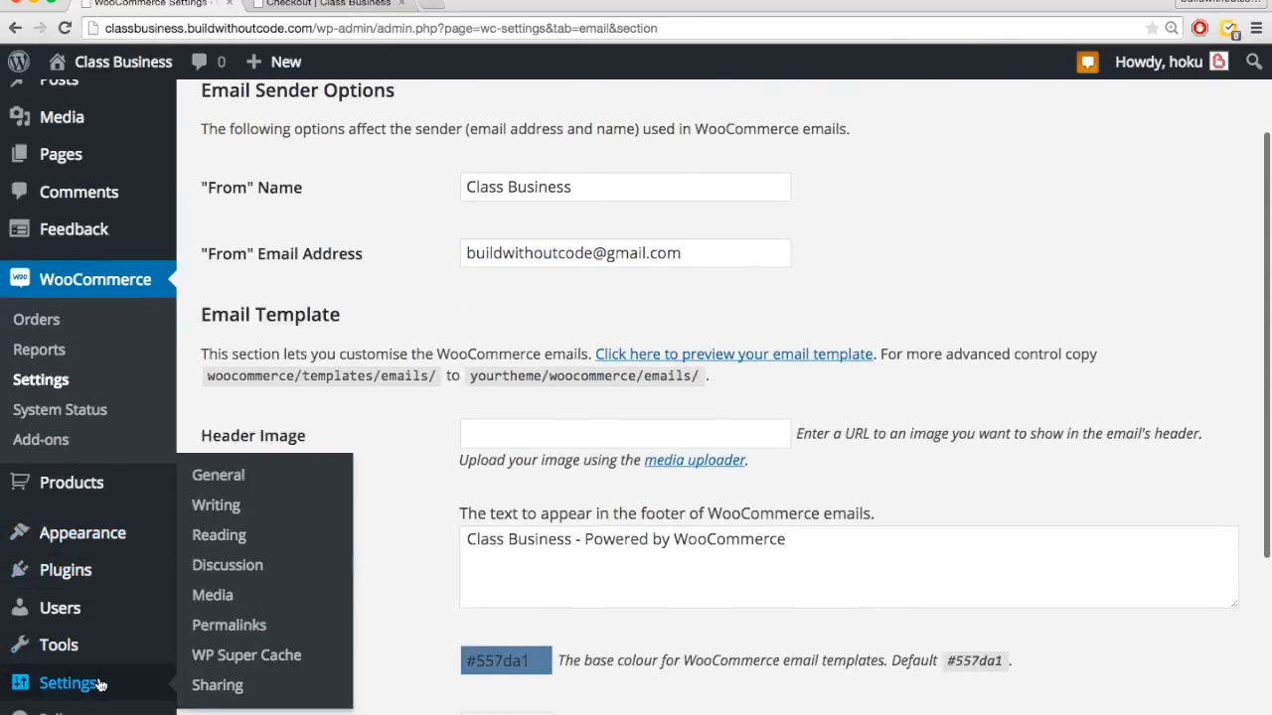
left_click(227, 478, "super")
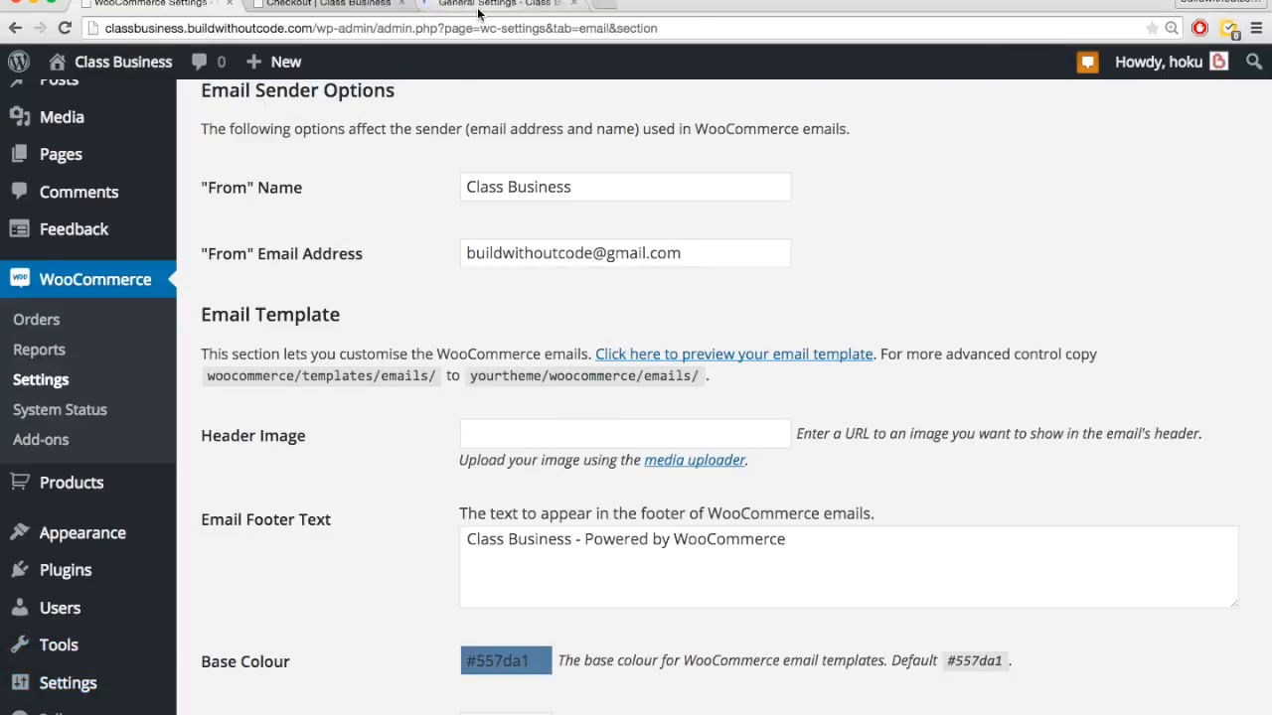
left_click(487, 4)
scroll(501, 536, "down", 2)
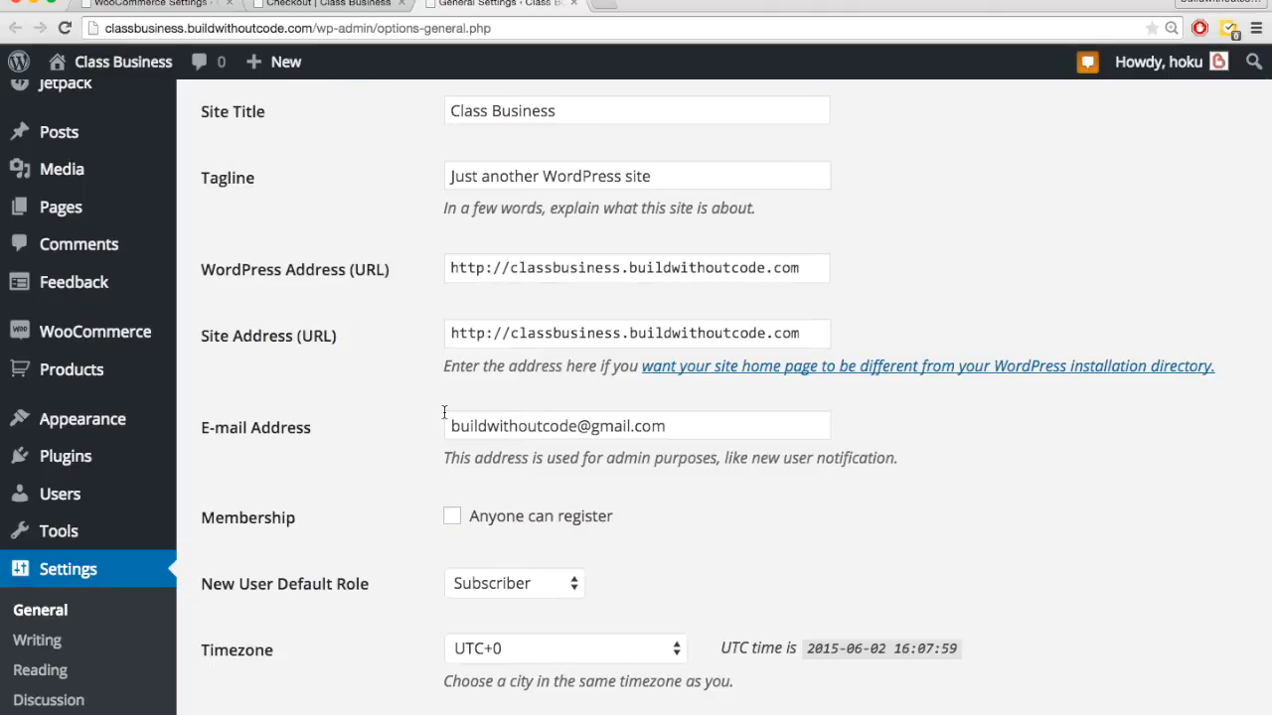
key("ctrl+shift+Tab")
key("ctrl+shift+Tab")
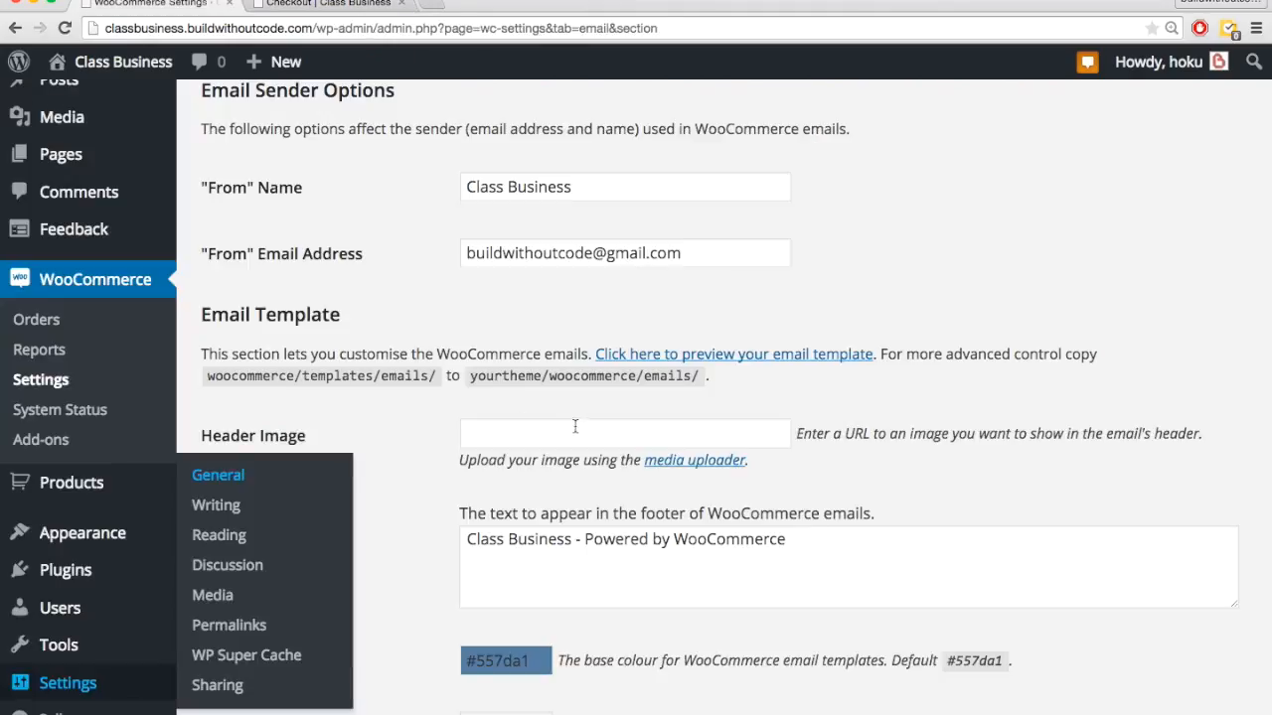
scroll(444, 286, "up", 2)
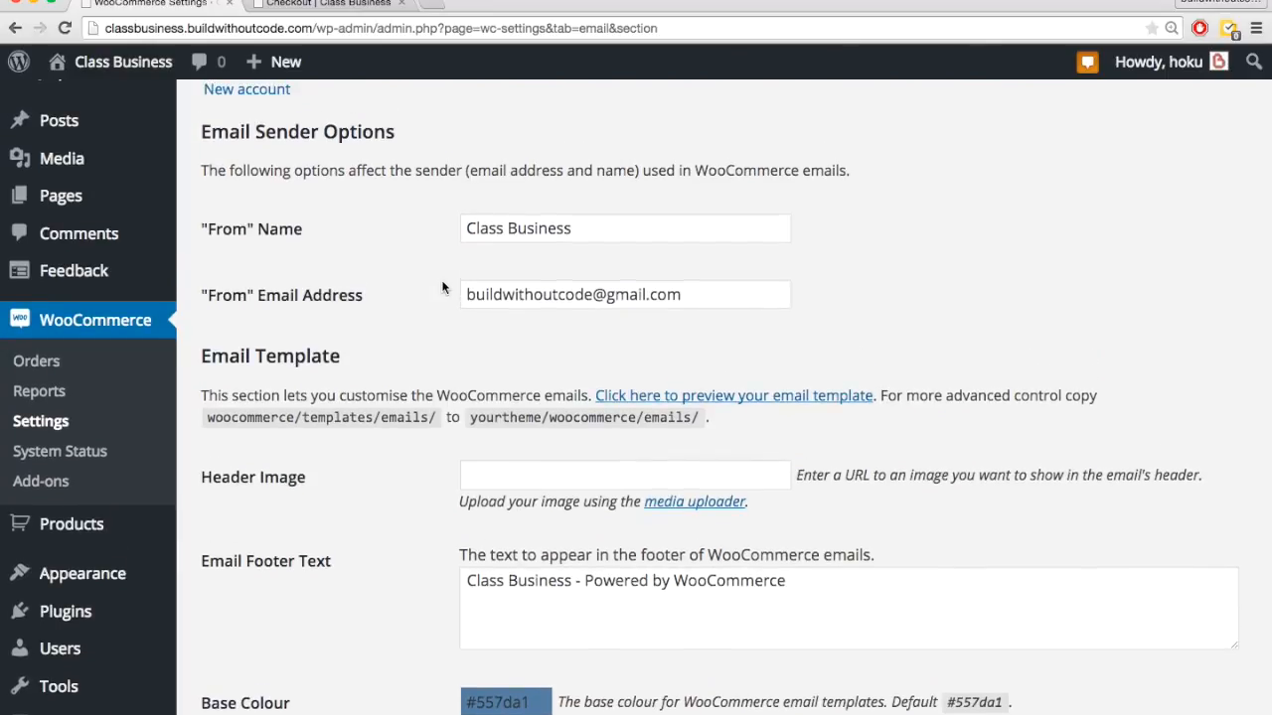
scroll(444, 286, "up", 5)
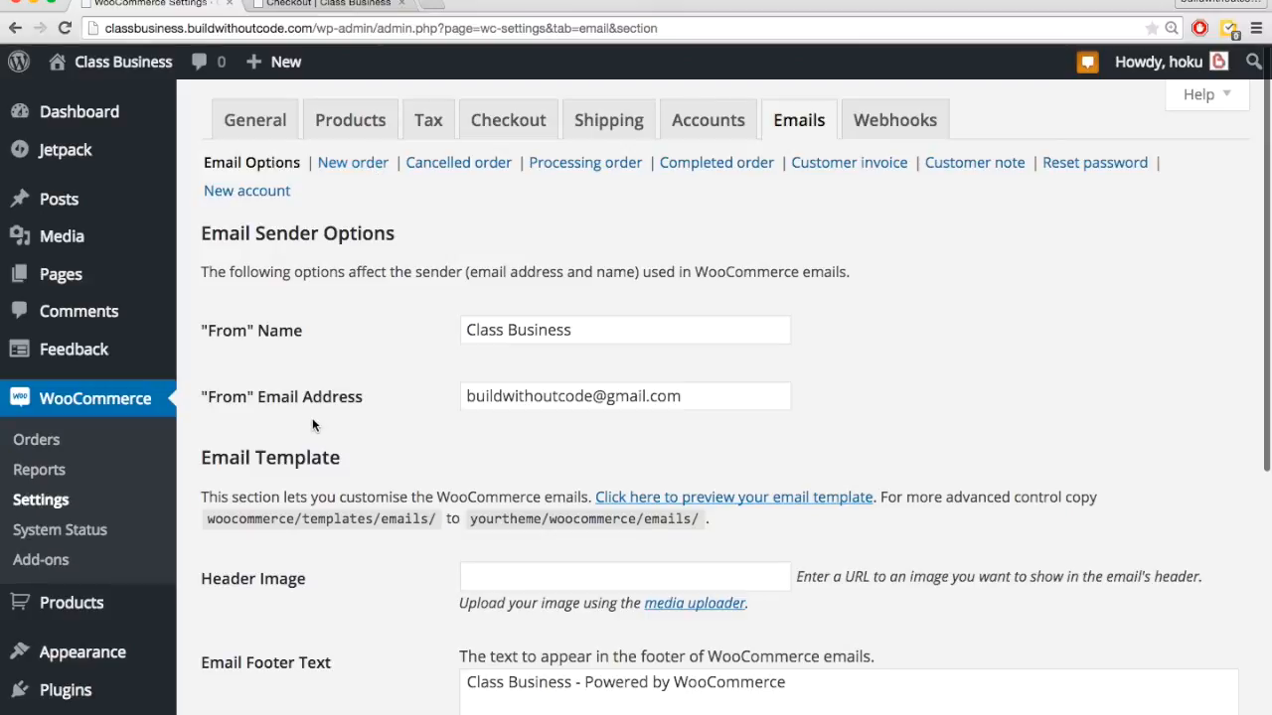
- Replace the "From" email address in the email sender options with the business email address
scroll(119, 596, "down", 3)
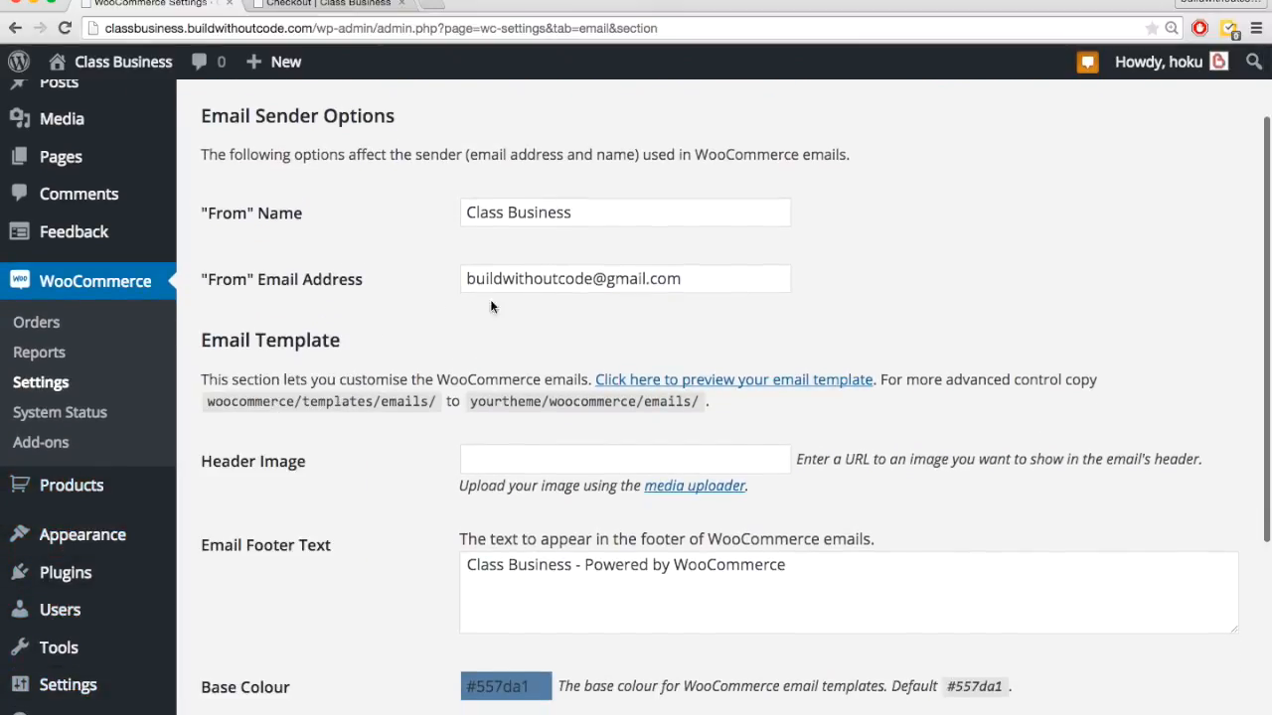
double_click(537, 279)
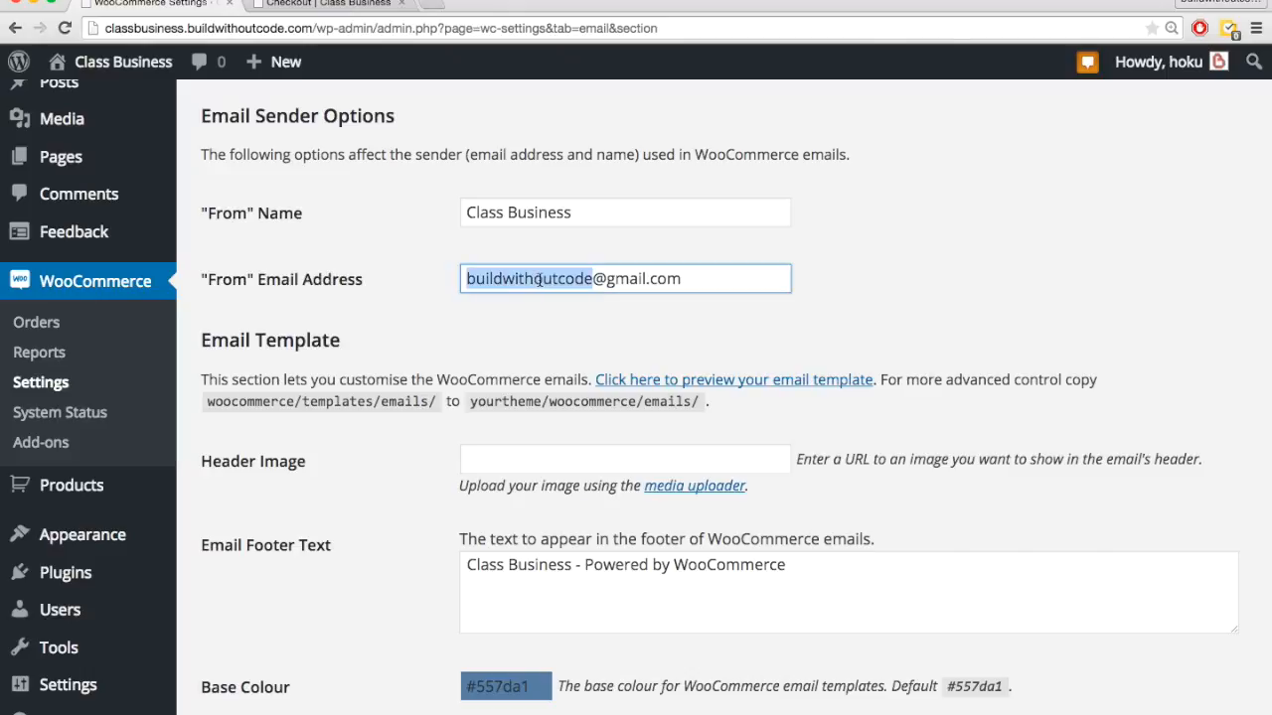
triple_click(538, 280)
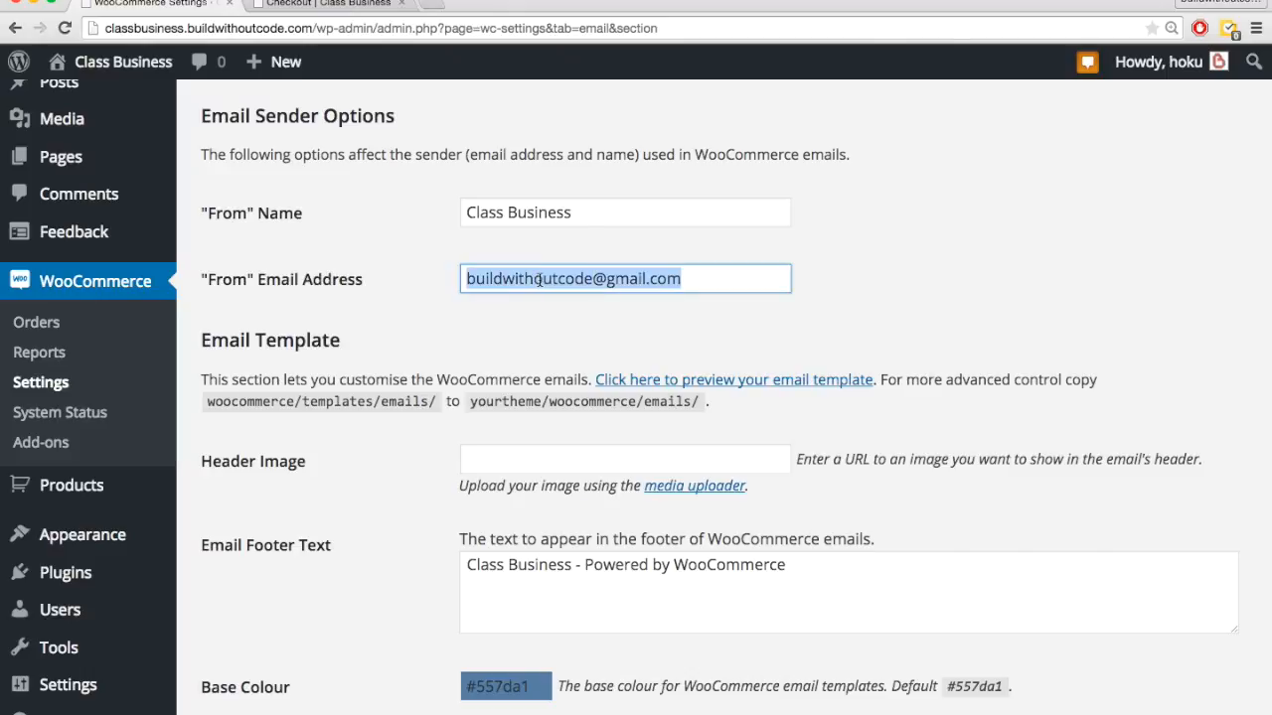
key("super+v")
left_click(422, 282)
scroll(428, 278, "up", 2)
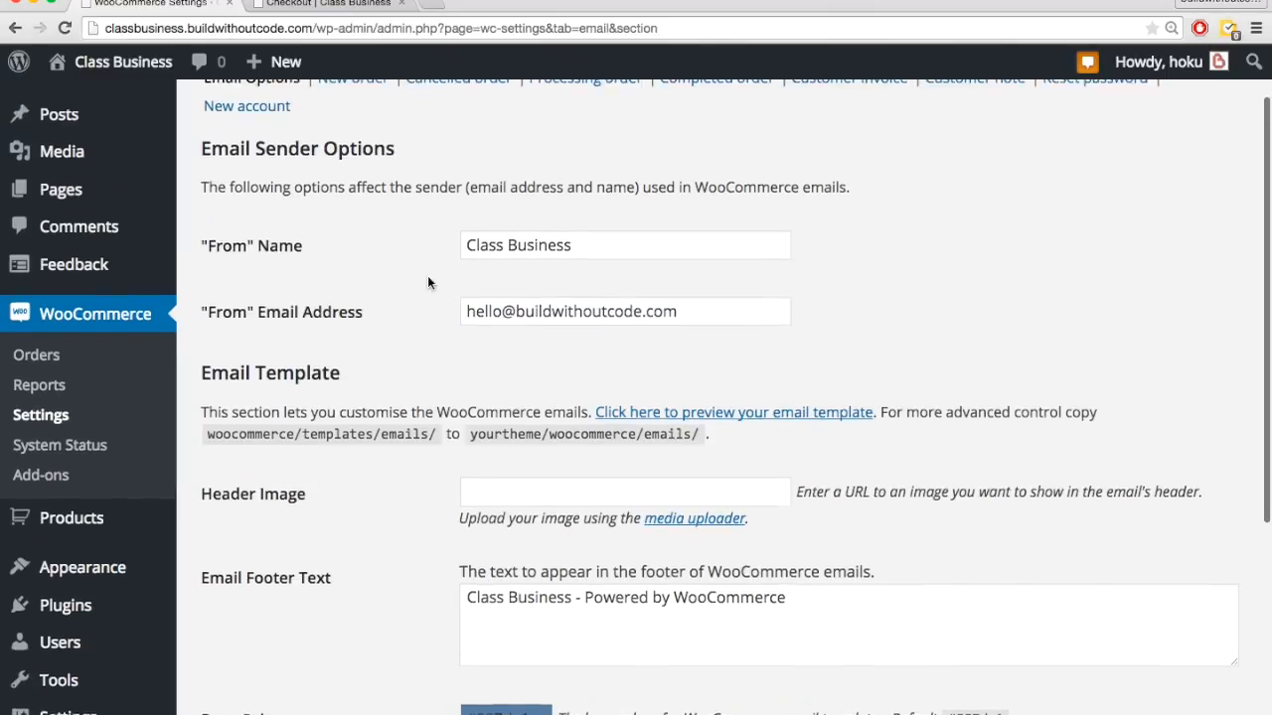
scroll(427, 275, "down", 1)
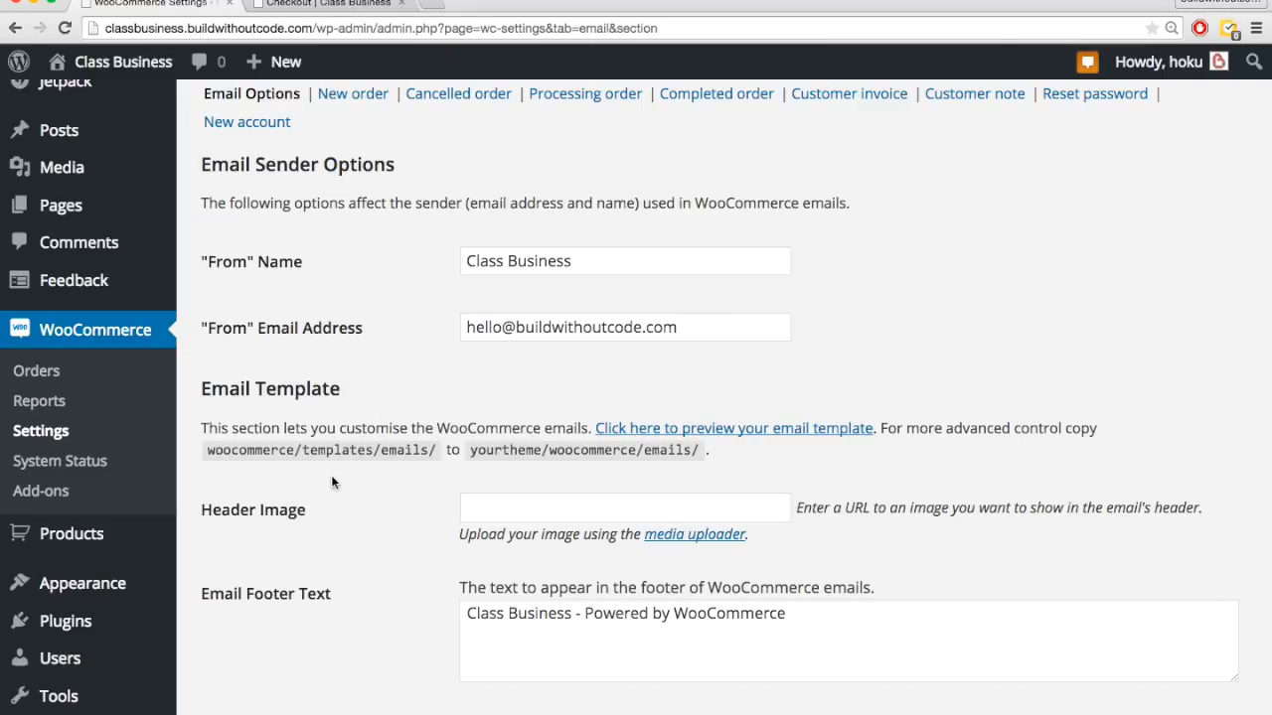
mouse_move(70, 713)
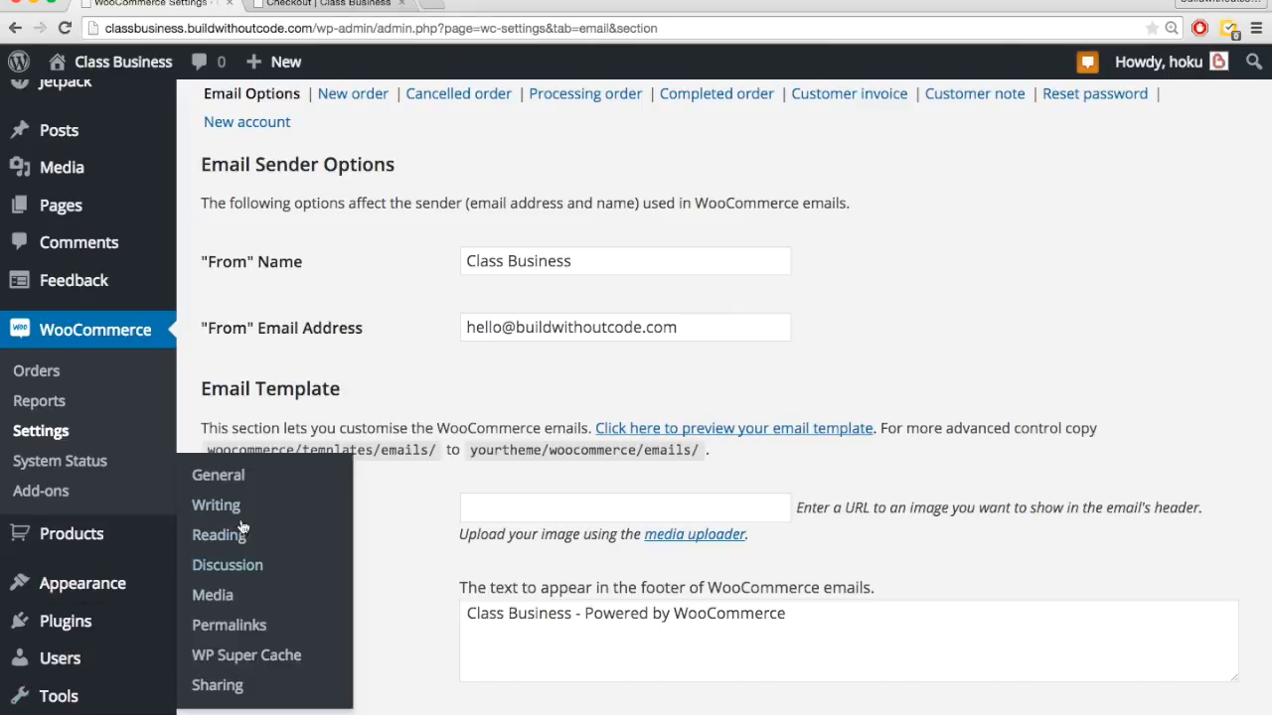
triple_click(521, 328)
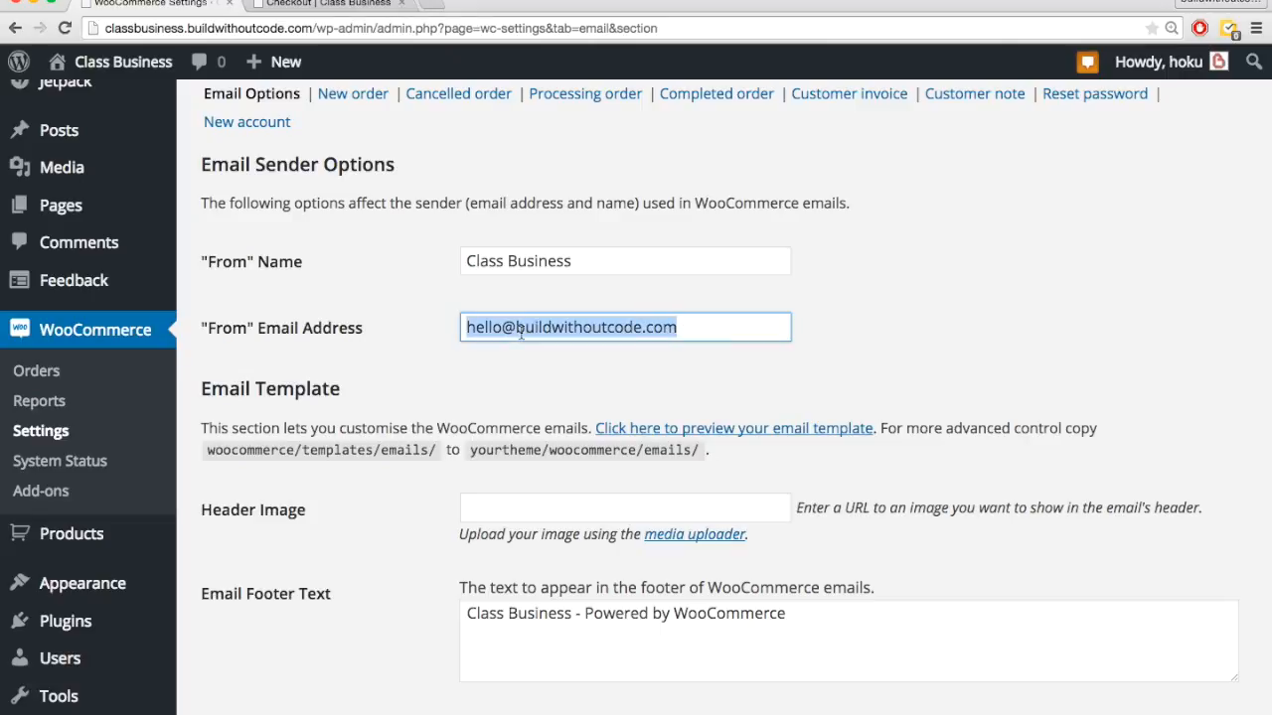
left_click(403, 327)
- Set the "From" name in the email sender options to "Build Without Code"
scroll(427, 320, "up", 1)
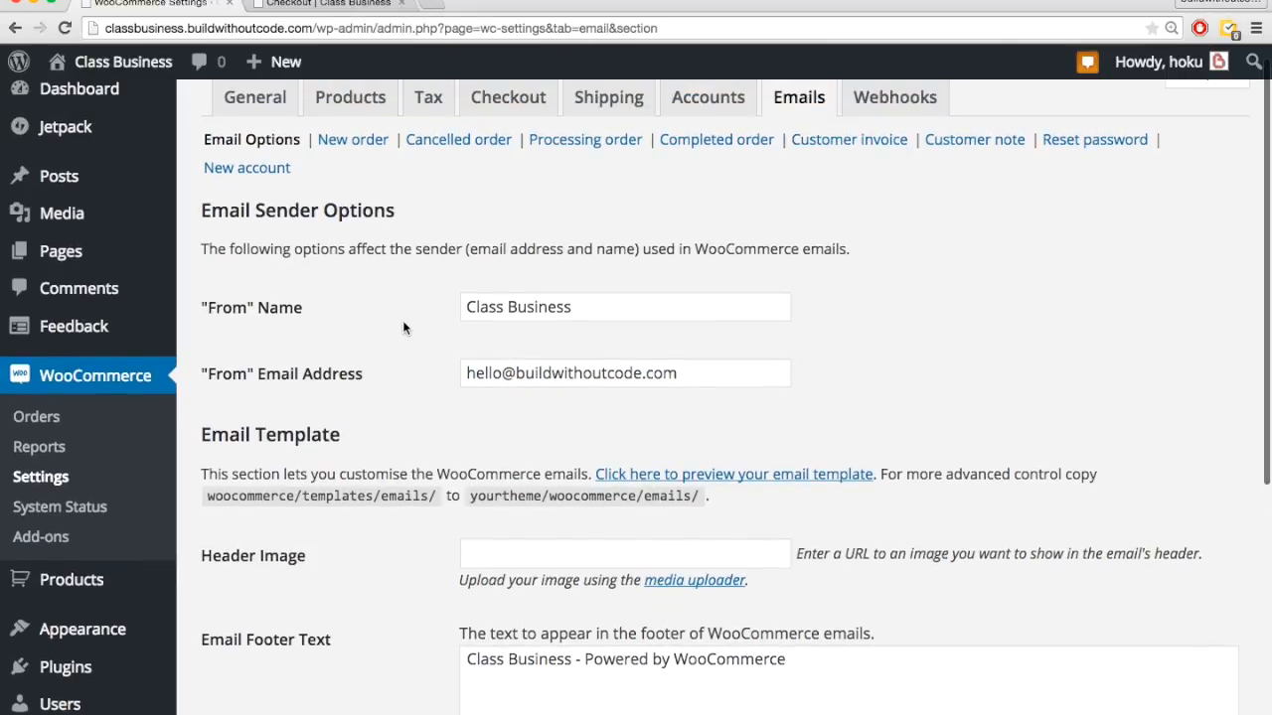
triple_click(505, 308)
type("Buil")
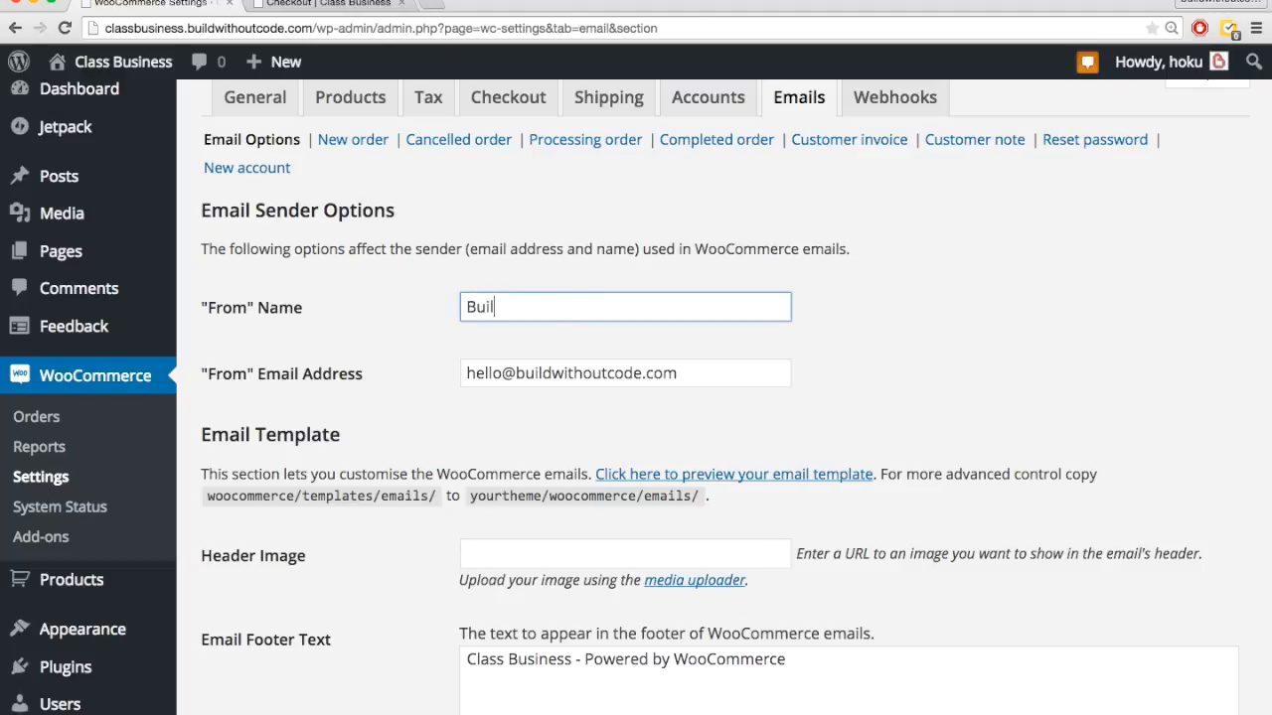
type("d Without Code")
left_click(769, 192)
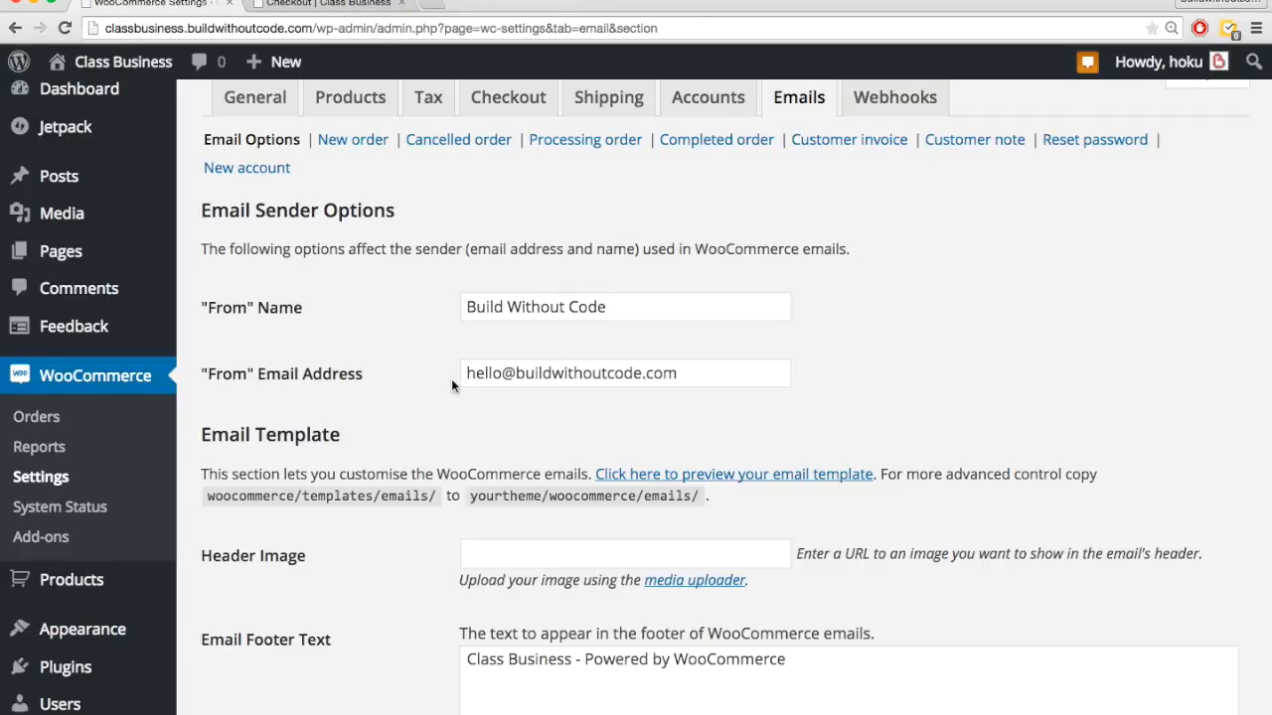
- Change the business name in the email footer text to "Build Without Code" and save the email settings
scroll(451, 380, "down", 2)
scroll(451, 385, "down", 5)
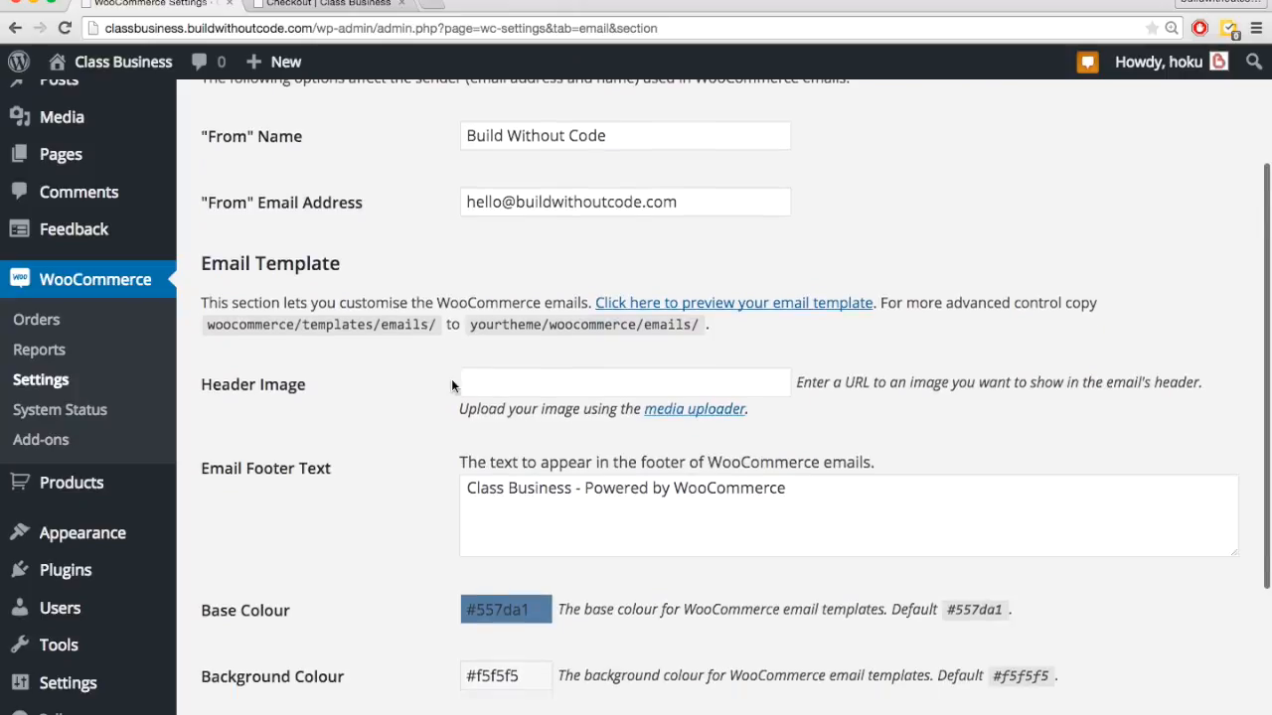
scroll(558, 261, "up", 4)
triple_click(563, 214)
key("super+c")
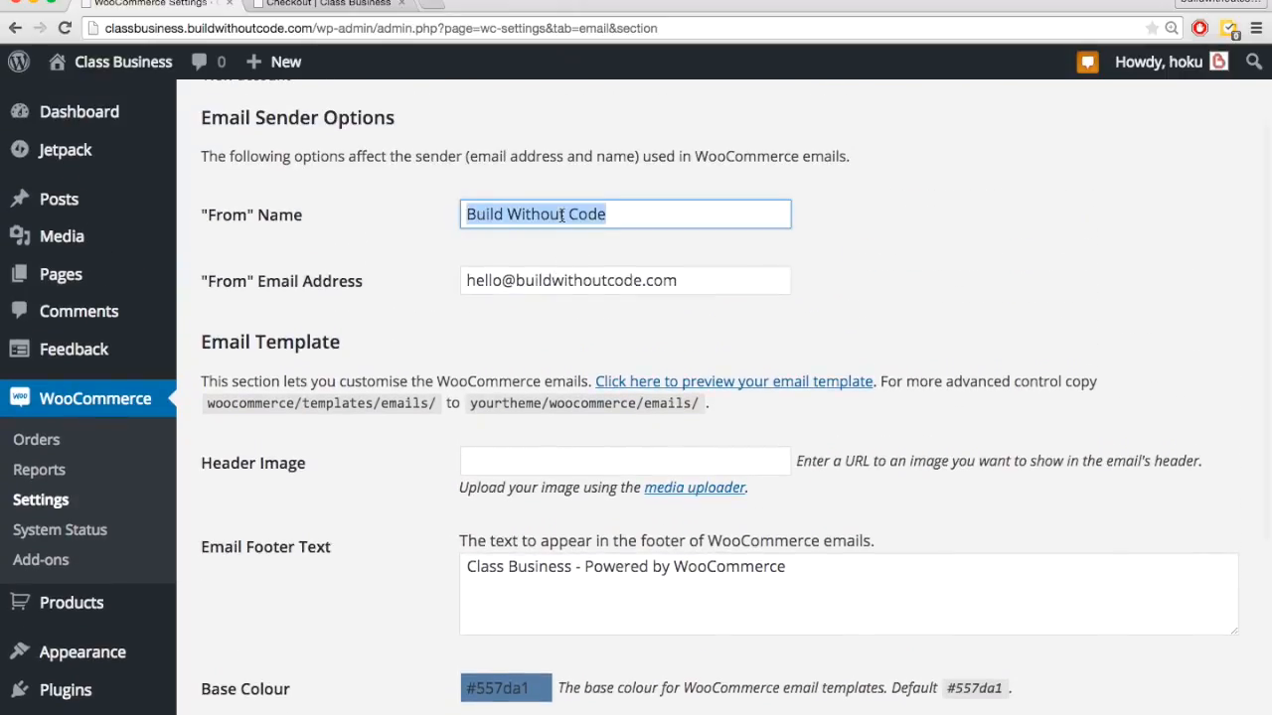
left_click(382, 478)
scroll(381, 479, "down", 2)
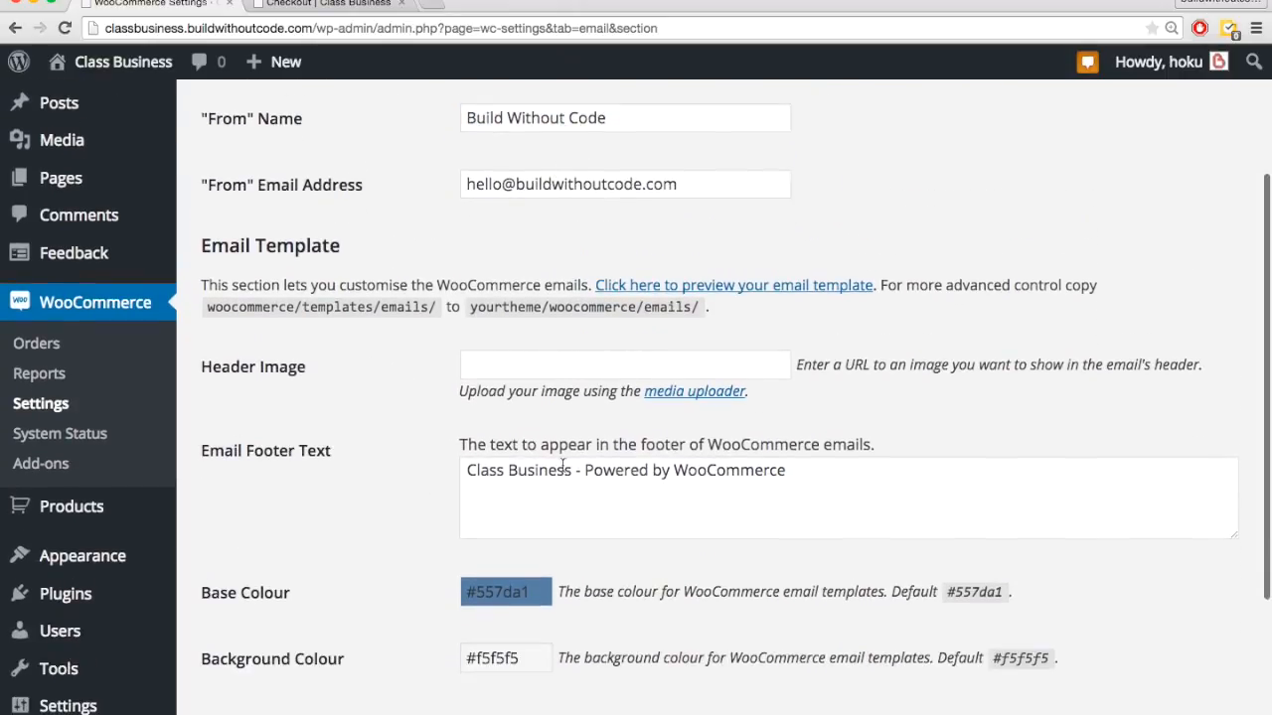
left_click_drag(569, 471, 460, 475)
key("super+v")
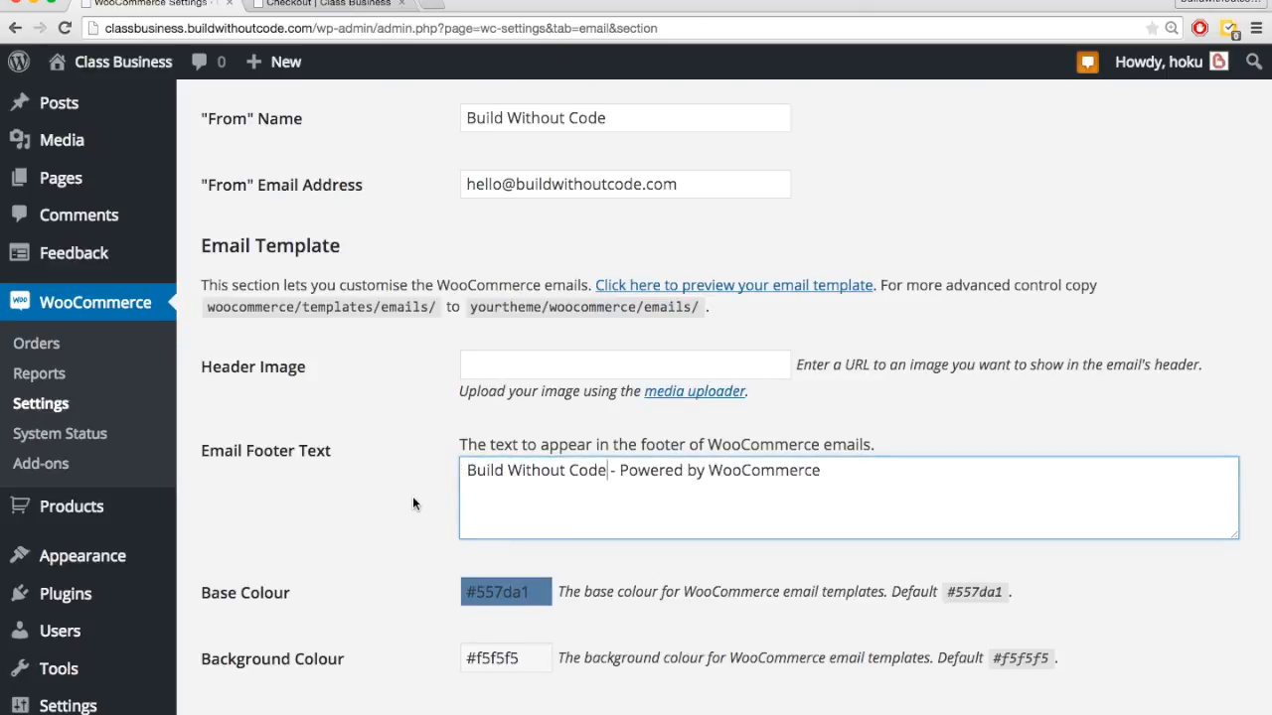
scroll(413, 504, "down", 5)
left_click(282, 637)
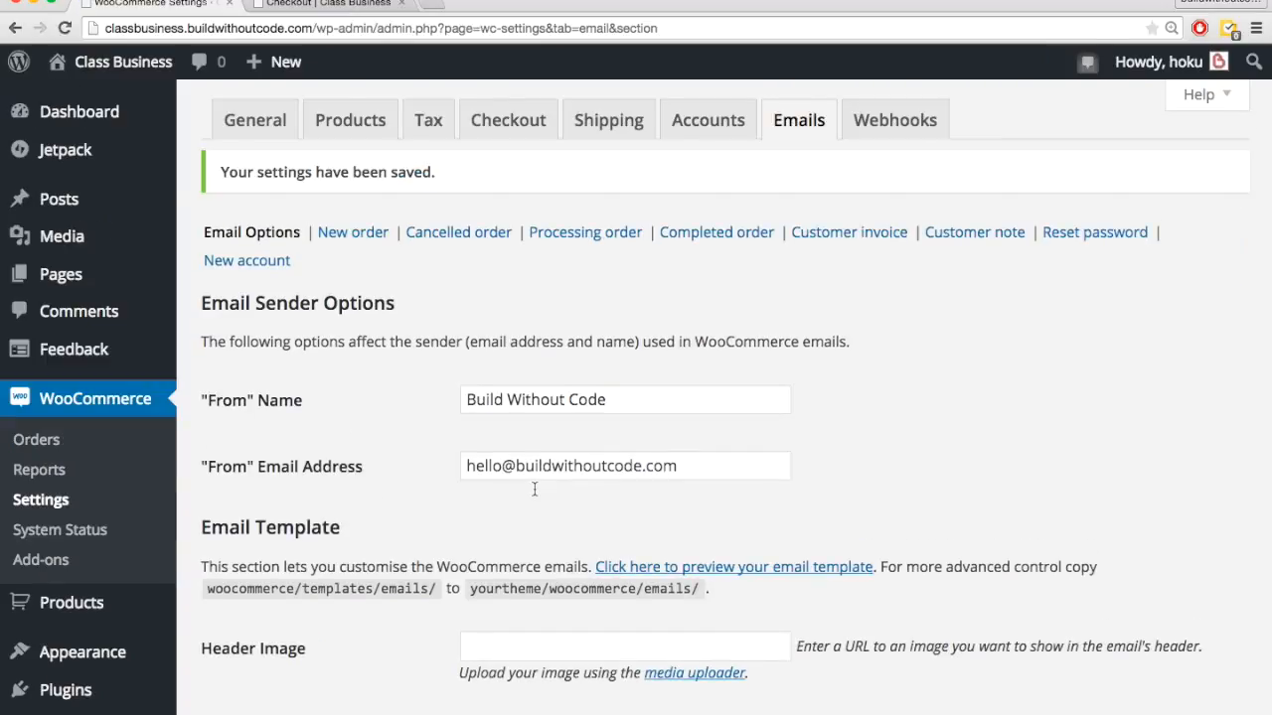
- Open the store's webhooks settings
left_click(923, 119)
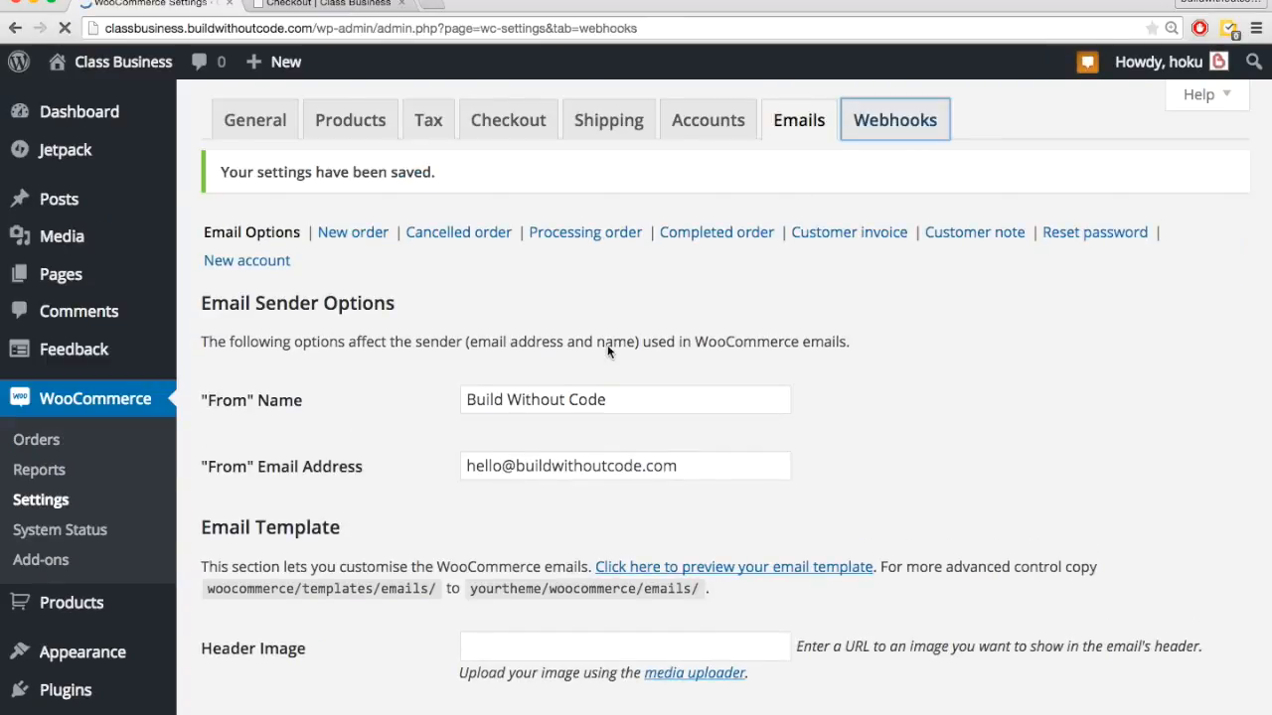